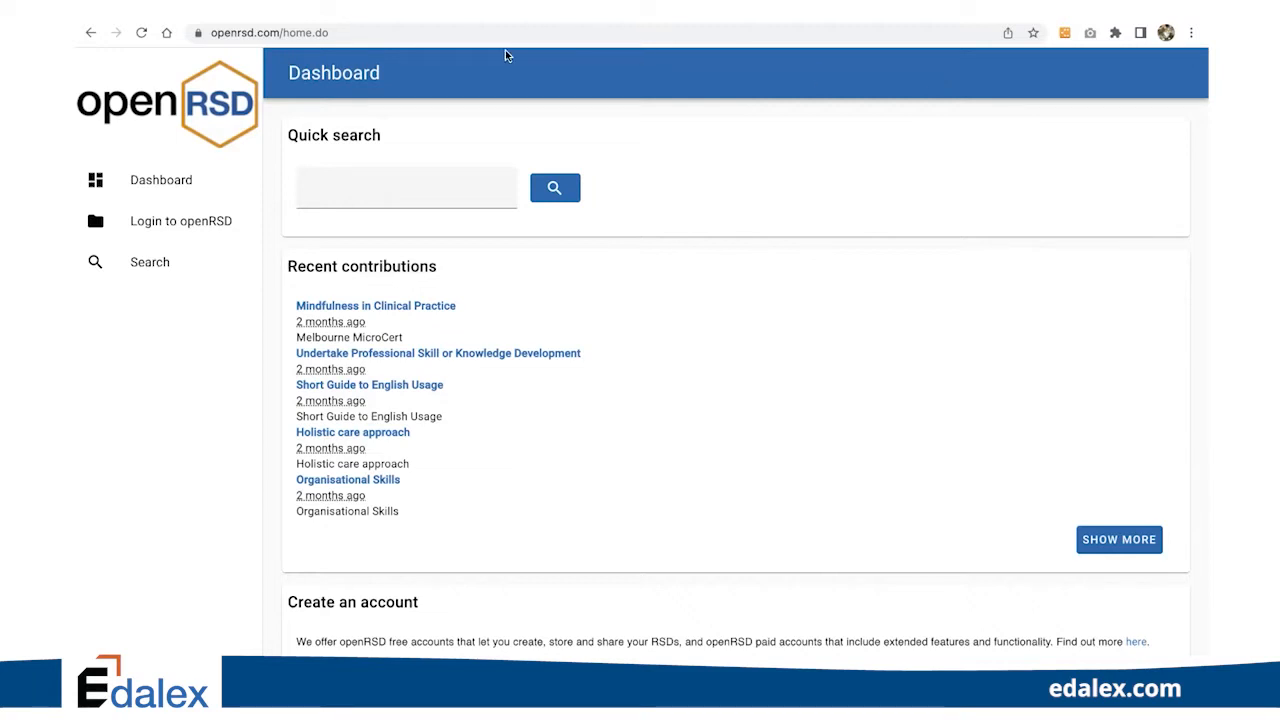
Log in to openRSD with the prefilled credentials and start a new Open Rich Skill Descriptors contribution
click(183, 221)
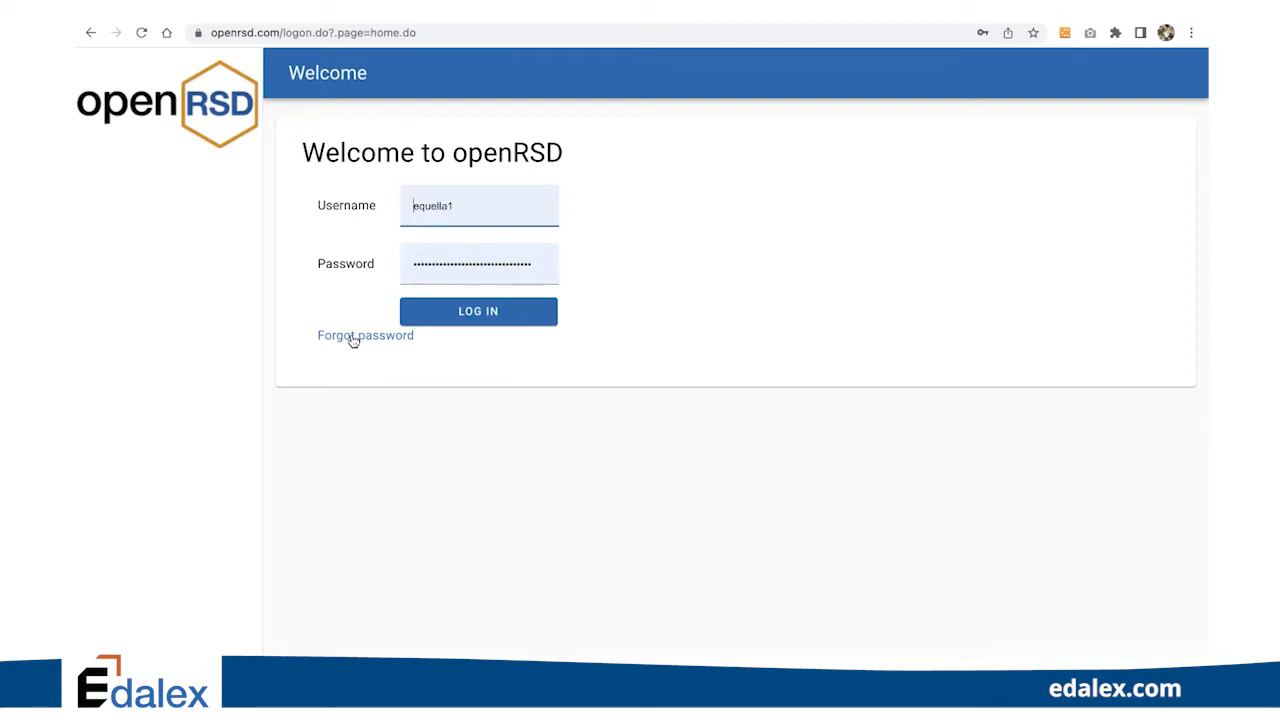
click(481, 320)
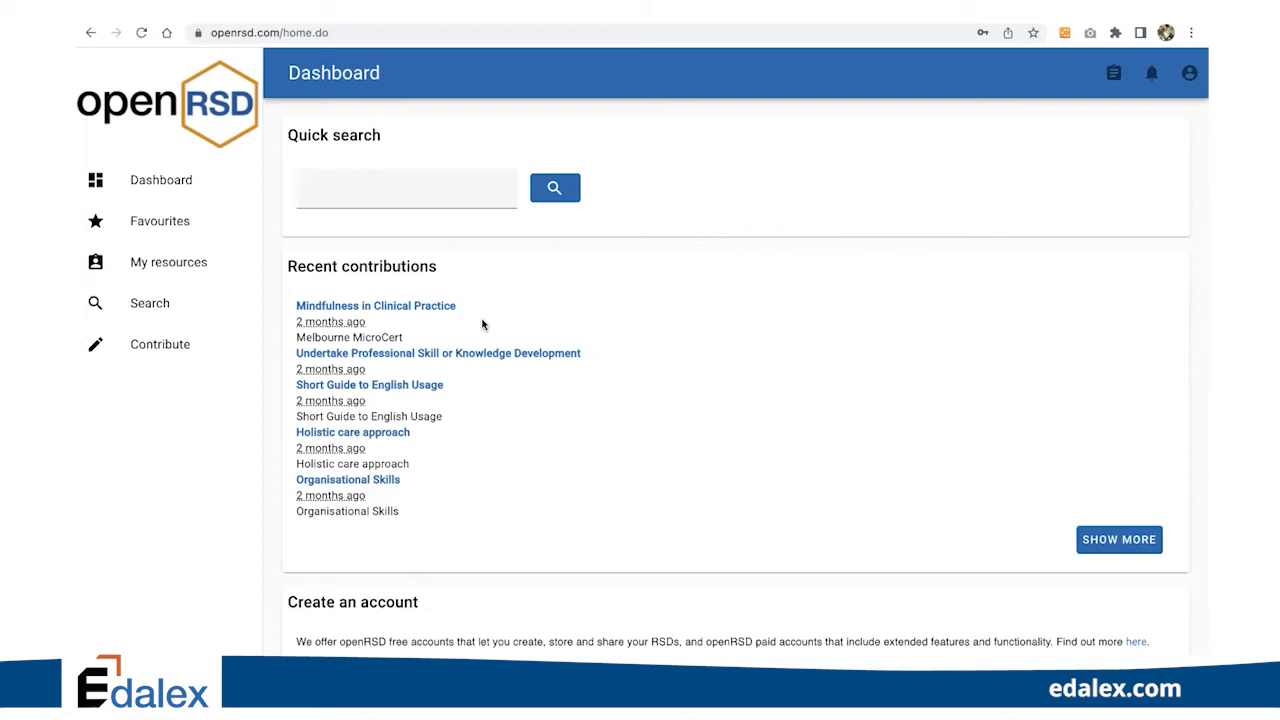
click(174, 351)
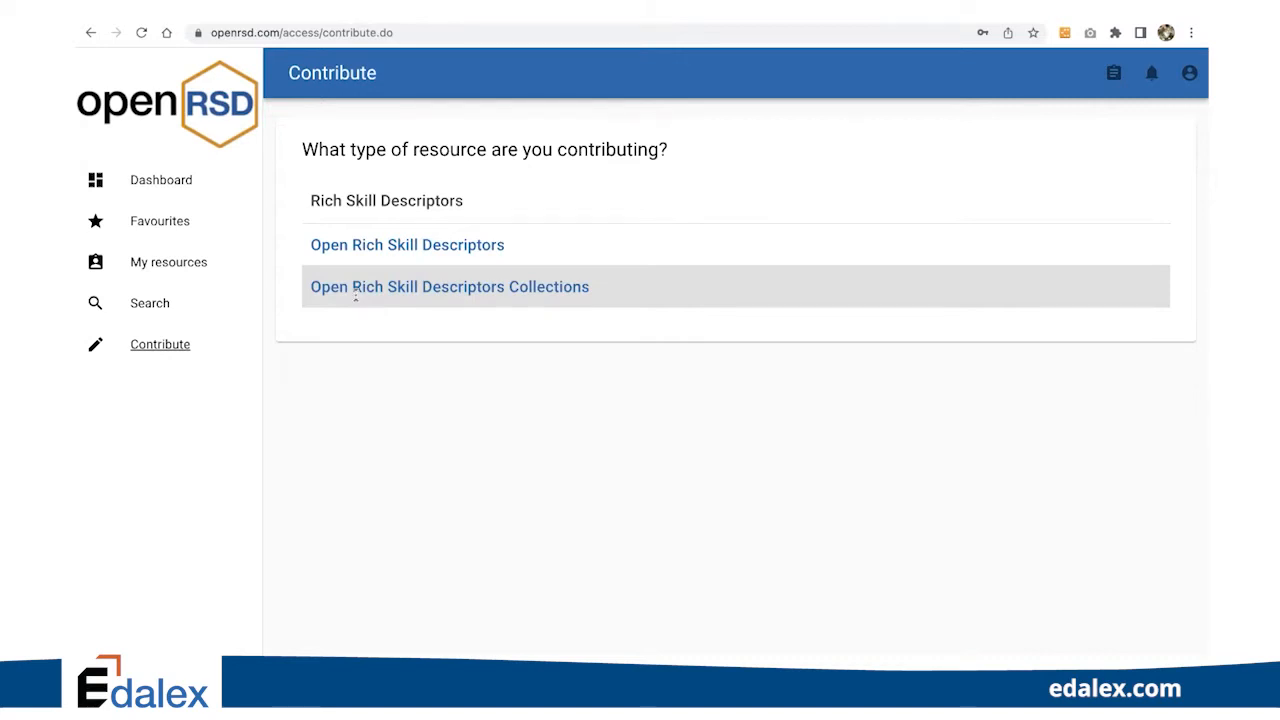
click(366, 252)
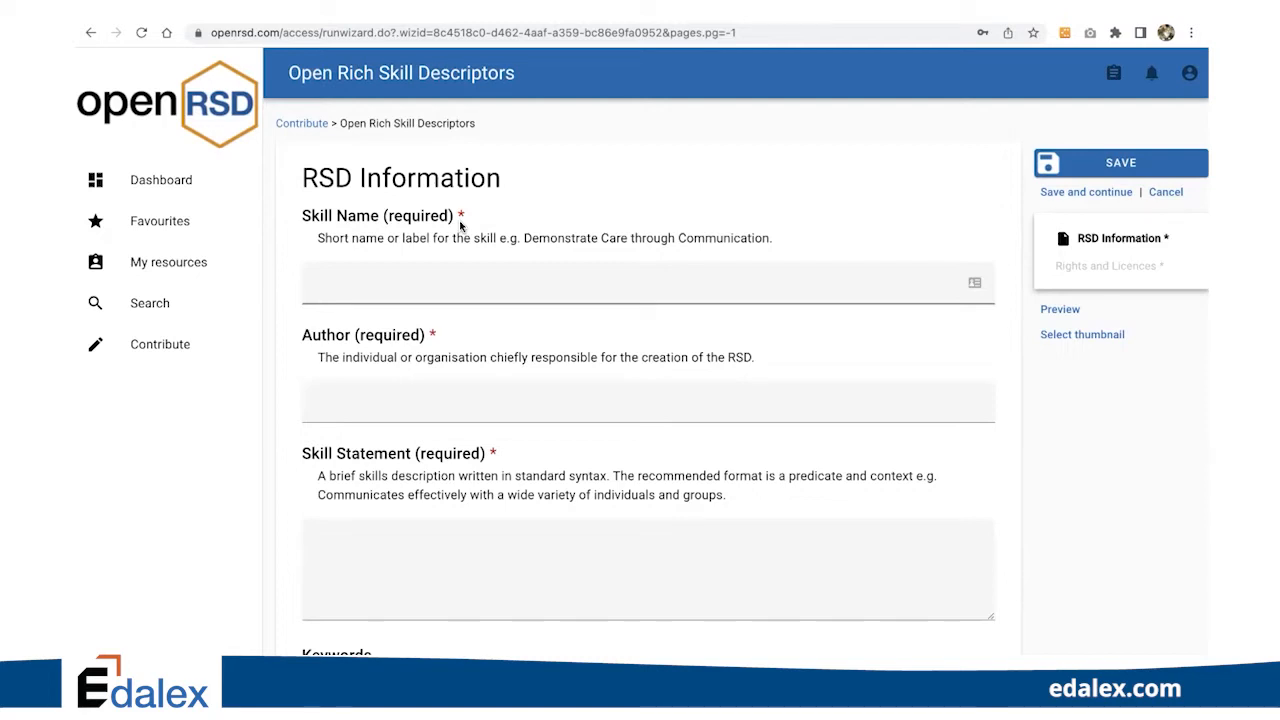
Fill in the skill name Teamwork, the author Edalex and the skill statement "This is a skill statement"
click(440, 273)
text(Teamwork)
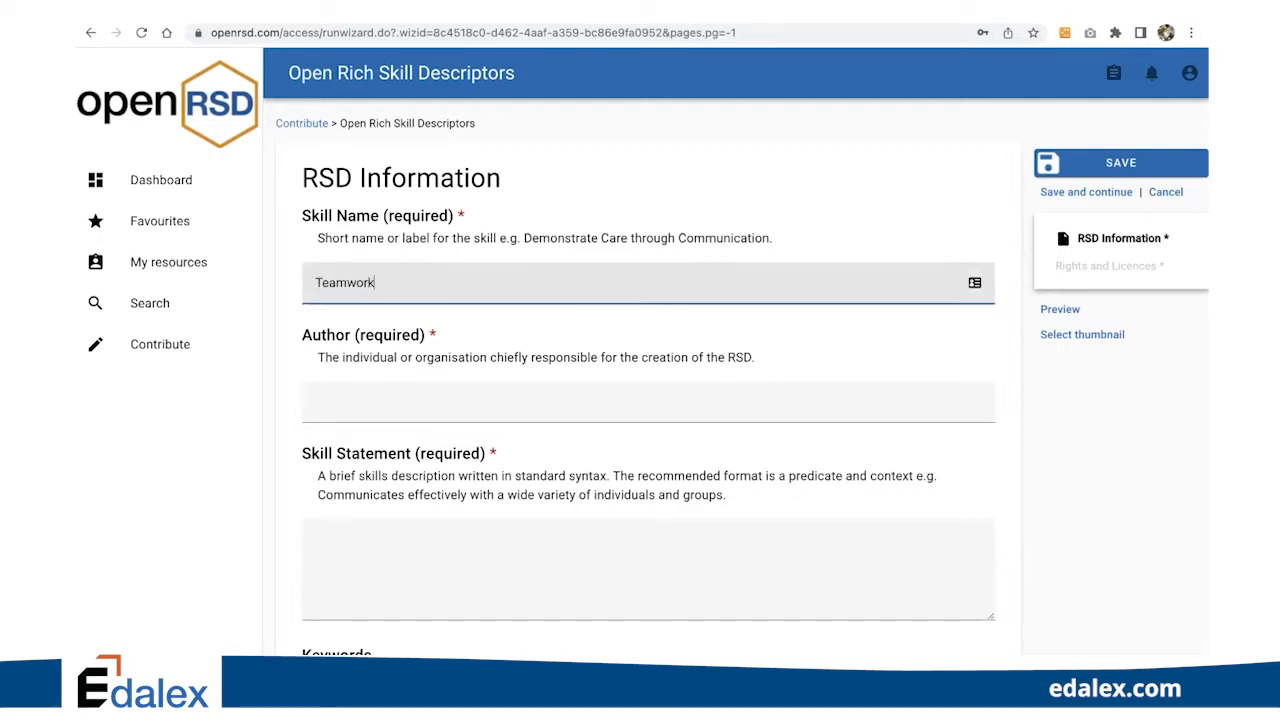
click(409, 403)
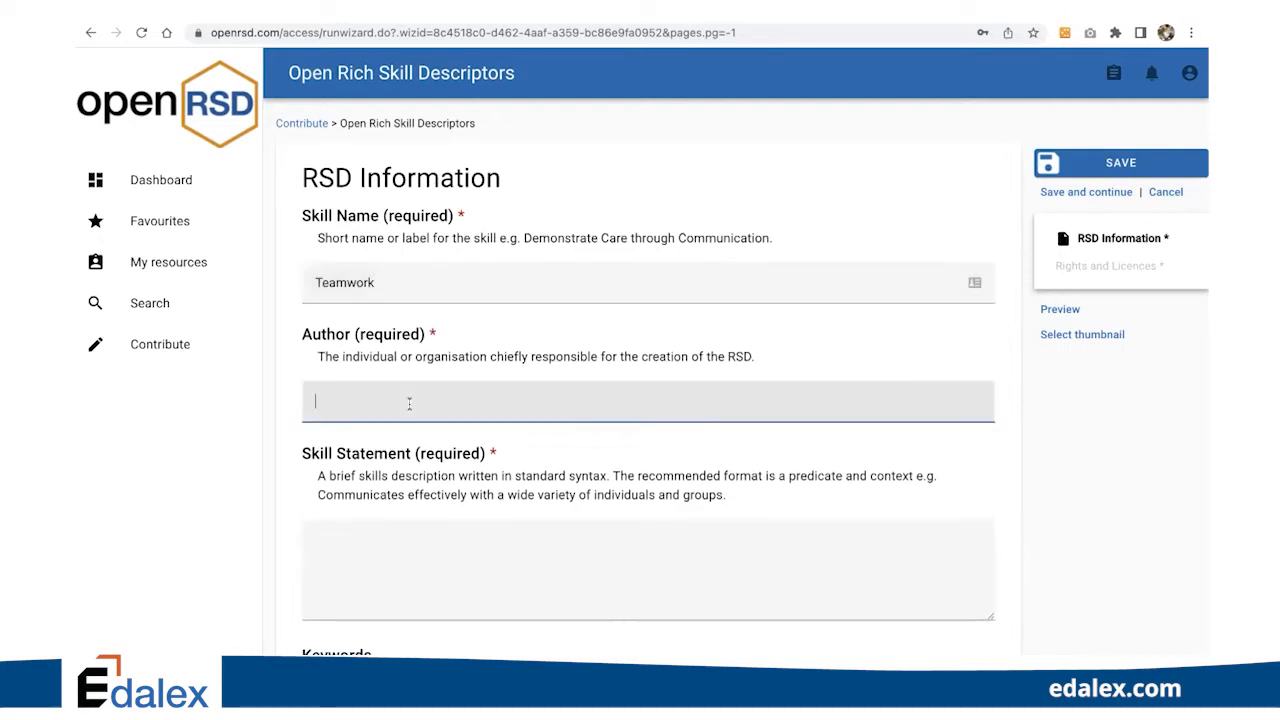
text(Edalex)
scroll(648, 450, down, 1)
scroll(451, 394, down, 2)
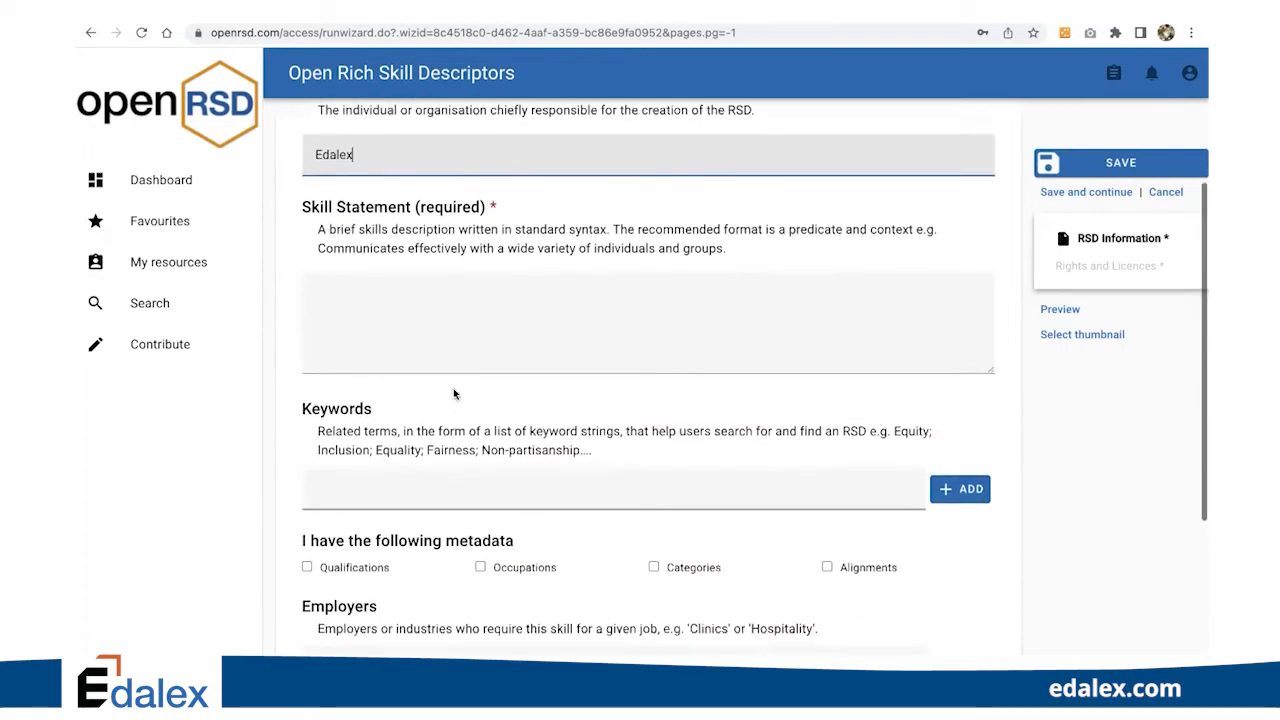
click(467, 314)
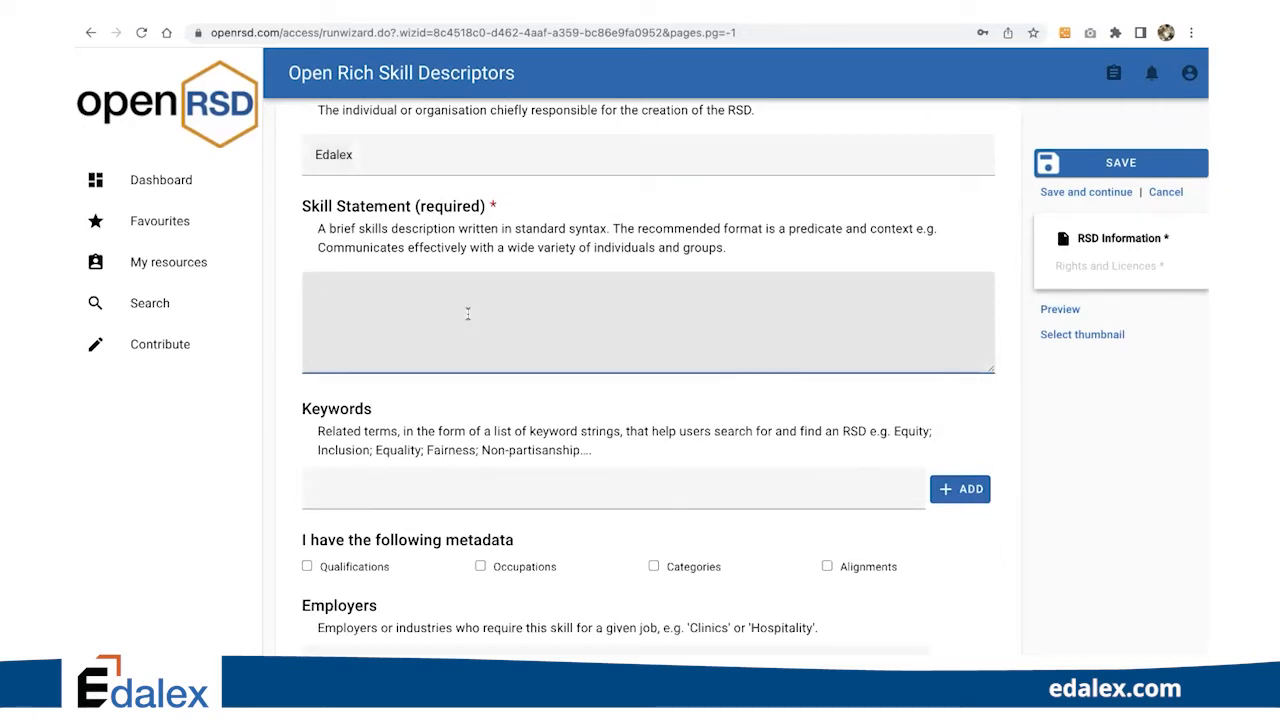
text(This is a skill statement)
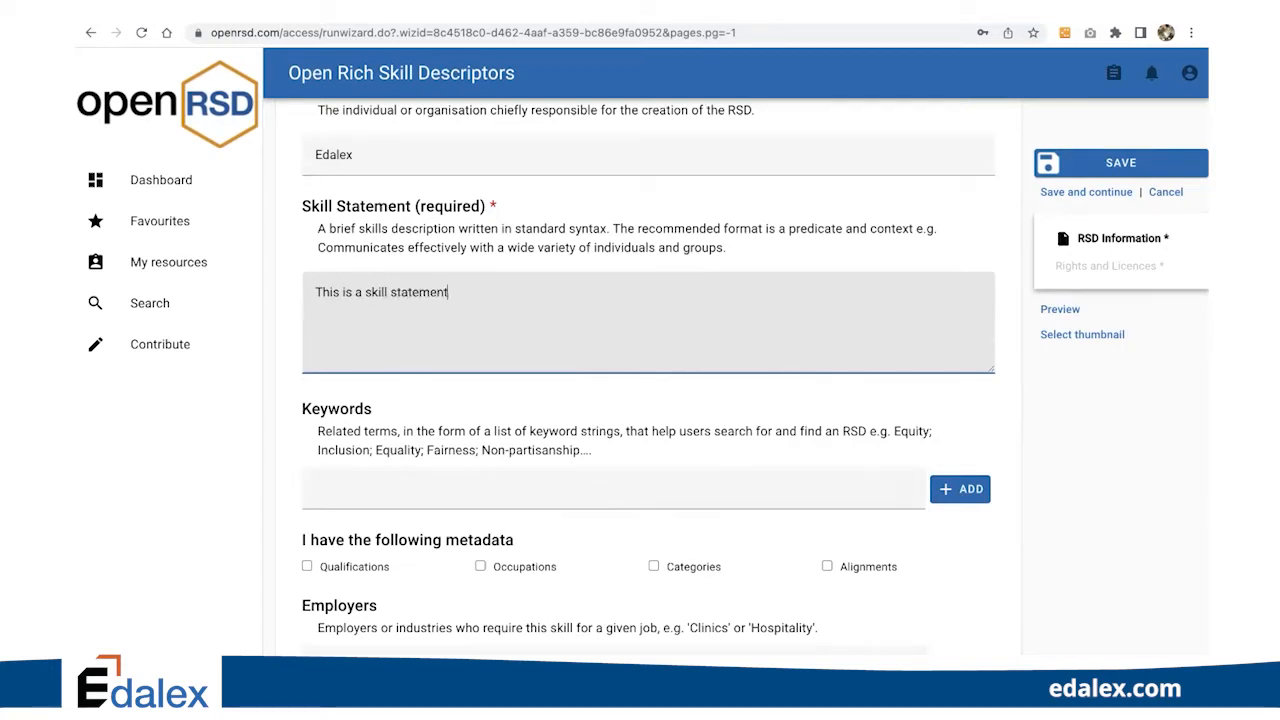
Add Collaboration and Equity as keywords for the skill descriptor
scroll(466, 386, down, 3)
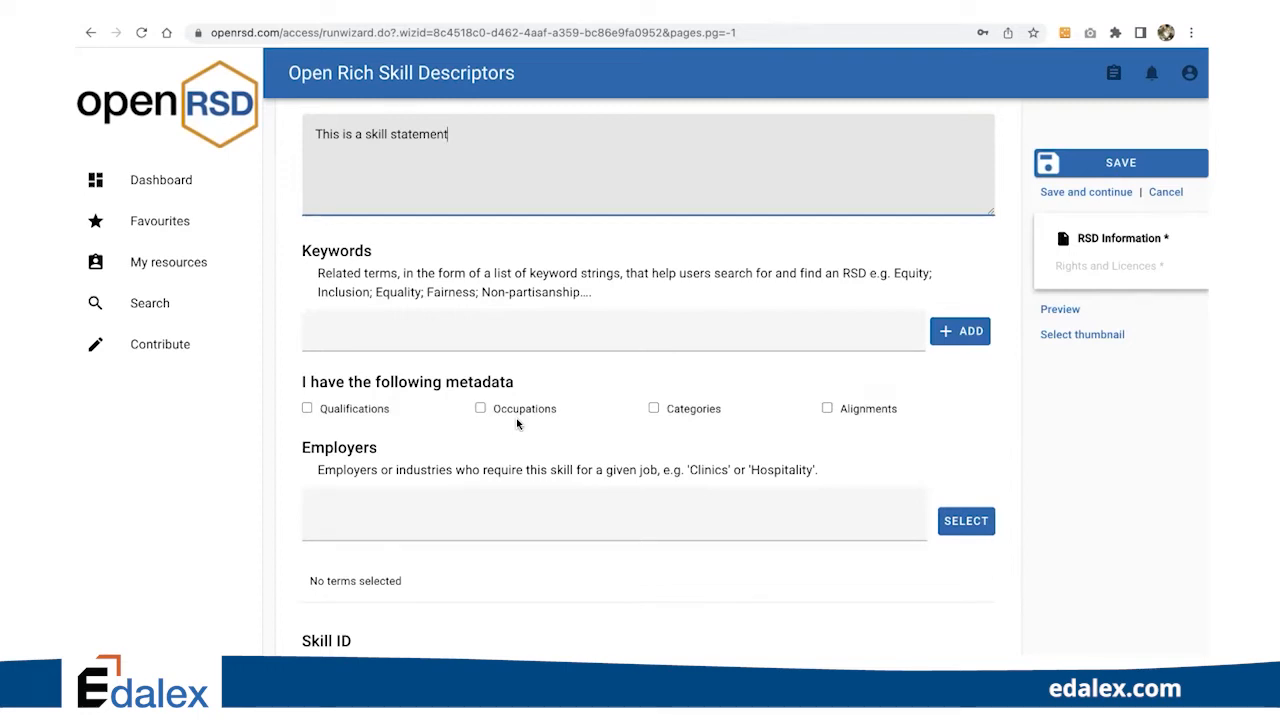
click(527, 328)
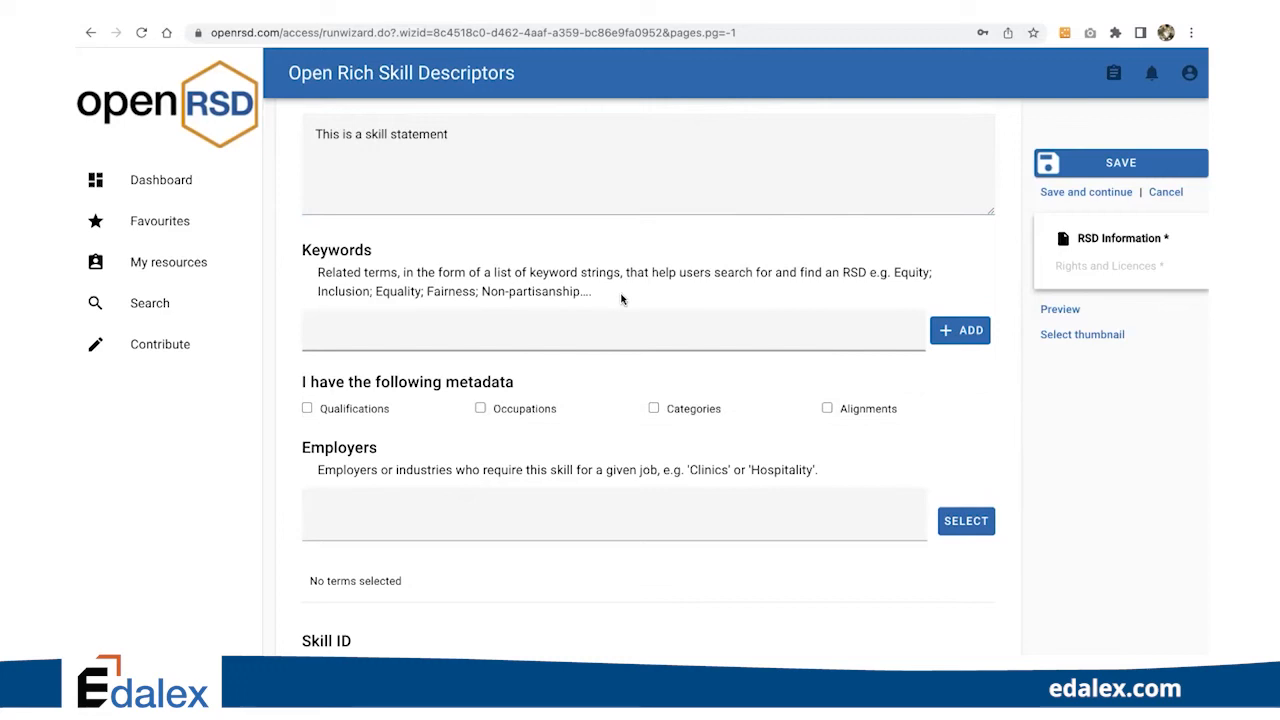
click(605, 323)
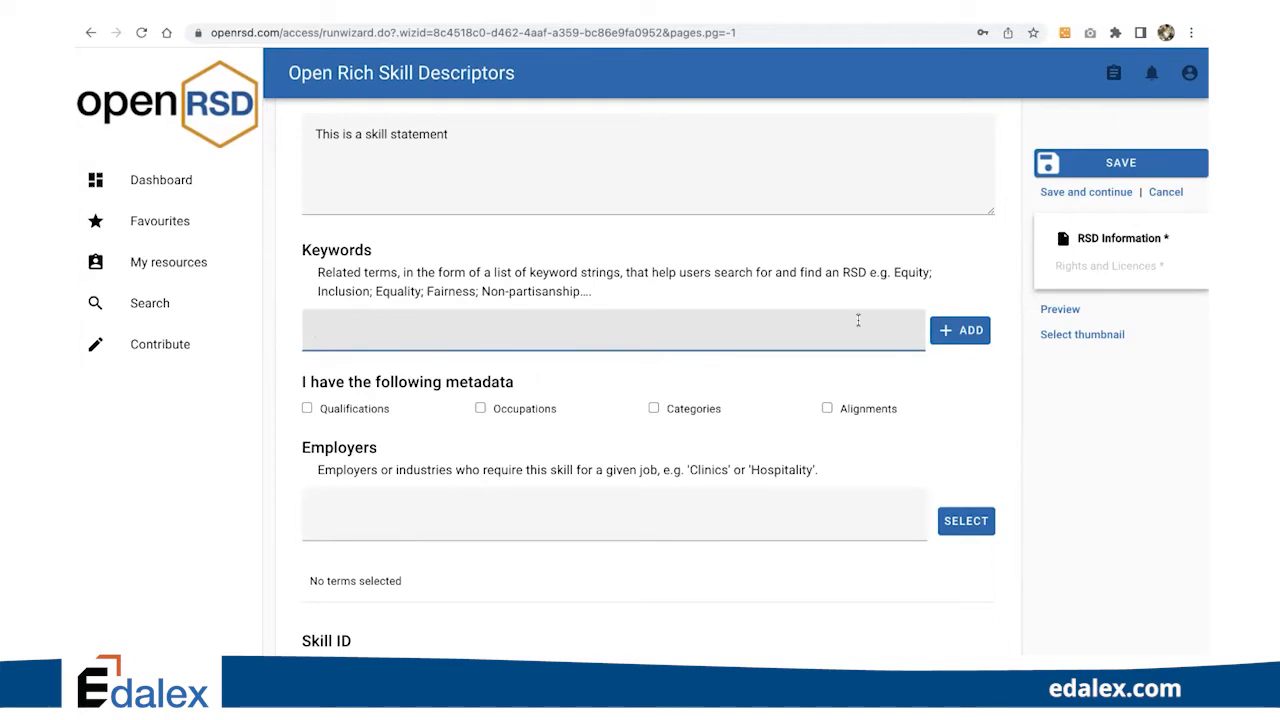
text(Collaboration)
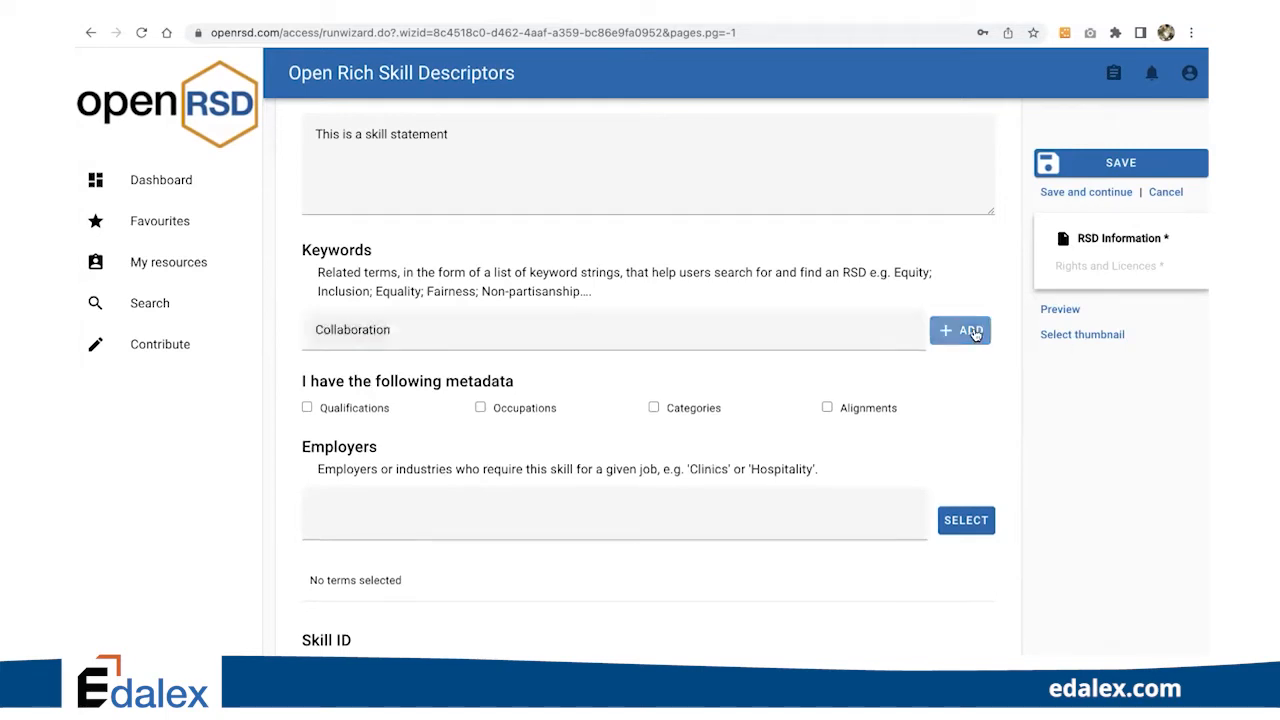
click(965, 331)
text(Equity)
click(955, 332)
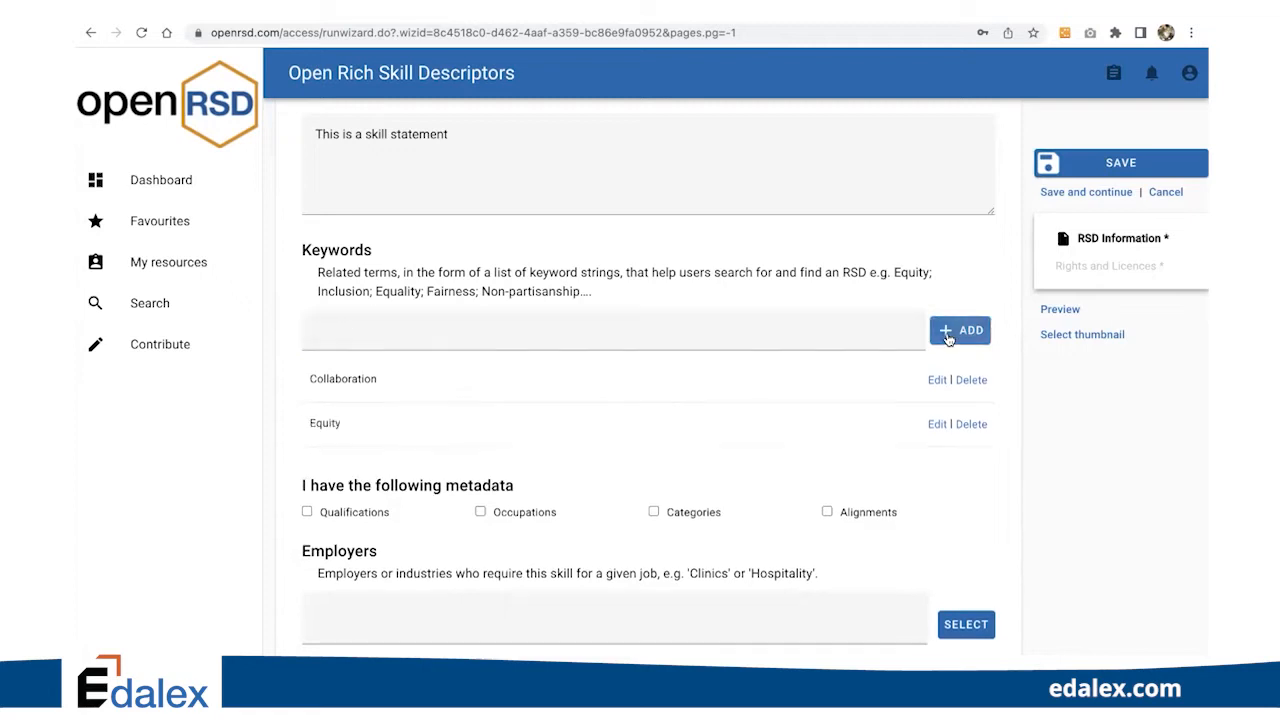
Add People as a further keyword and delete it from the keyword list
text(People)
click(966, 333)
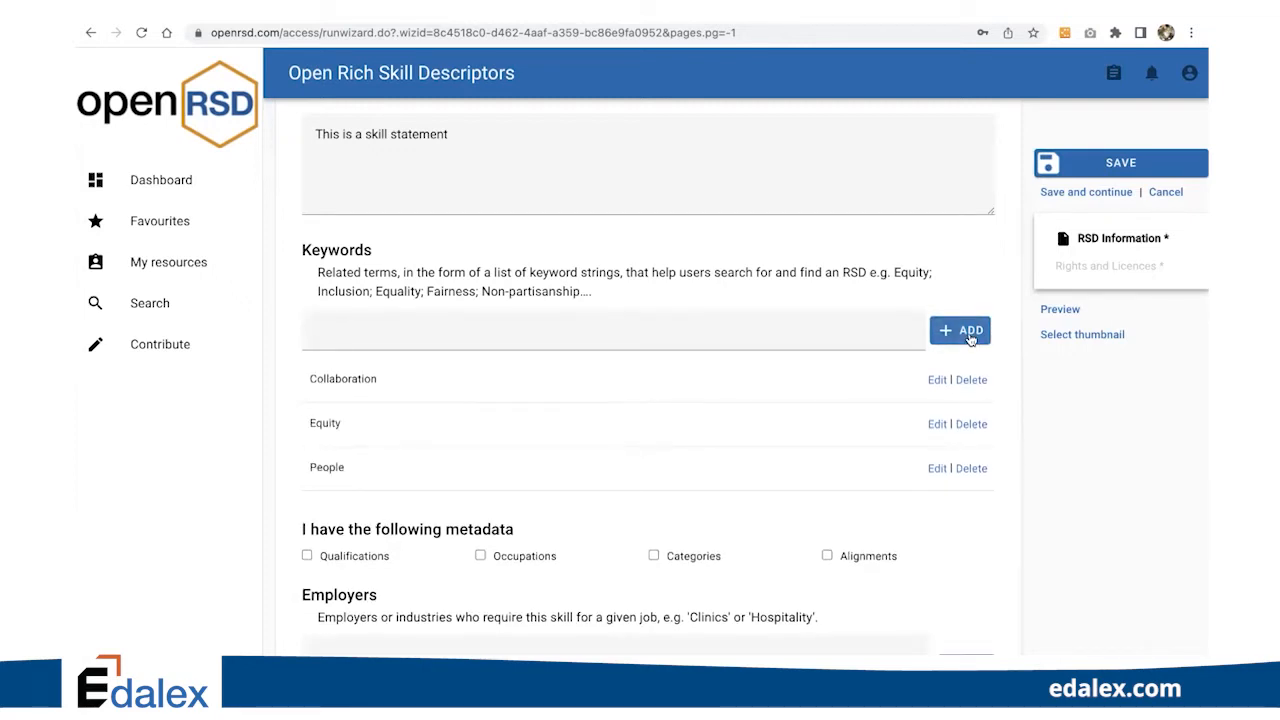
click(971, 469)
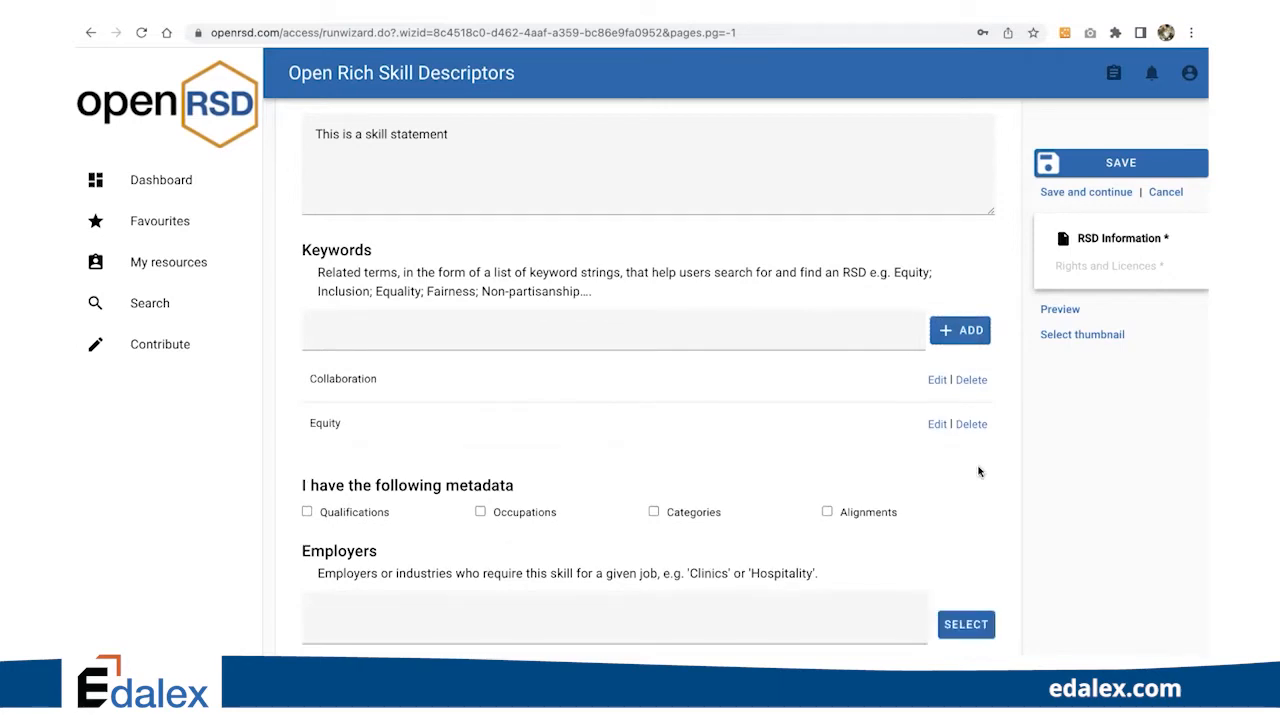
Try out all four additional metadata options, Qualifications, Occupations, Categories and Alignments, and clear them again
scroll(979, 472, down, 2)
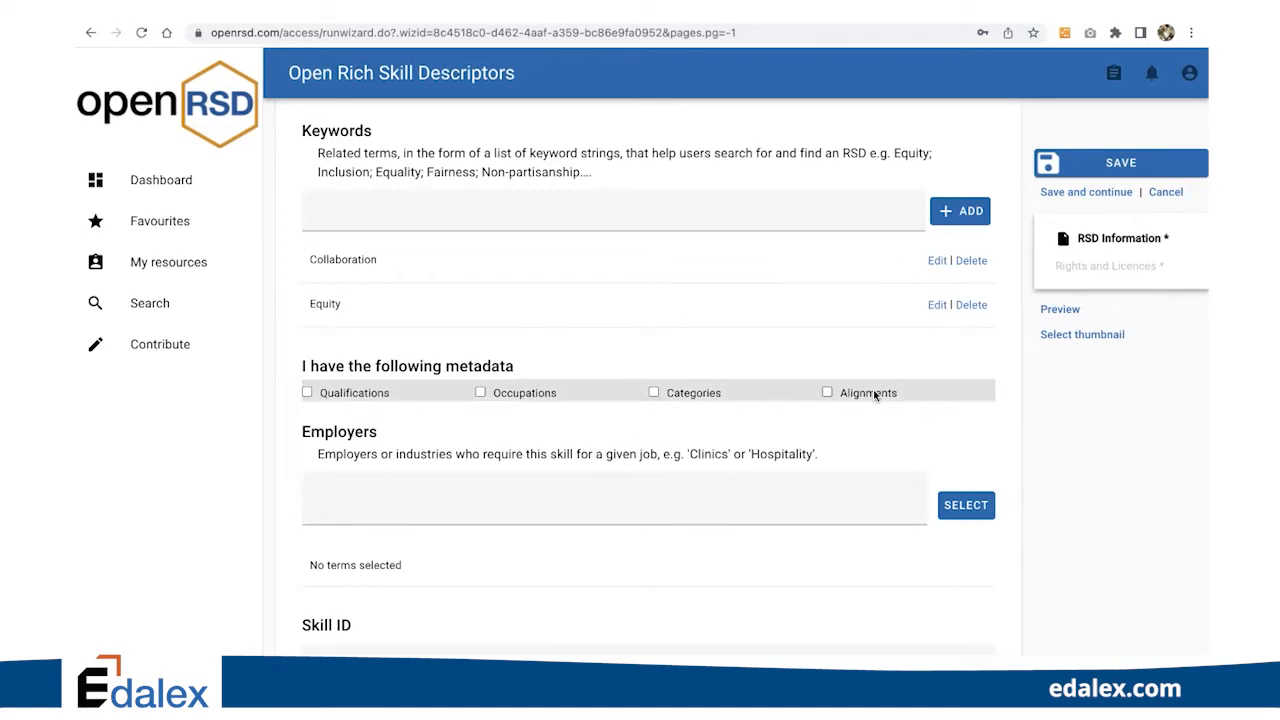
click(307, 394)
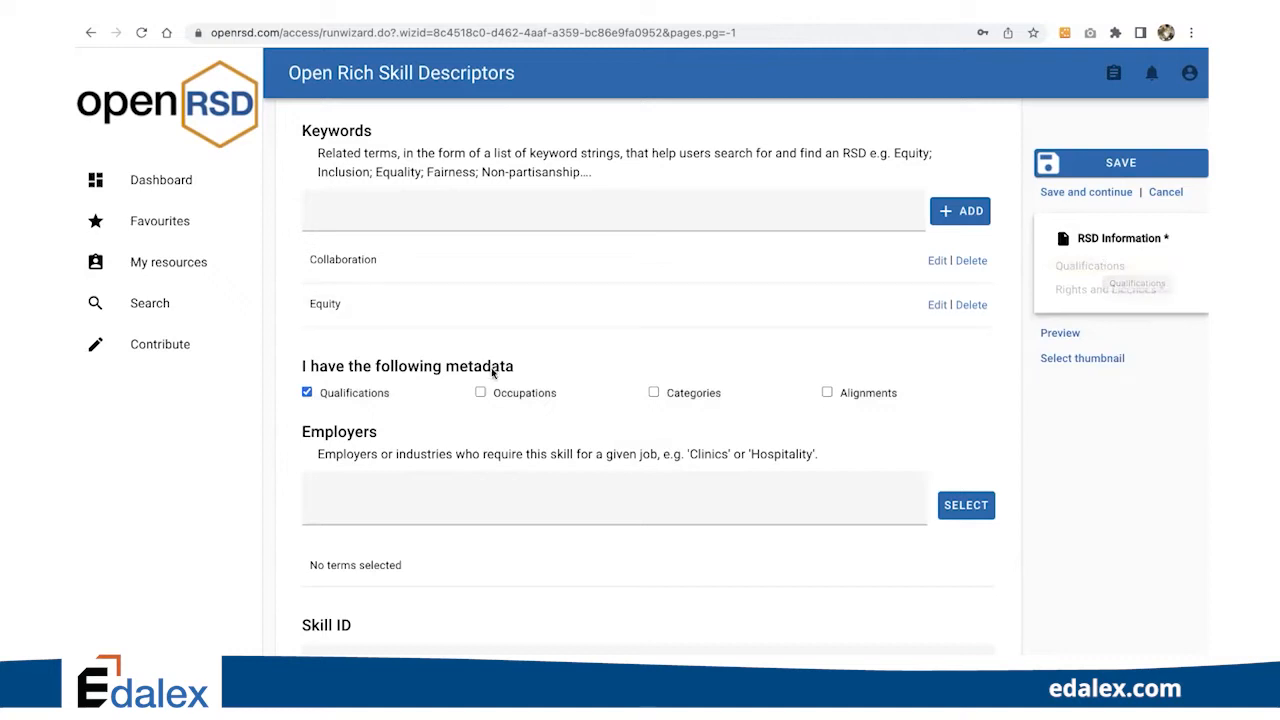
click(480, 393)
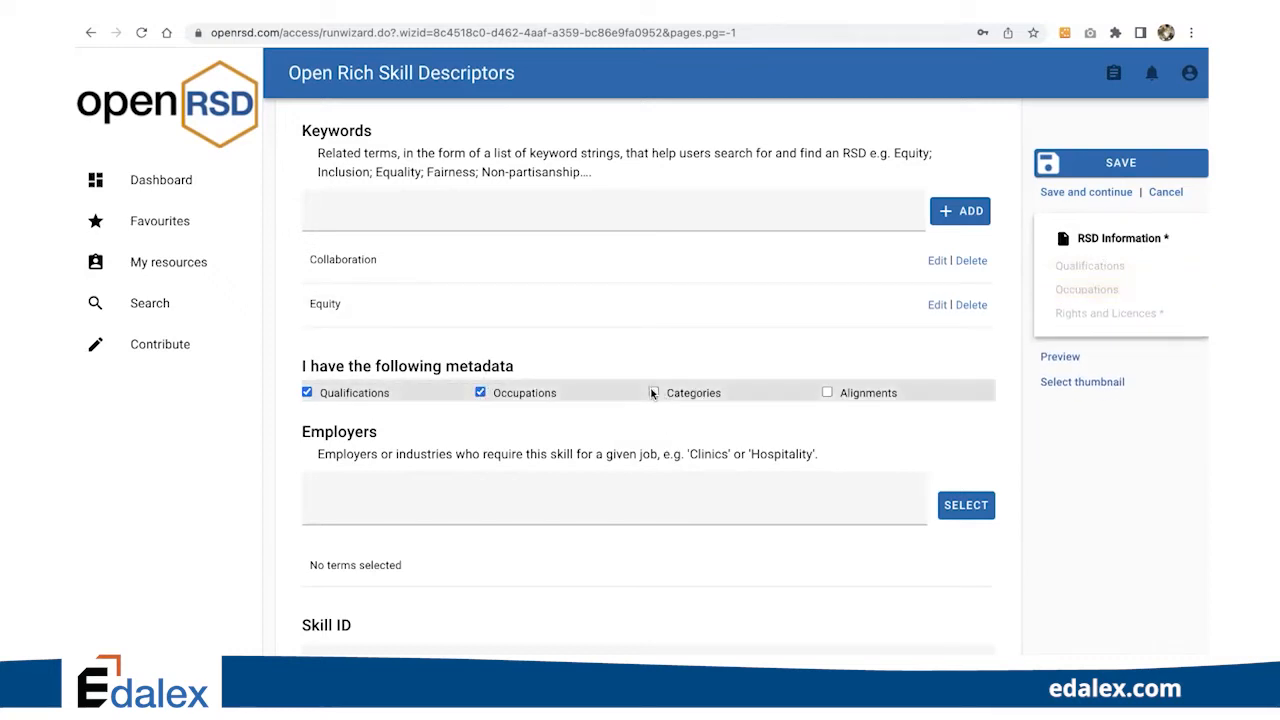
click(826, 393)
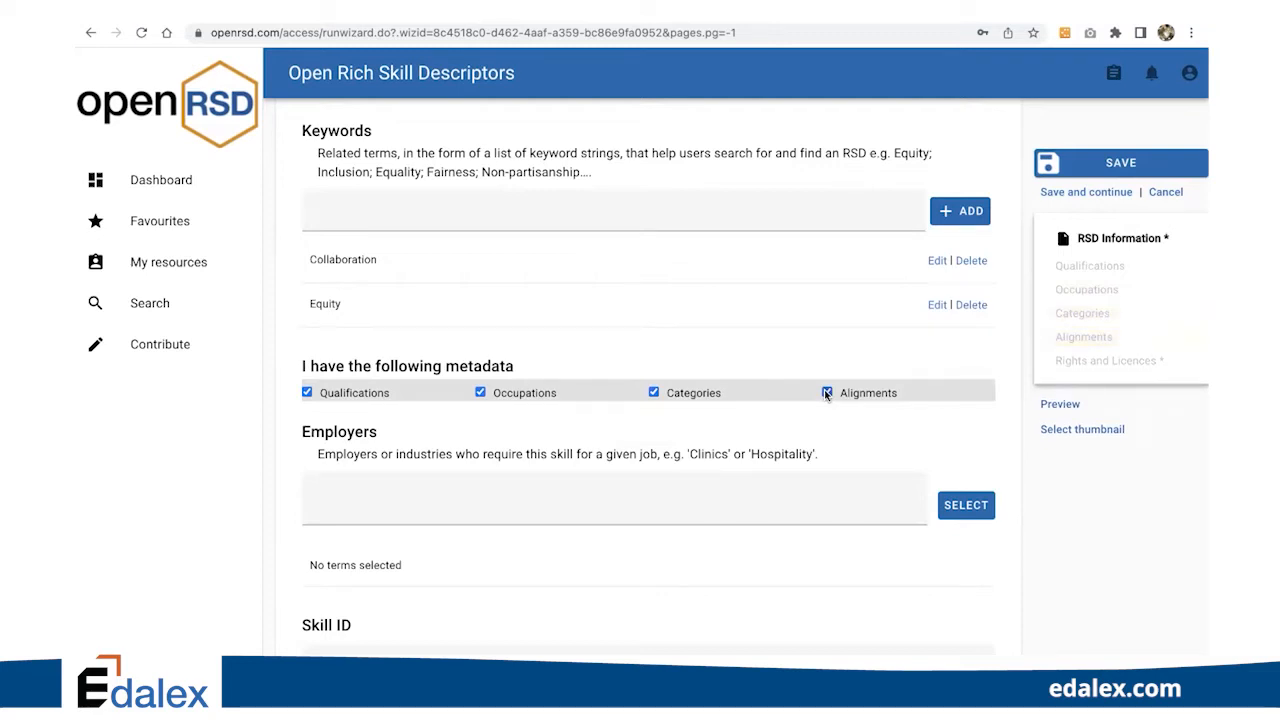
click(655, 392)
click(480, 393)
click(306, 391)
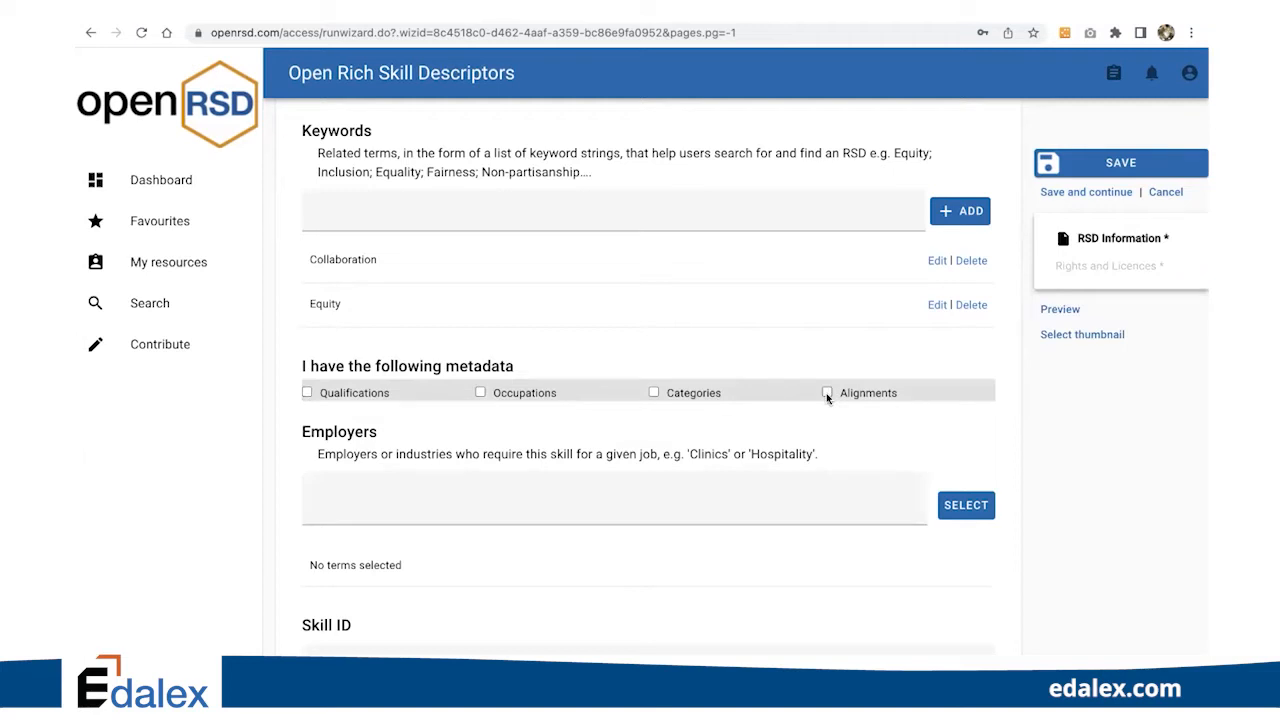
Enable the Qualifications, Occupations, Categories and Alignments metadata for the skill descriptor
click(307, 392)
click(480, 392)
click(653, 393)
click(827, 393)
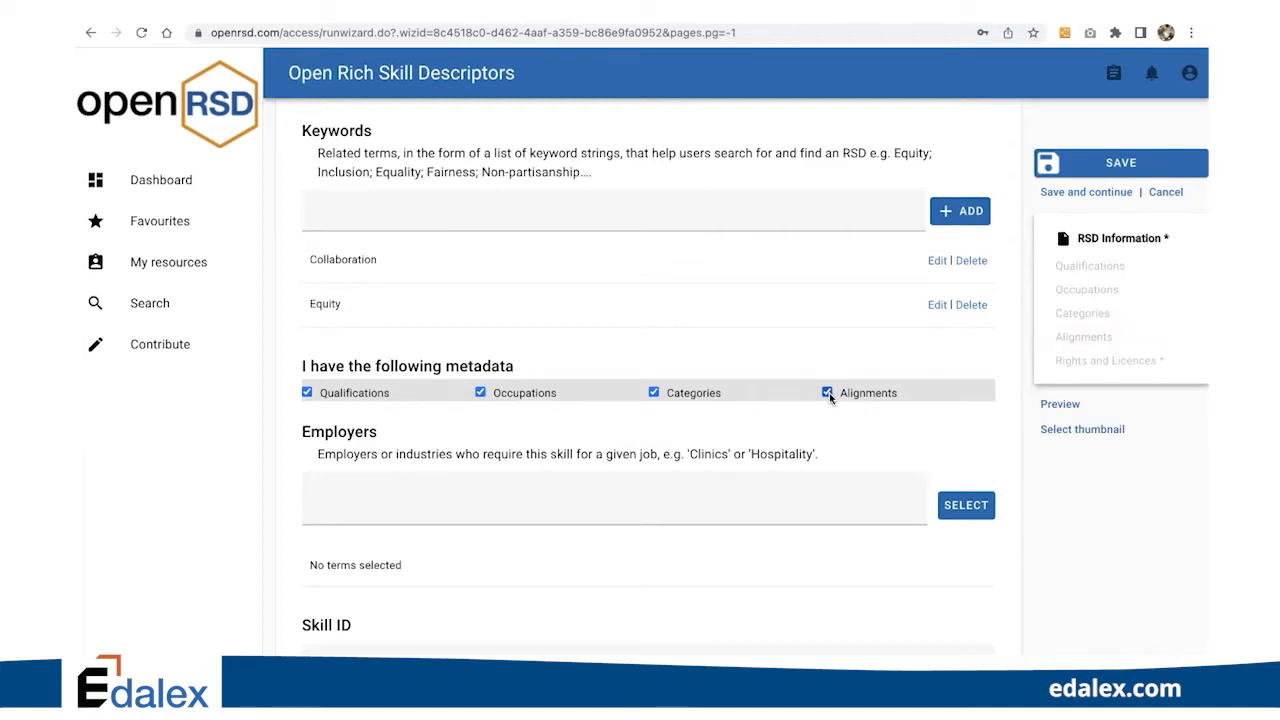
Add the existing term Edalex as an employer requiring this skill
click(697, 484)
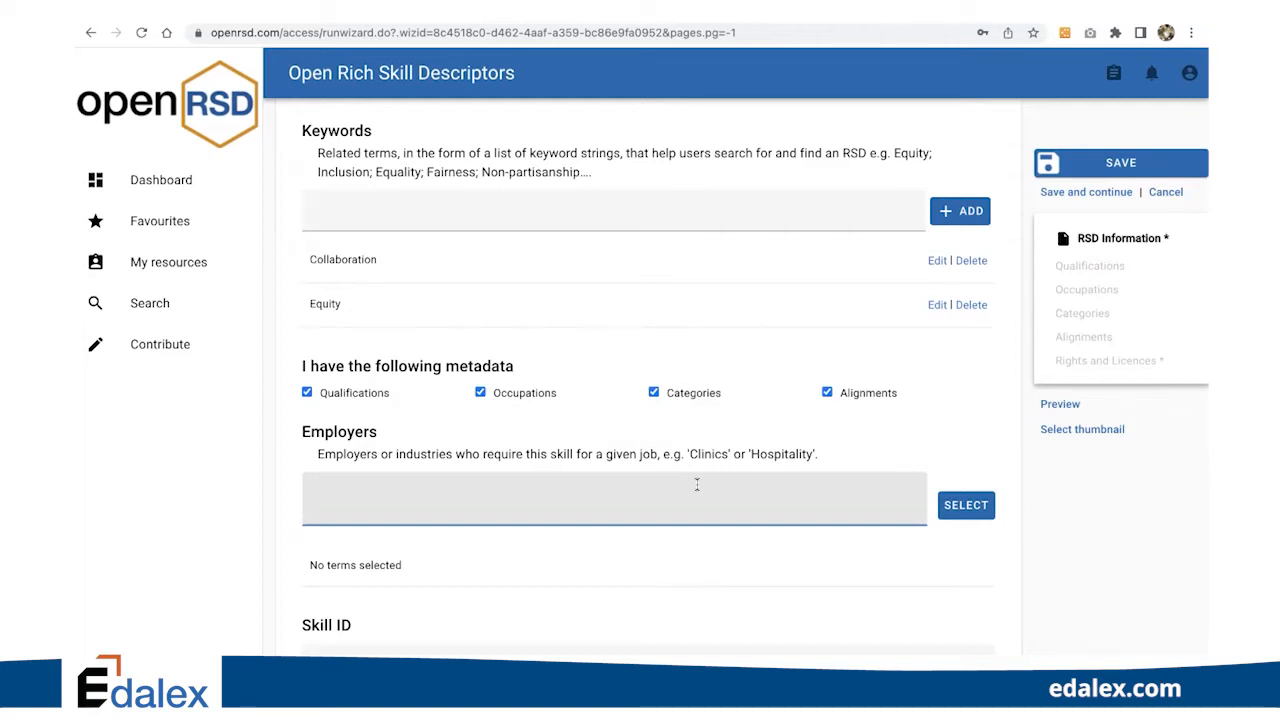
text(Edalex)
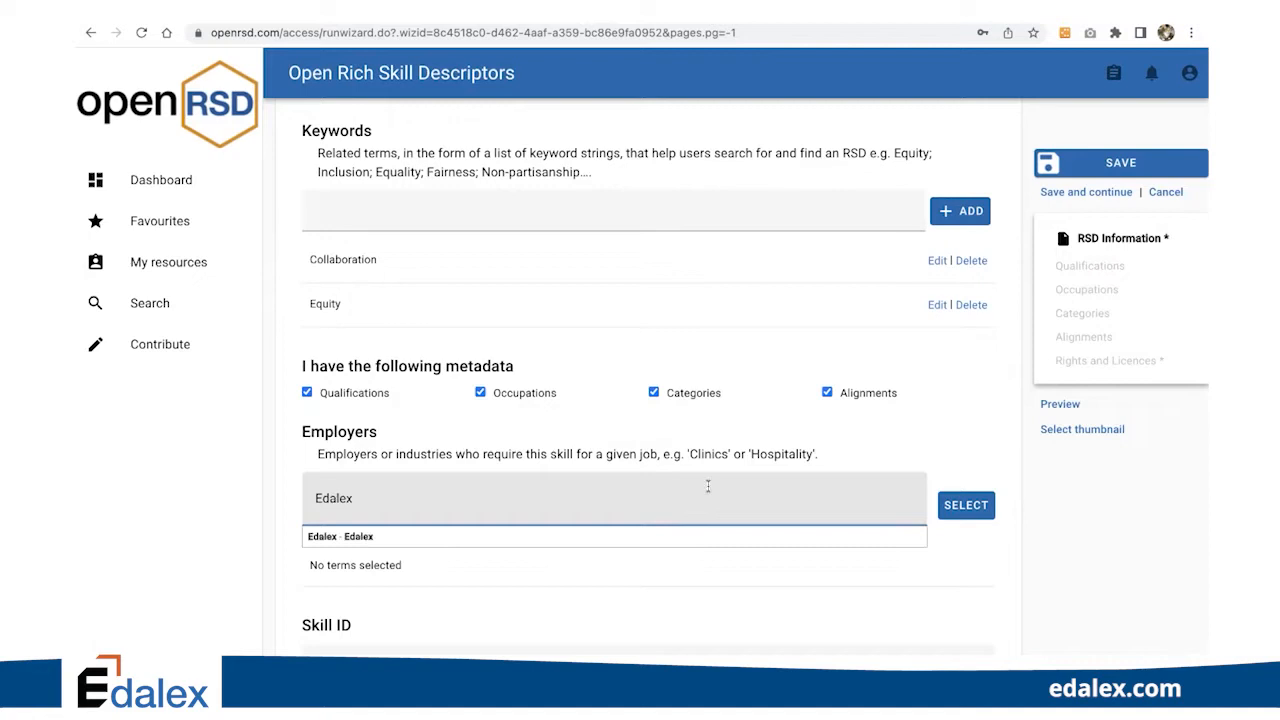
click(557, 541)
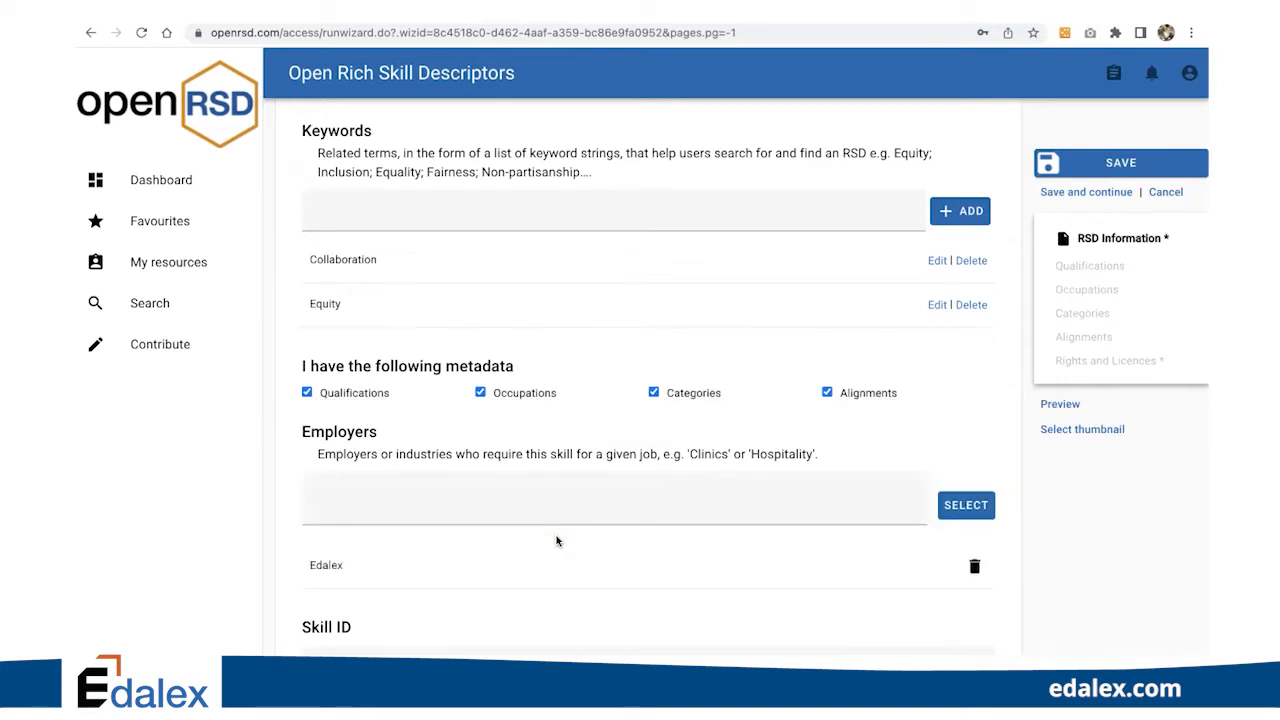
click(551, 492)
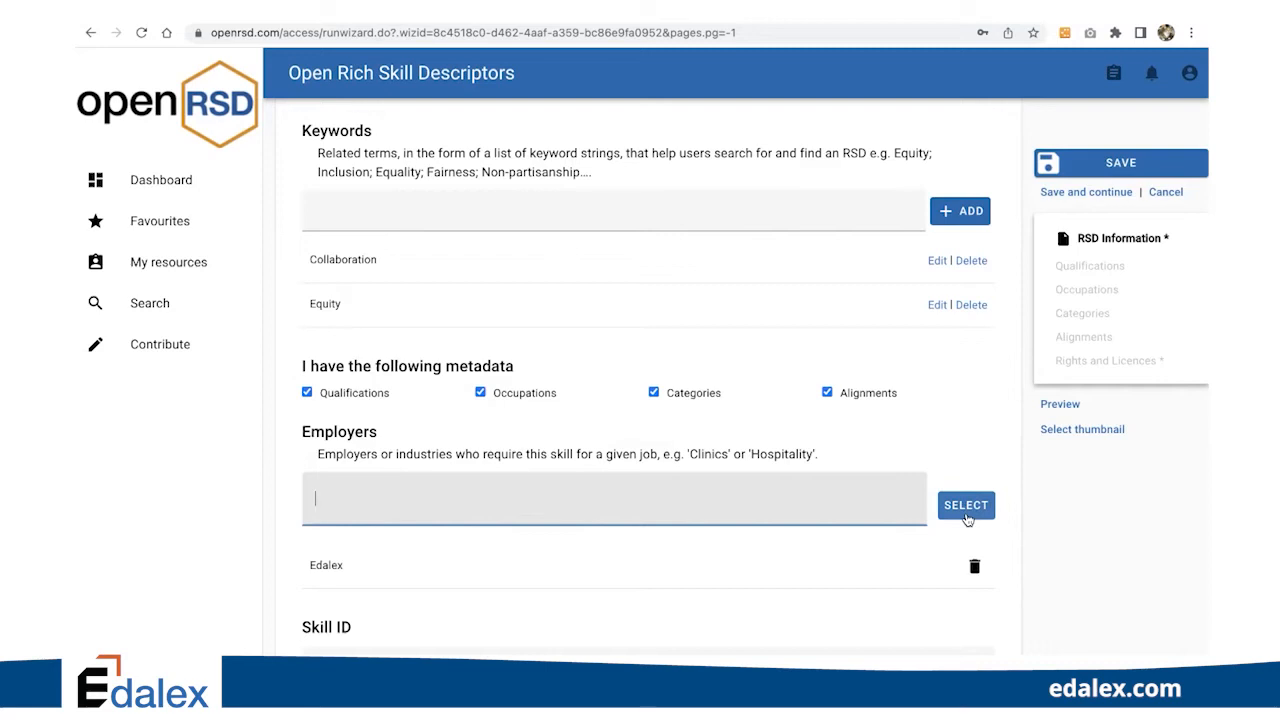
Highlight the version number at the end of the Skill ID and continue to the Qualifications page
scroll(966, 519, down, 2)
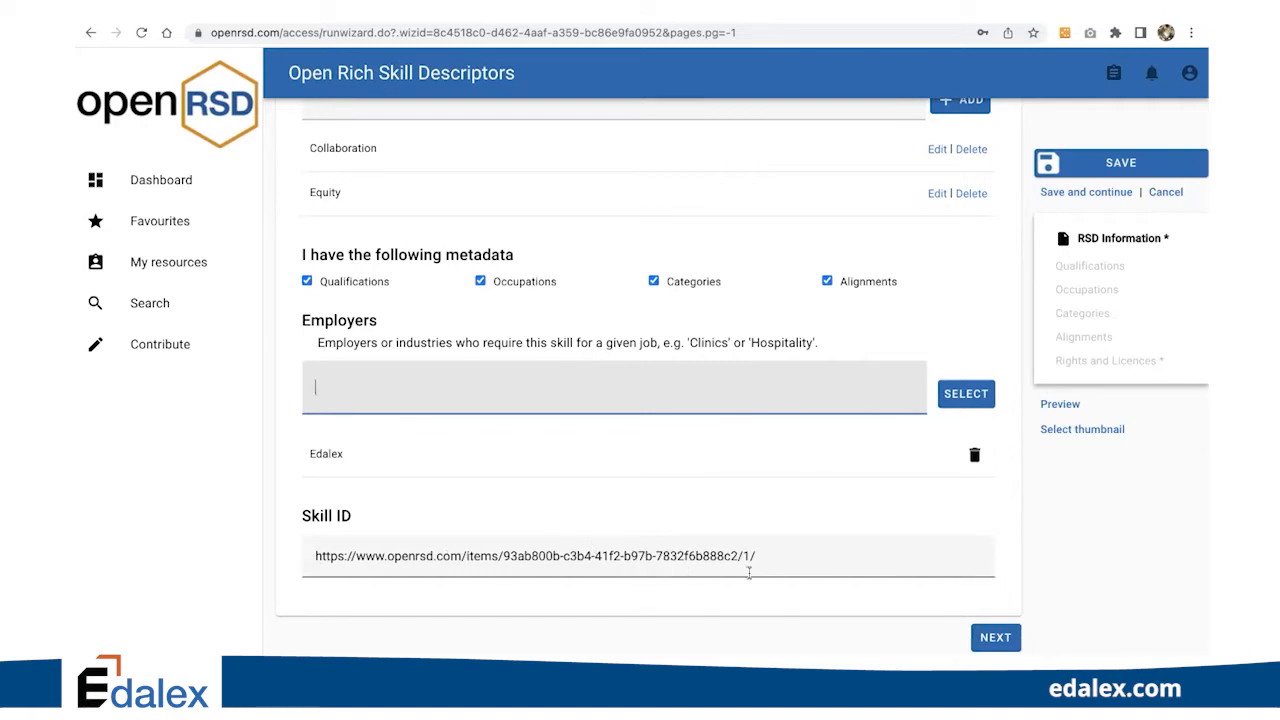
drag(751, 556, 742, 558)
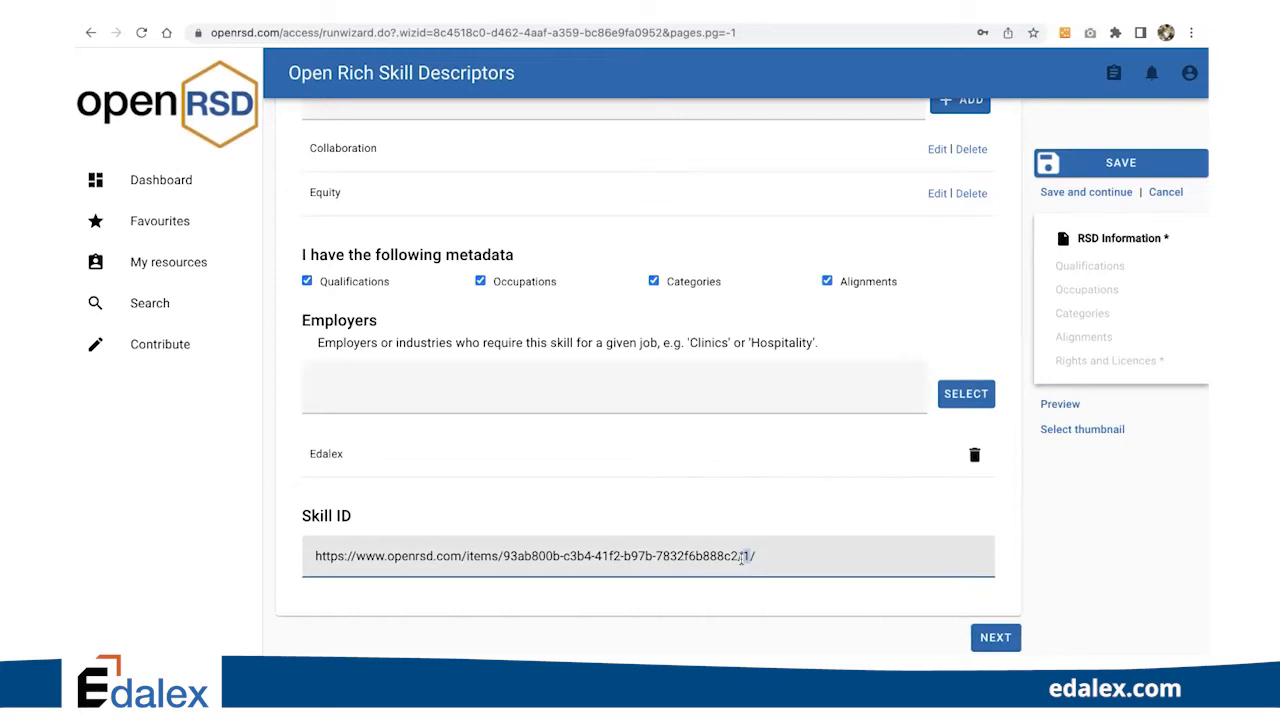
click(987, 646)
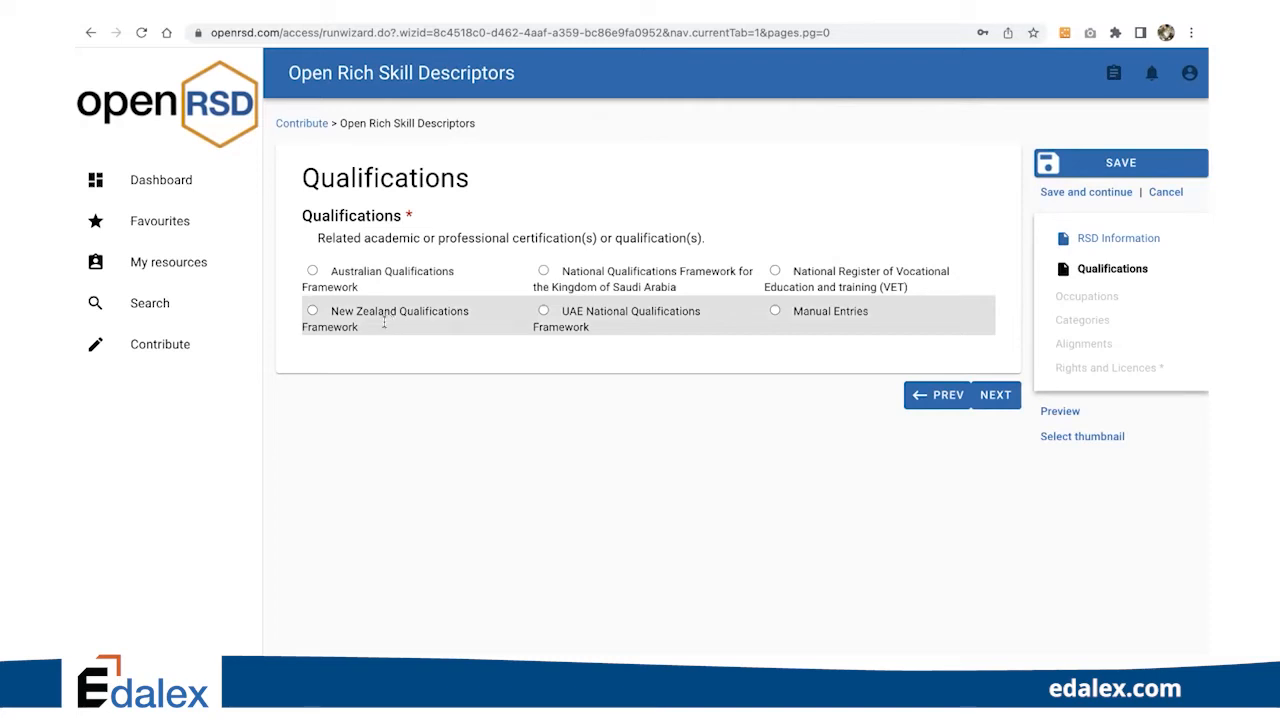
Choose the Australian Qualifications Framework and select its term "Repair and adjust mechanical signalling equipment and infrastructure"
click(312, 272)
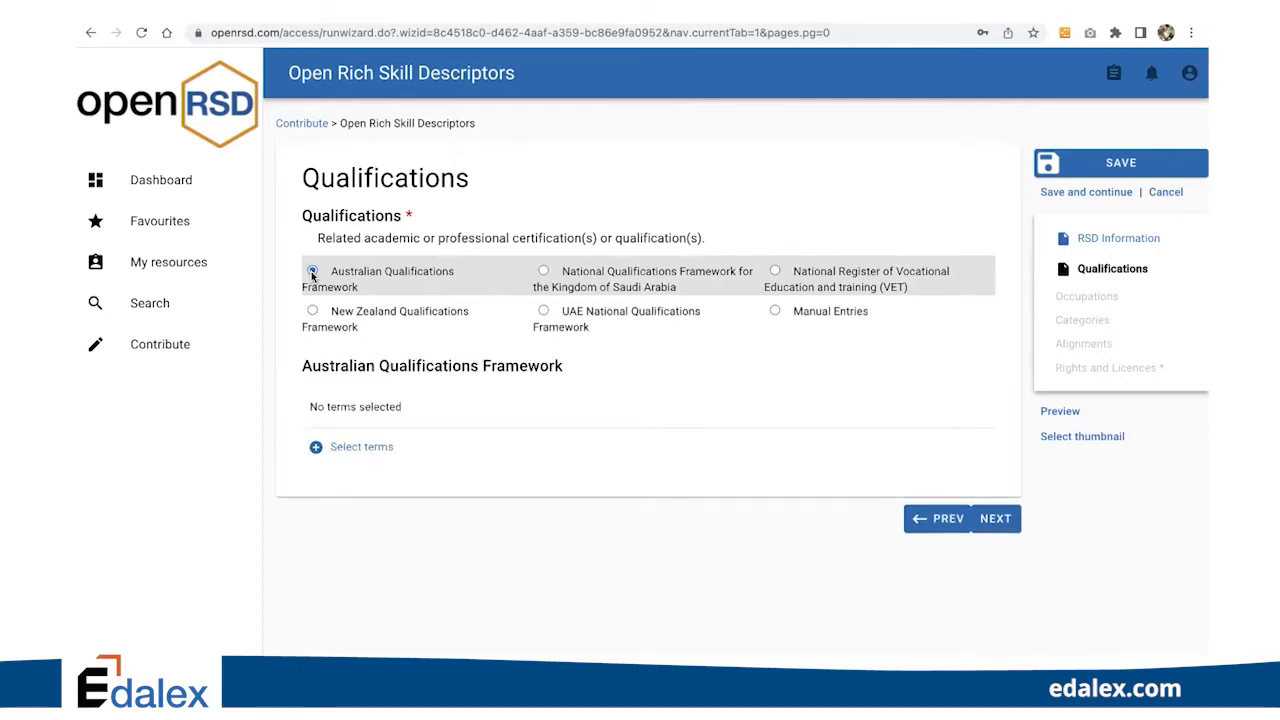
click(348, 450)
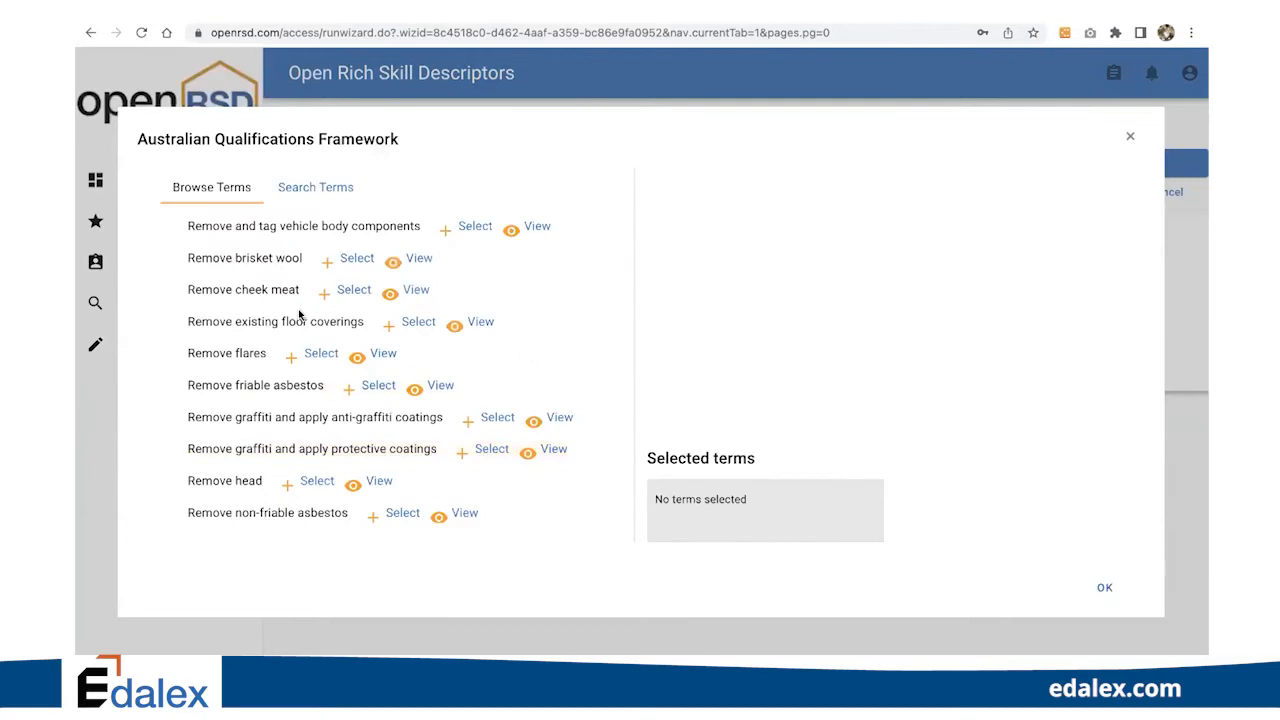
scroll(298, 315, down, 5)
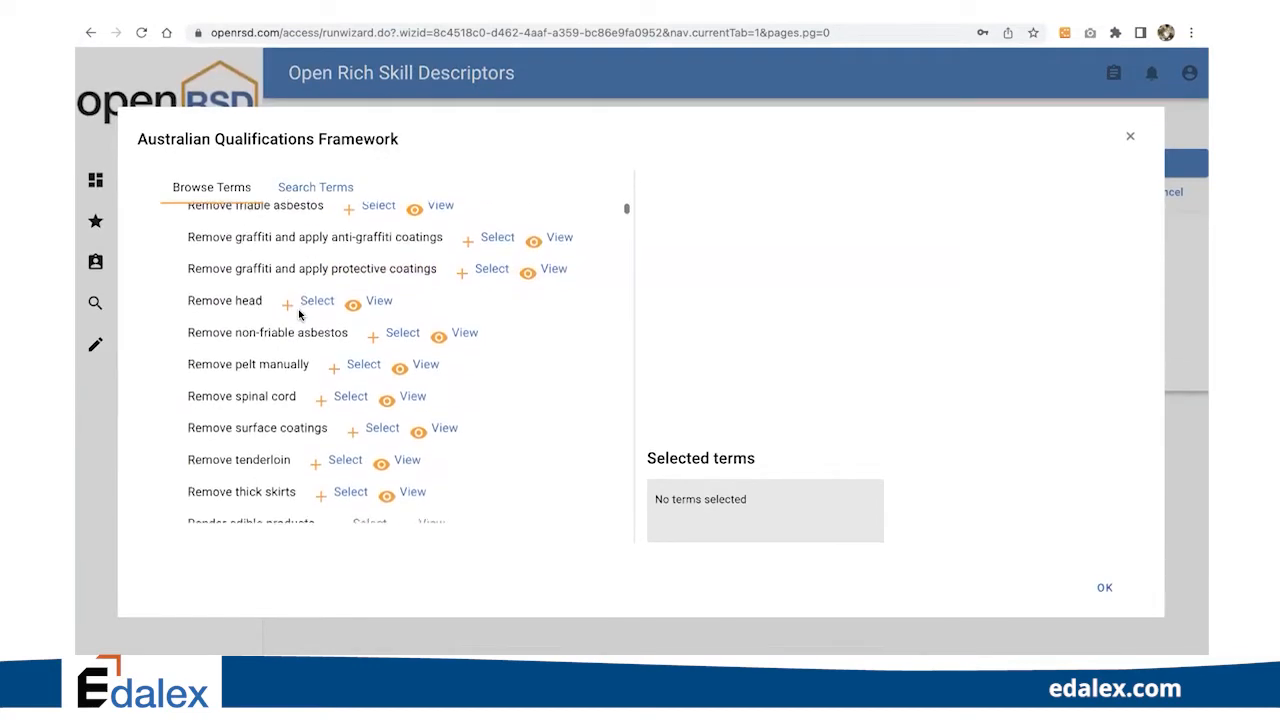
scroll(298, 315, down, 2)
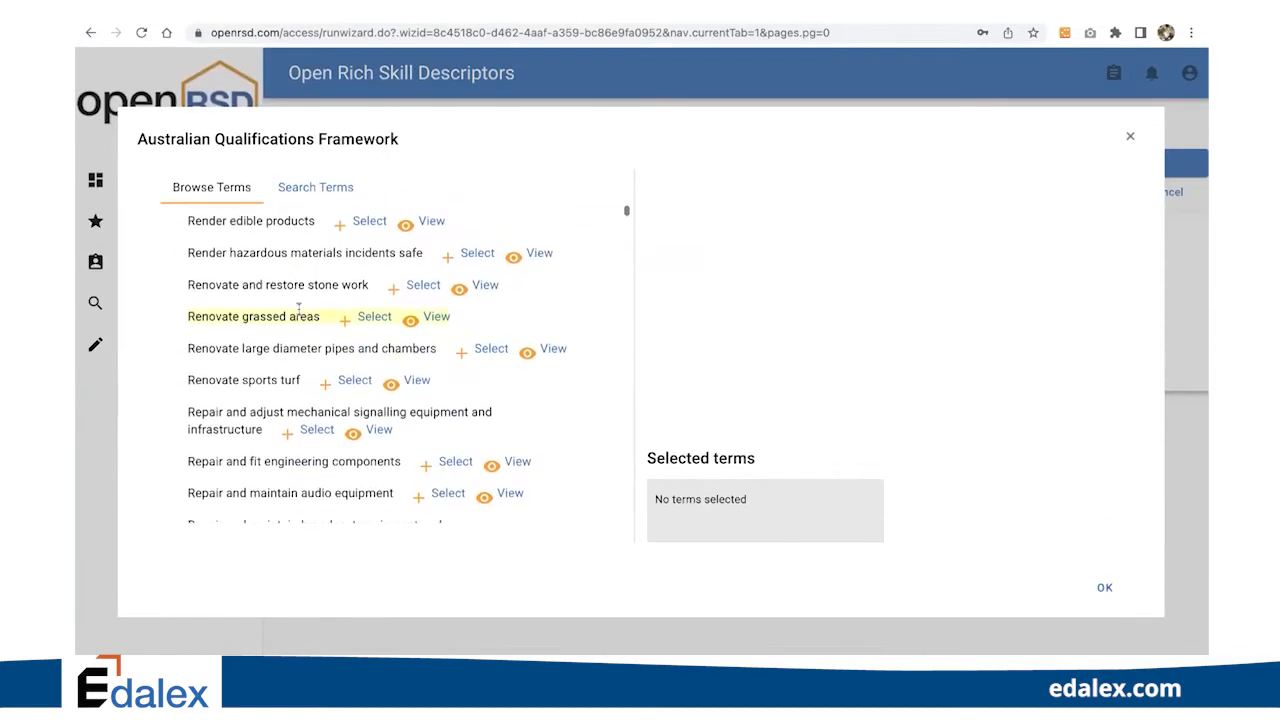
click(317, 432)
Add the terms "Repair and maintain service equipment" and "Repair and service ammonia refrigeration systems" to the qualifications, and remove the mechanical signalling term
scroll(317, 432, down, 5)
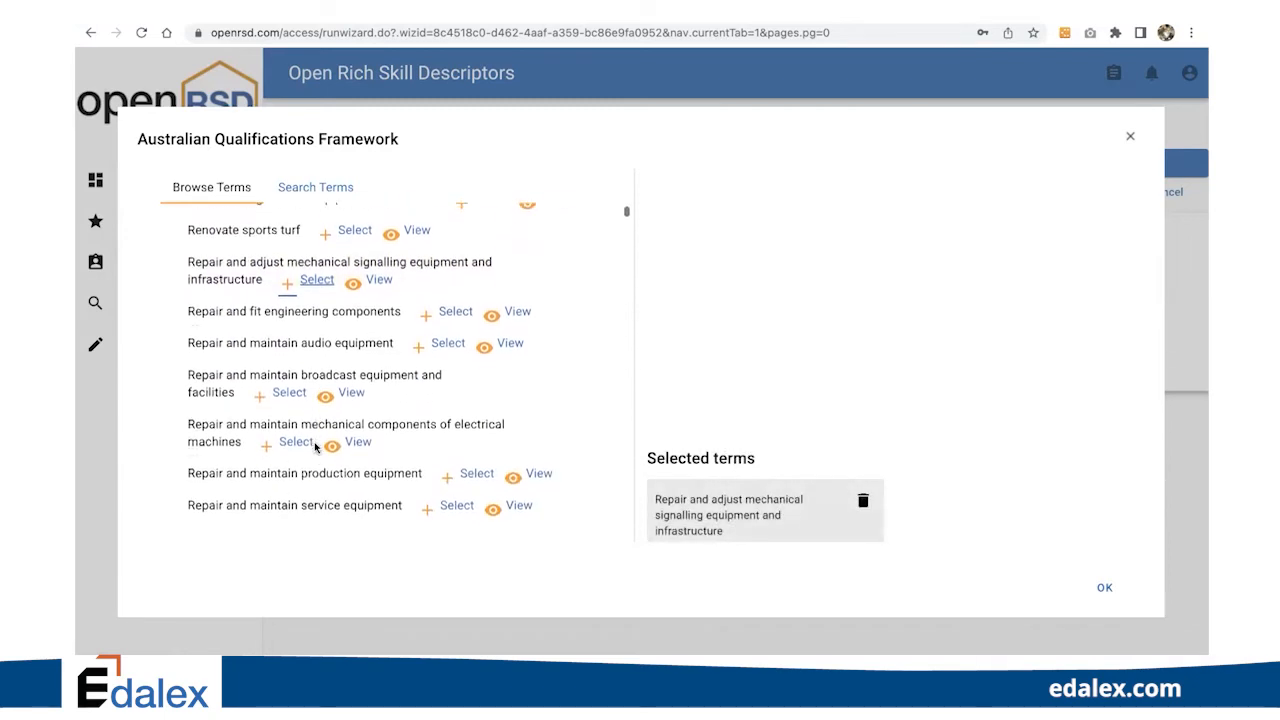
scroll(445, 470, down, 5)
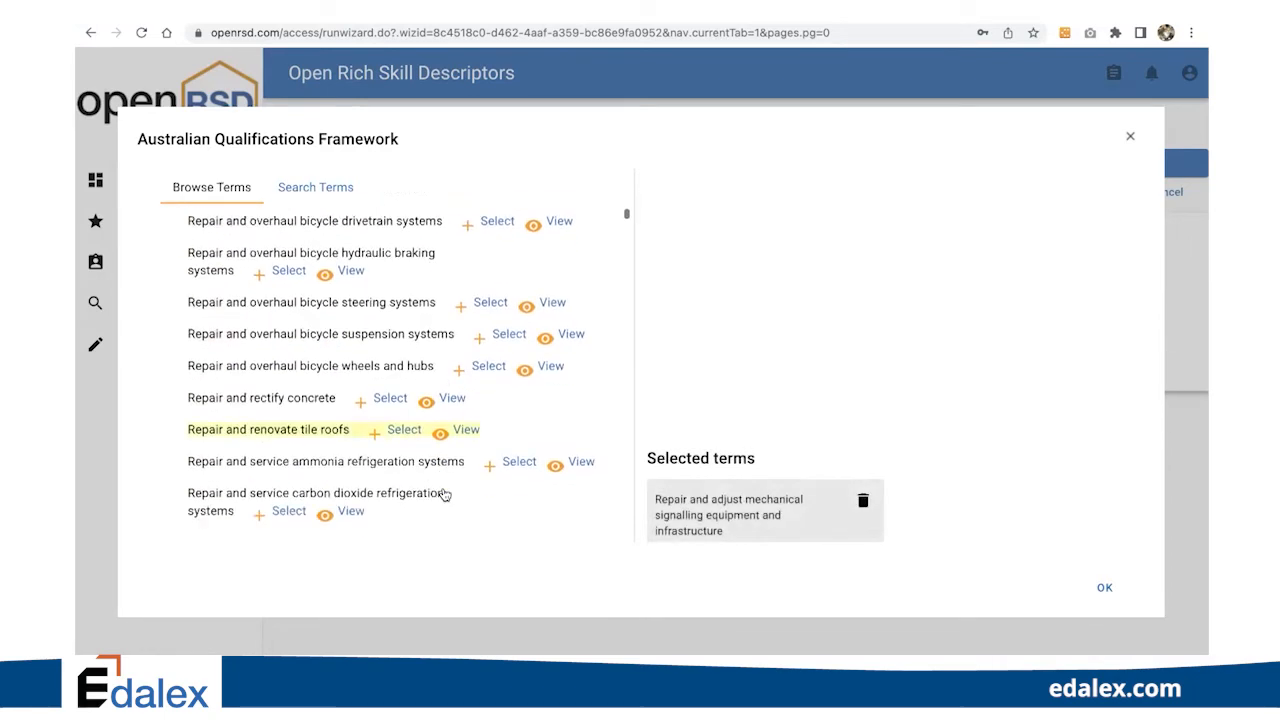
click(516, 402)
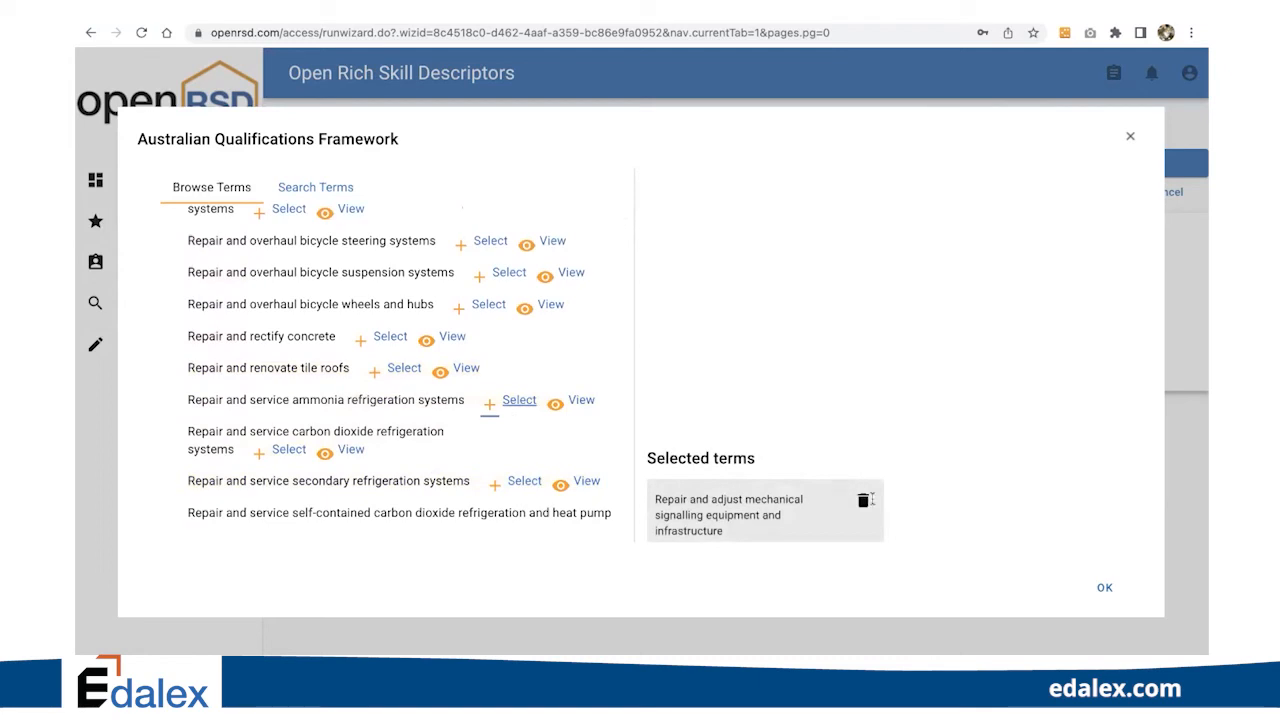
click(1111, 590)
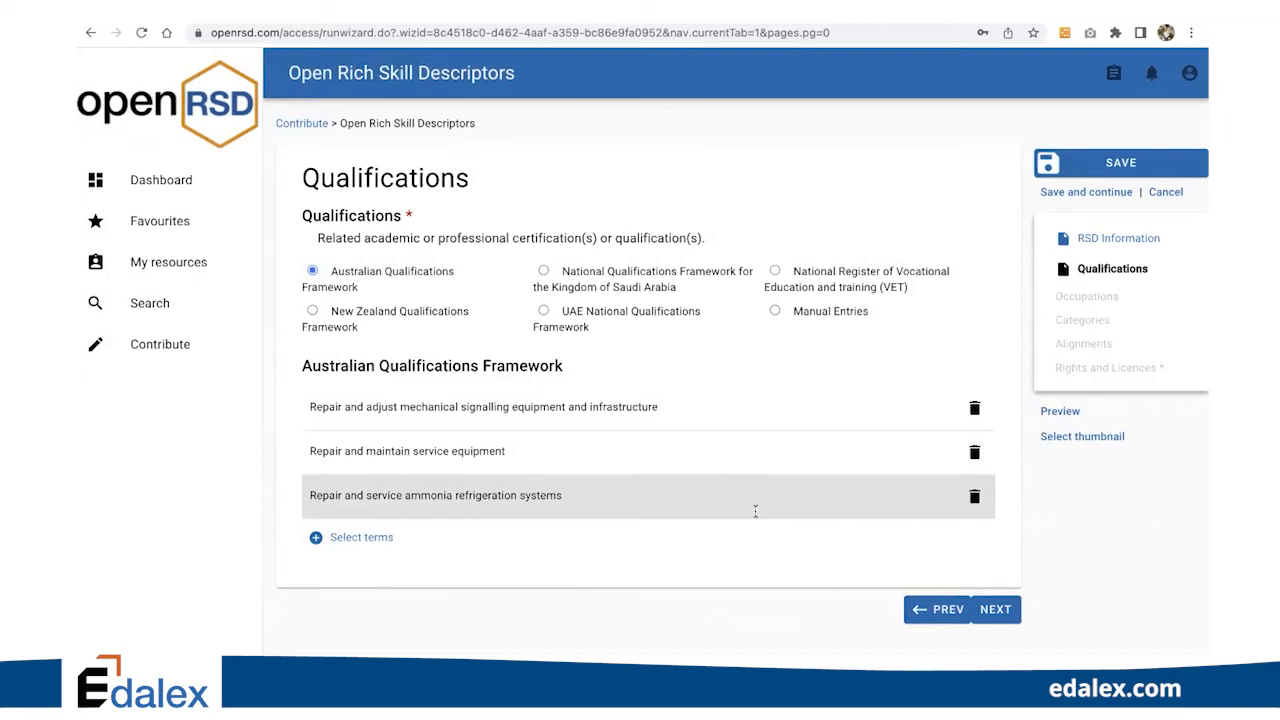
click(978, 412)
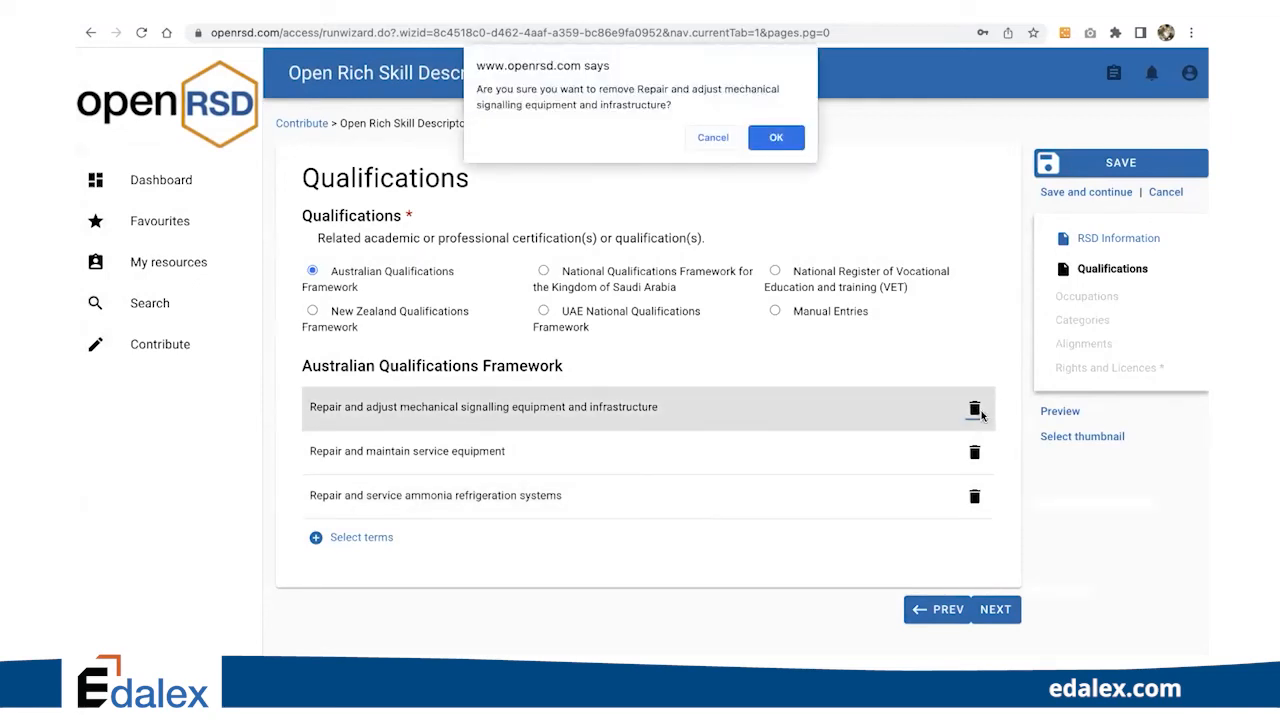
click(772, 138)
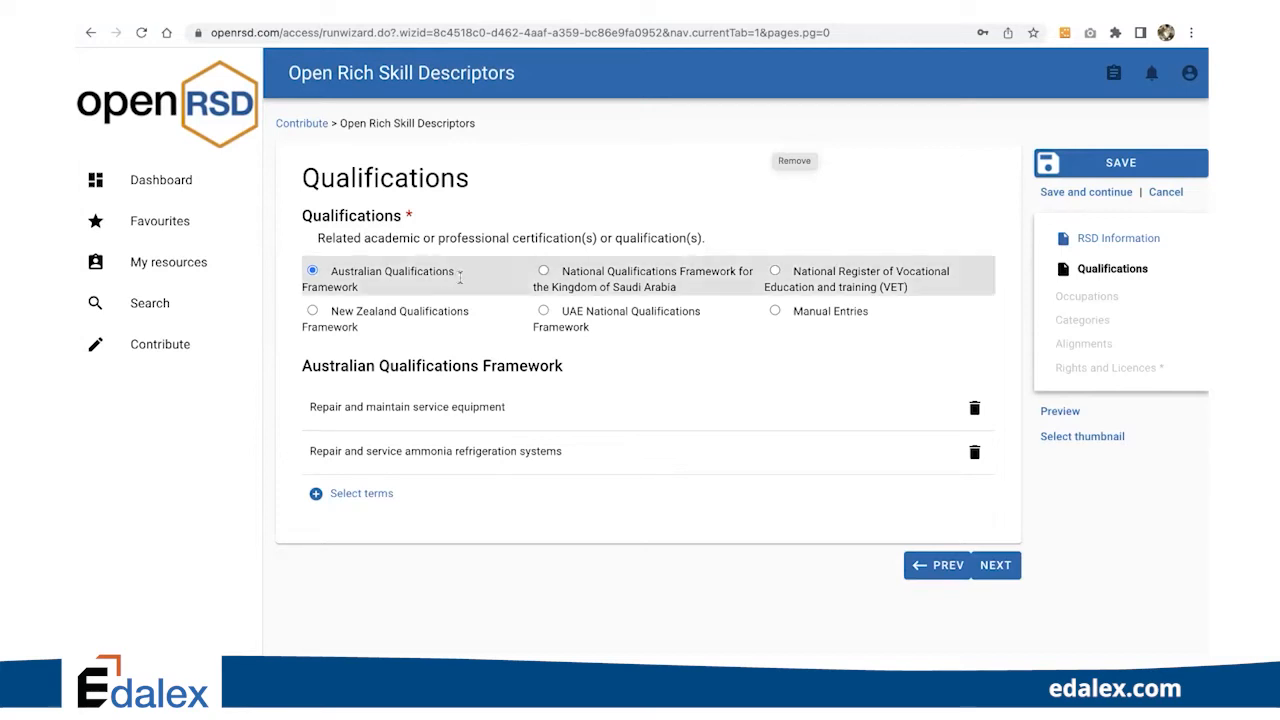
Switch the qualifications to Manual Entries with additional blank entries, and continue to the Occupations page
click(775, 312)
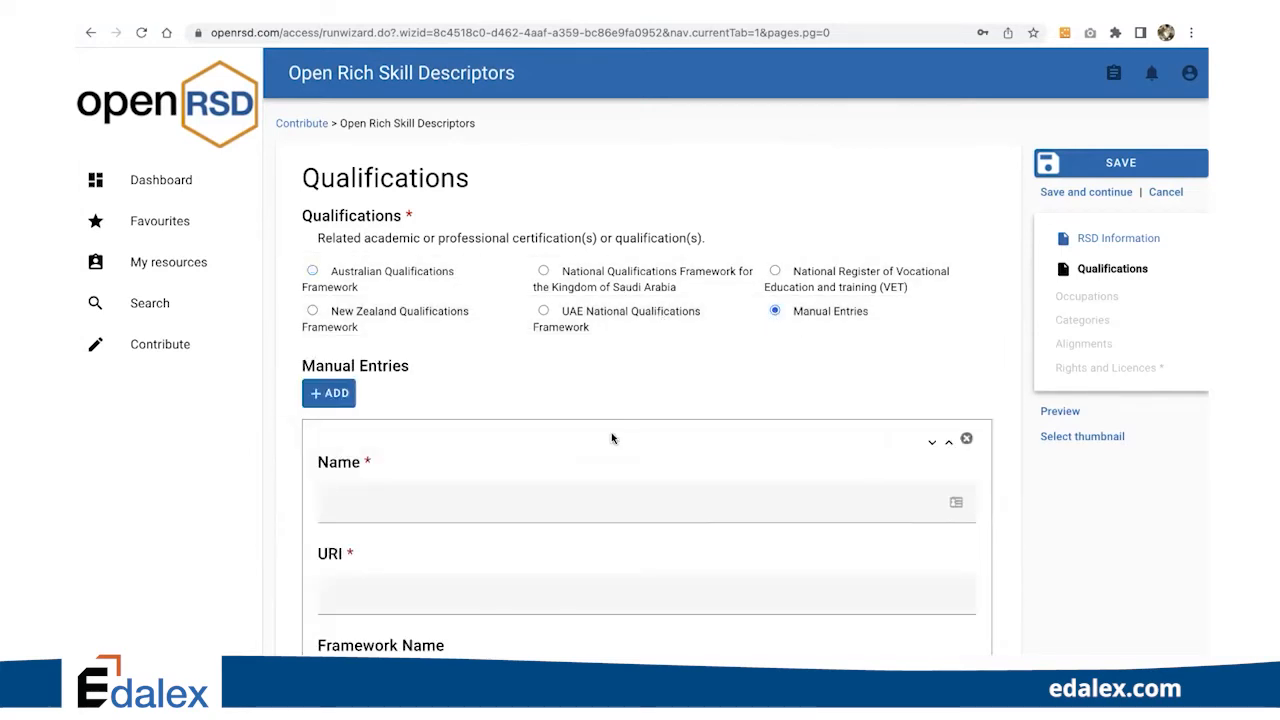
scroll(611, 432, down, 2)
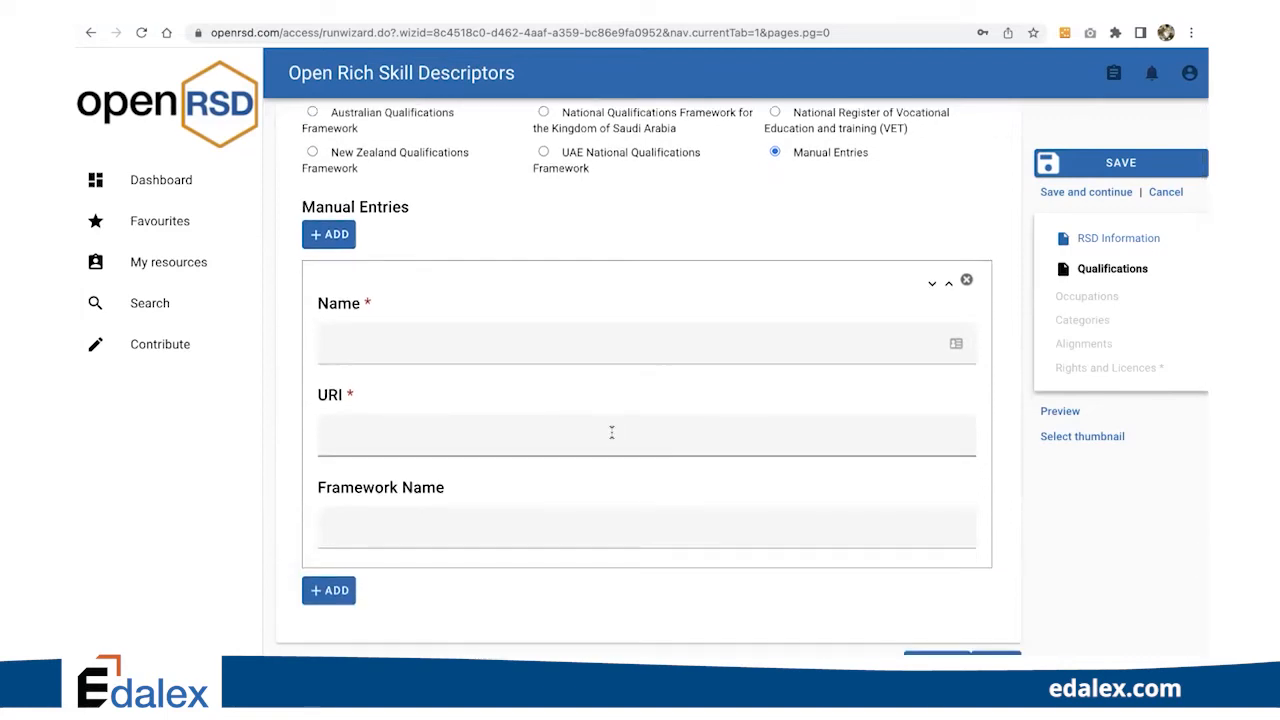
click(318, 592)
scroll(318, 594, down, 4)
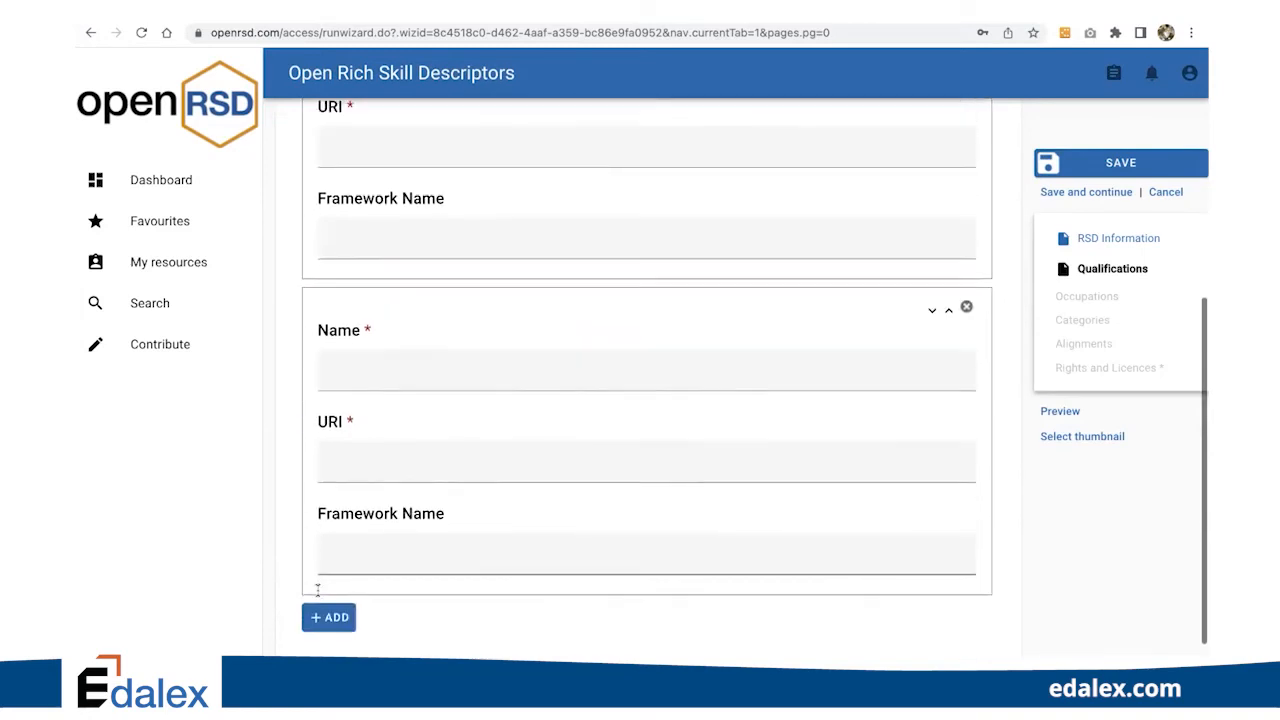
click(323, 564)
scroll(323, 564, down, 4)
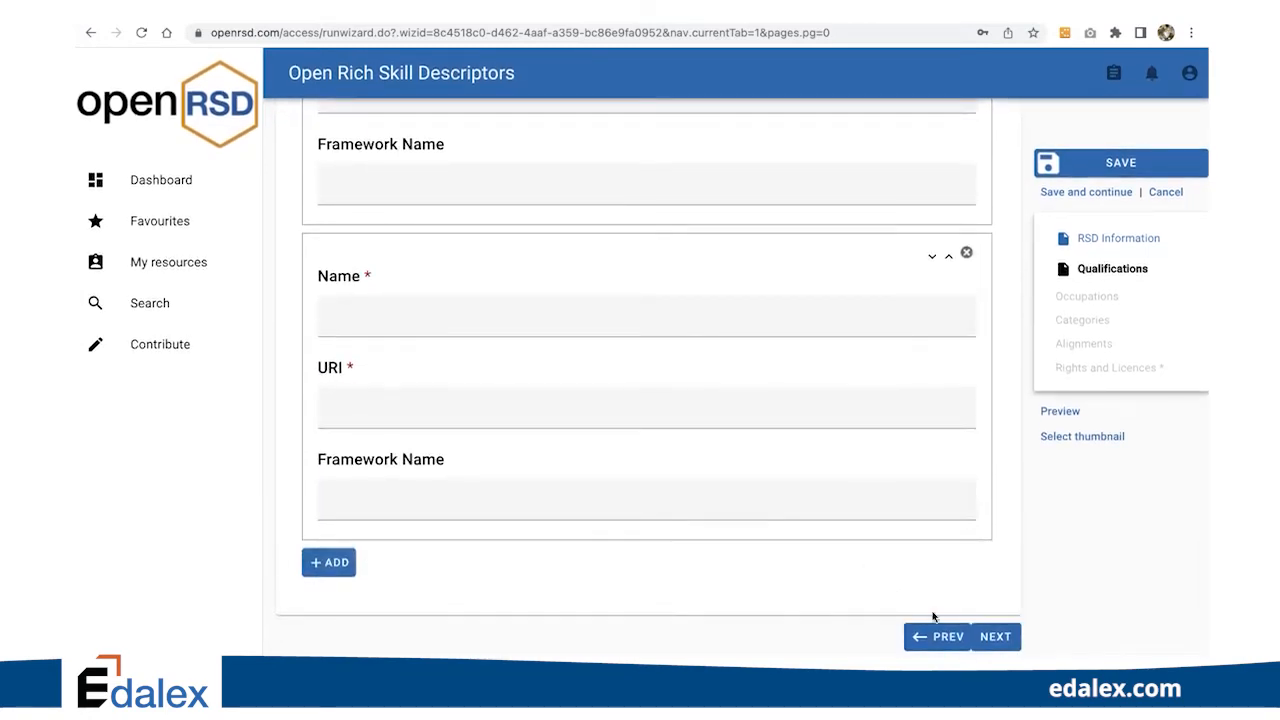
click(995, 637)
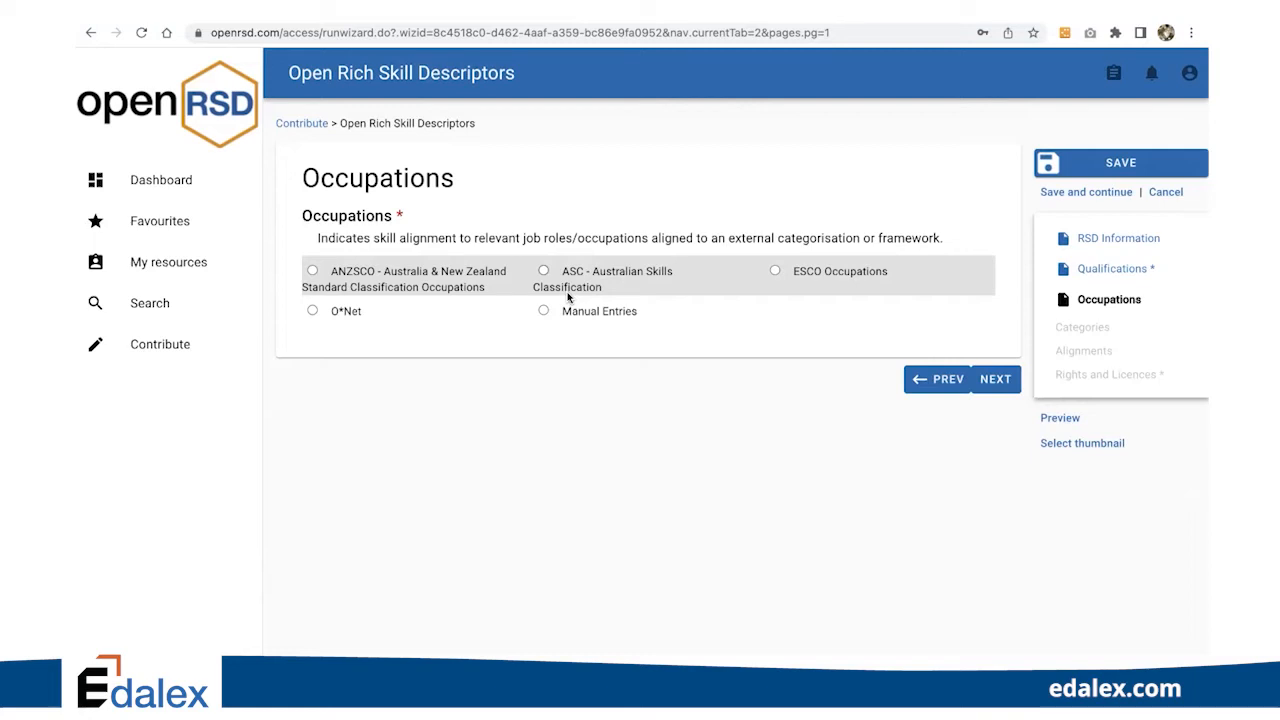
Choose the ANZSCO classification and add the occupations "Architectural, Building and Surveying Technicians nec", Armoured Car Escort, Art Teacher (Private Tuition) and Automobile Drivers nec
click(313, 271)
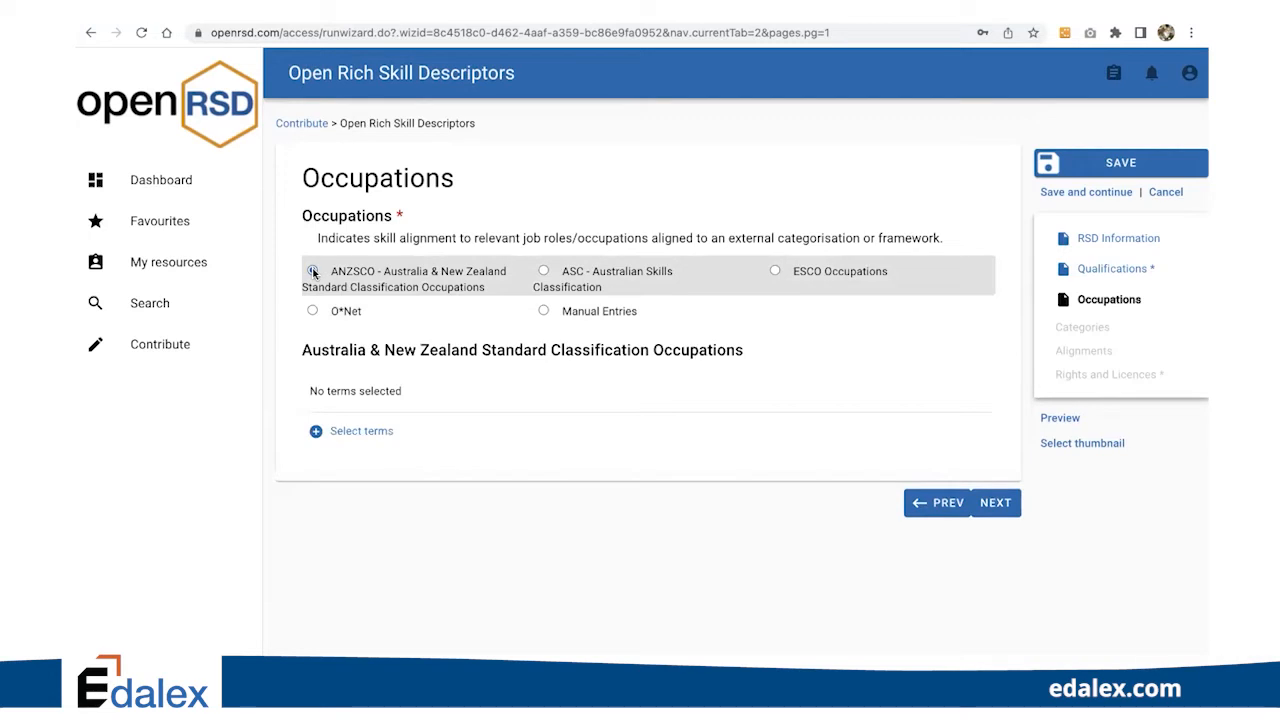
click(350, 433)
scroll(270, 318, down, 8)
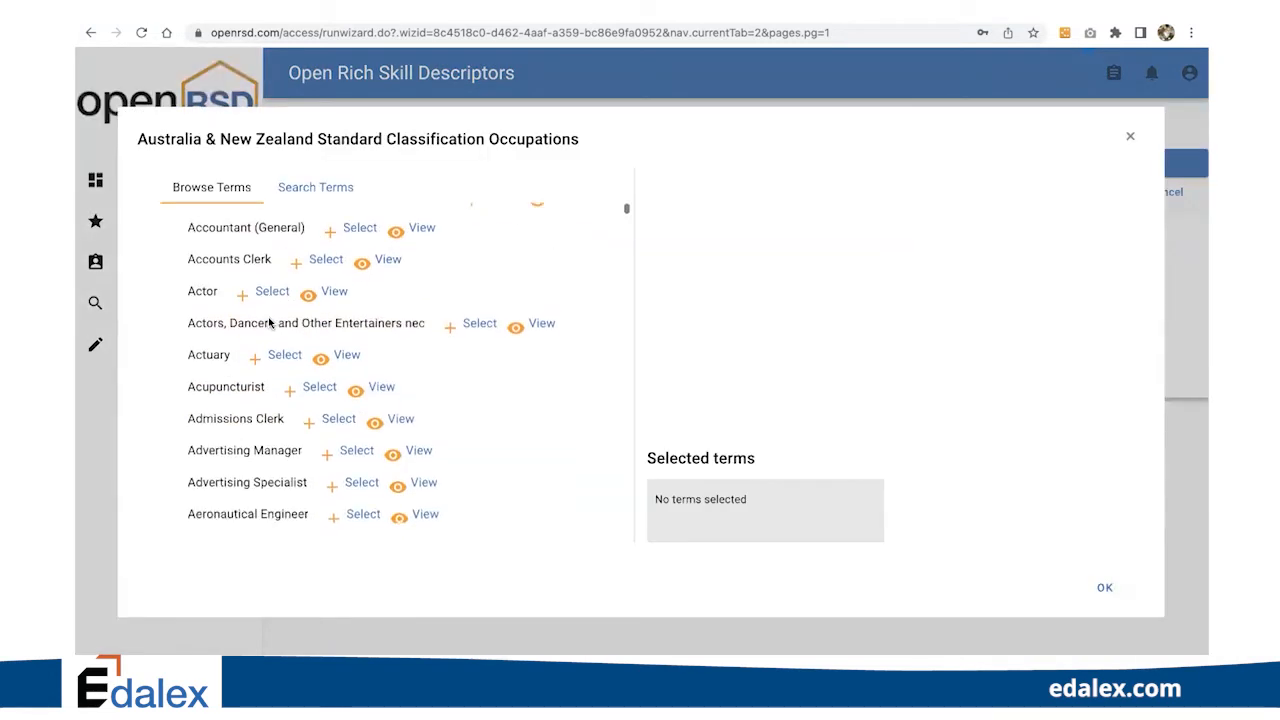
scroll(268, 316, down, 8)
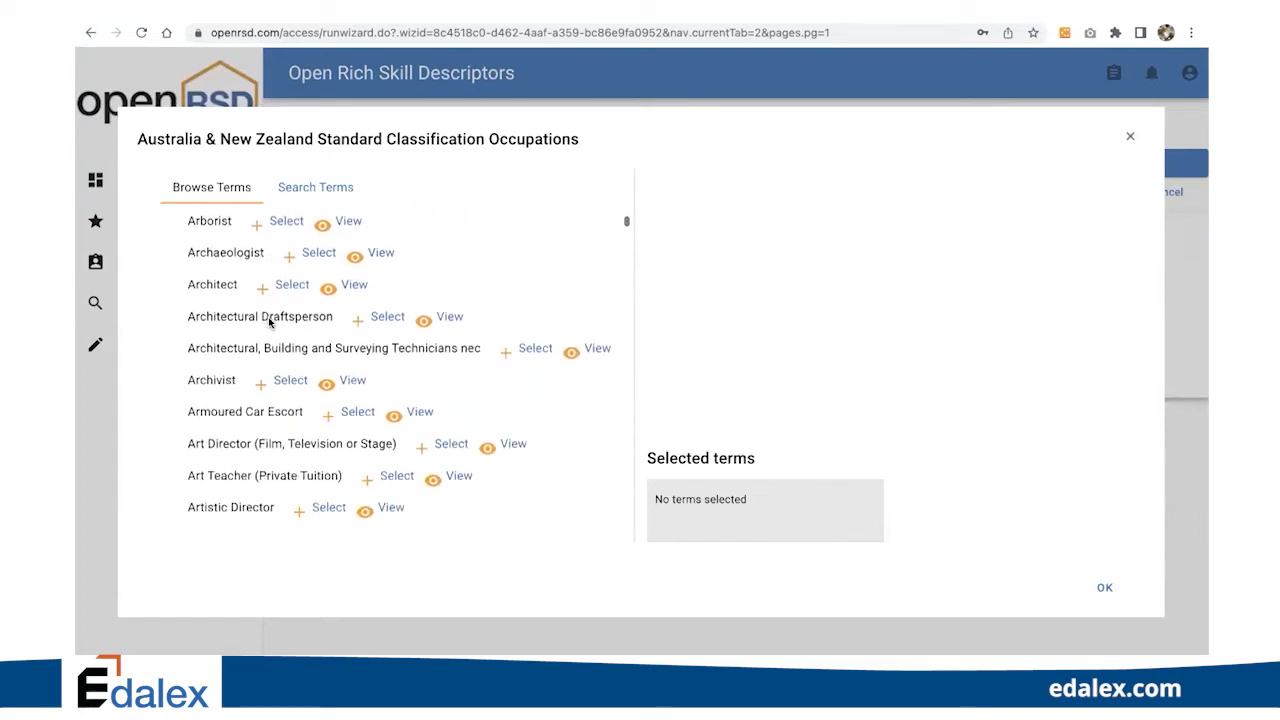
click(533, 336)
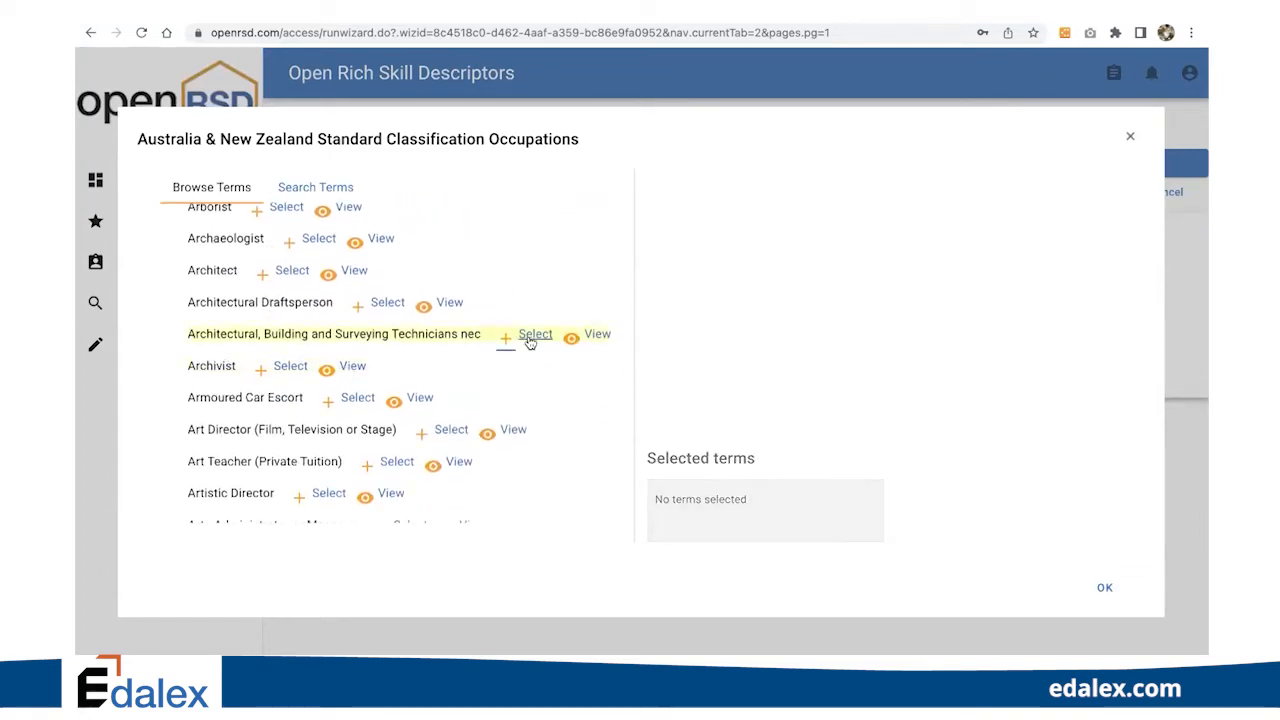
click(396, 466)
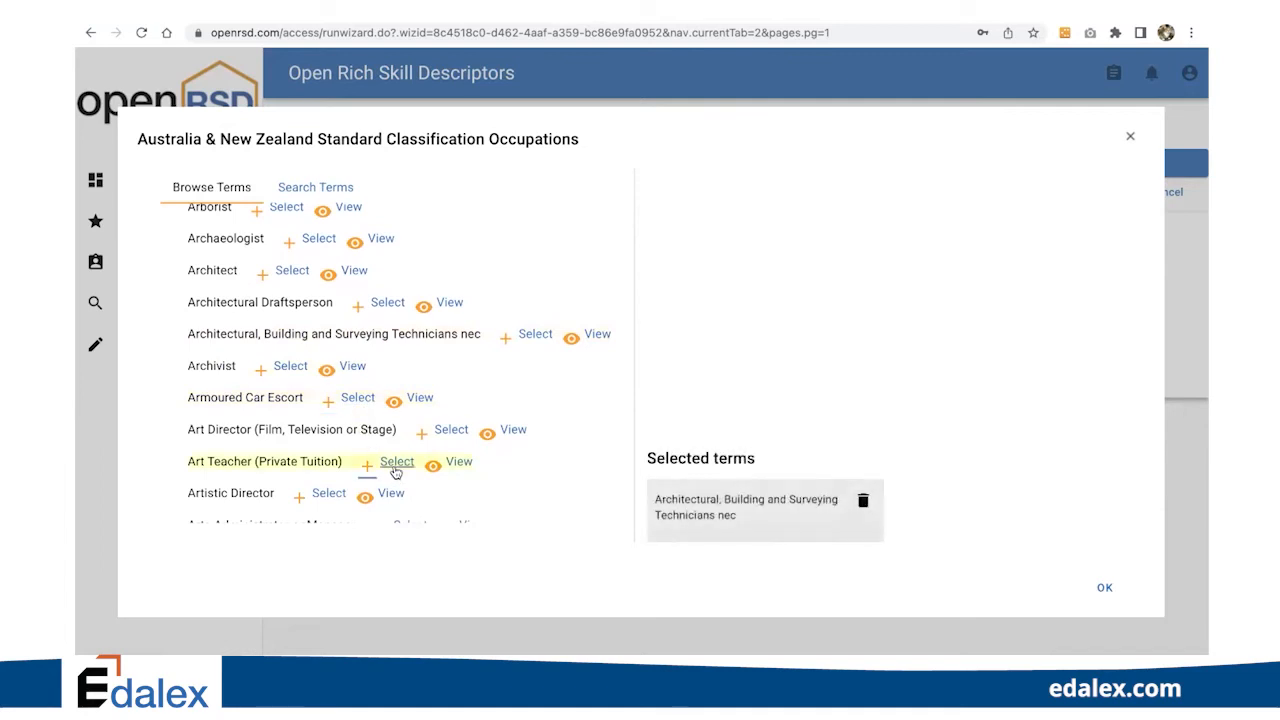
scroll(308, 492, down, 5)
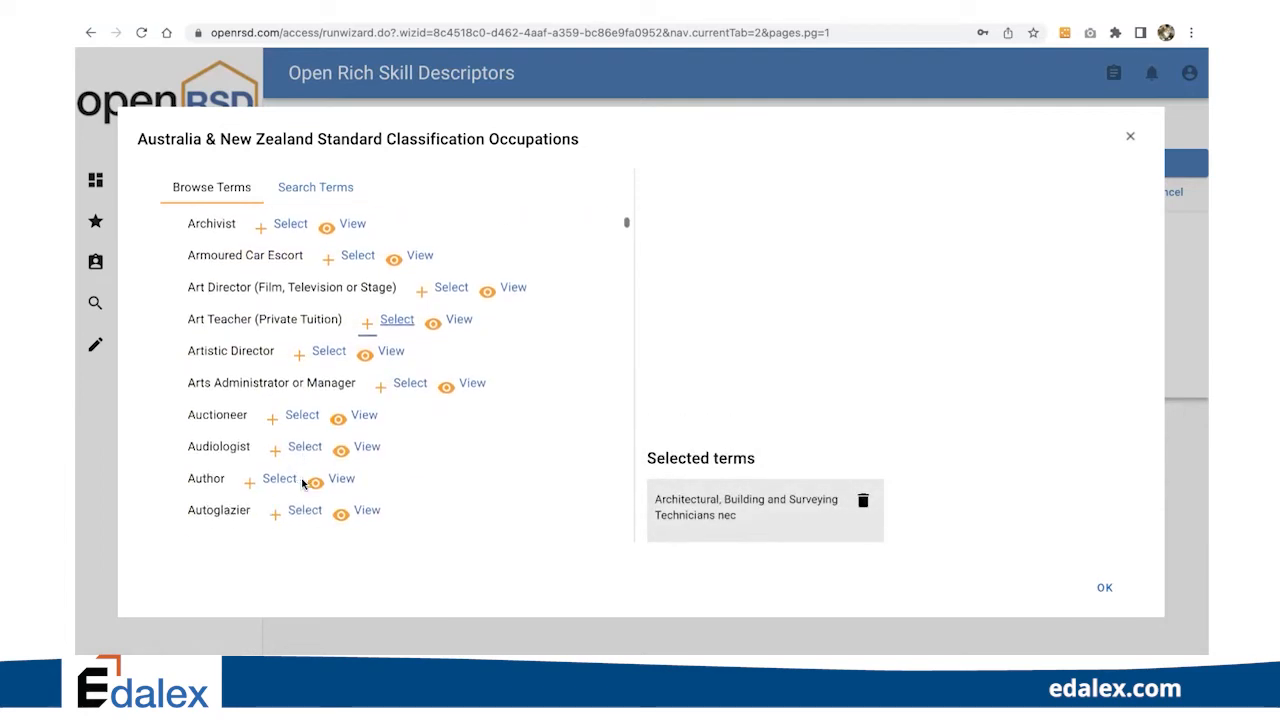
click(360, 481)
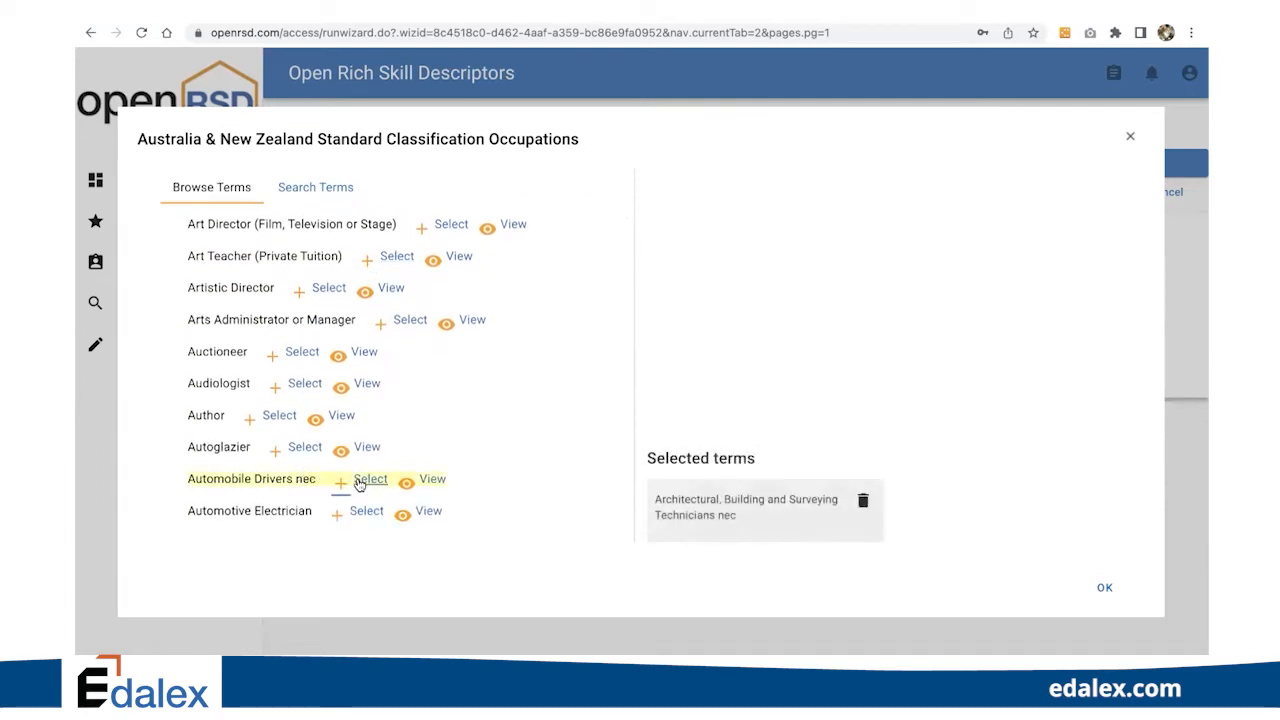
click(1104, 590)
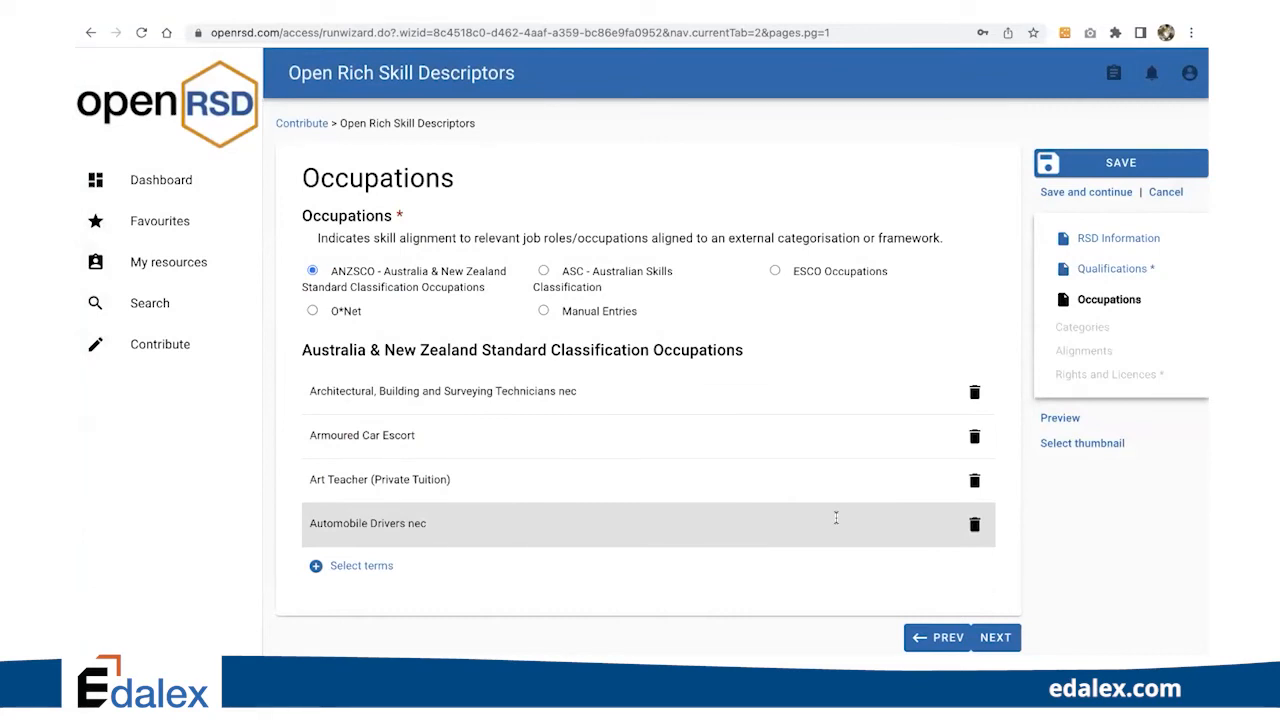
Remove Art Teacher (Private Tuition) from the selected ANZSCO occupations
click(974, 480)
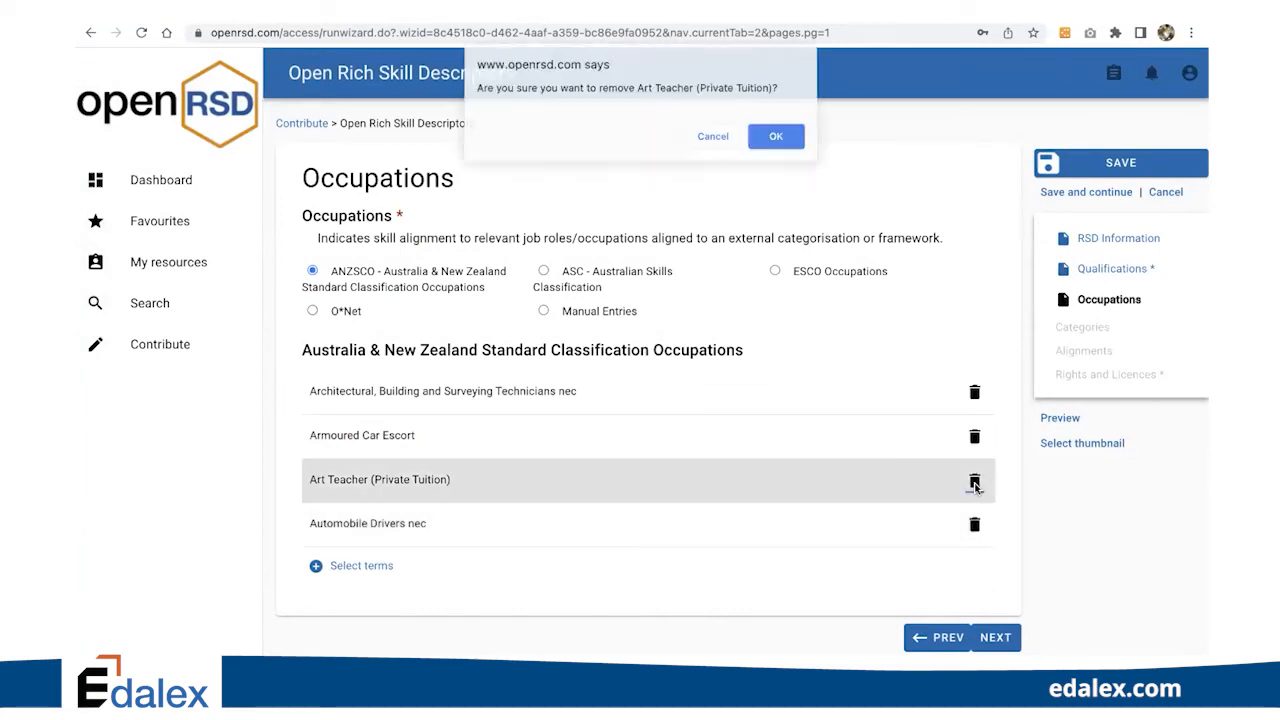
click(777, 146)
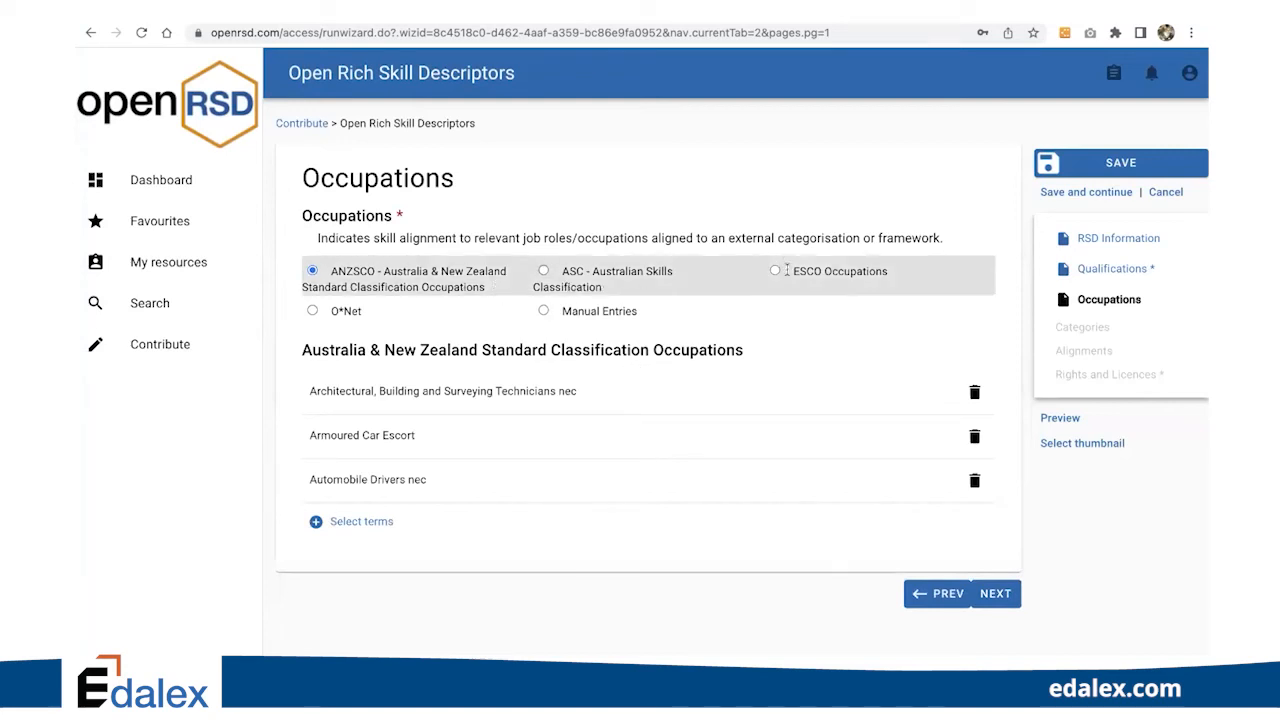
Switch the occupations to Manual Entries with additional blank entries, and continue to the Categories page
click(543, 311)
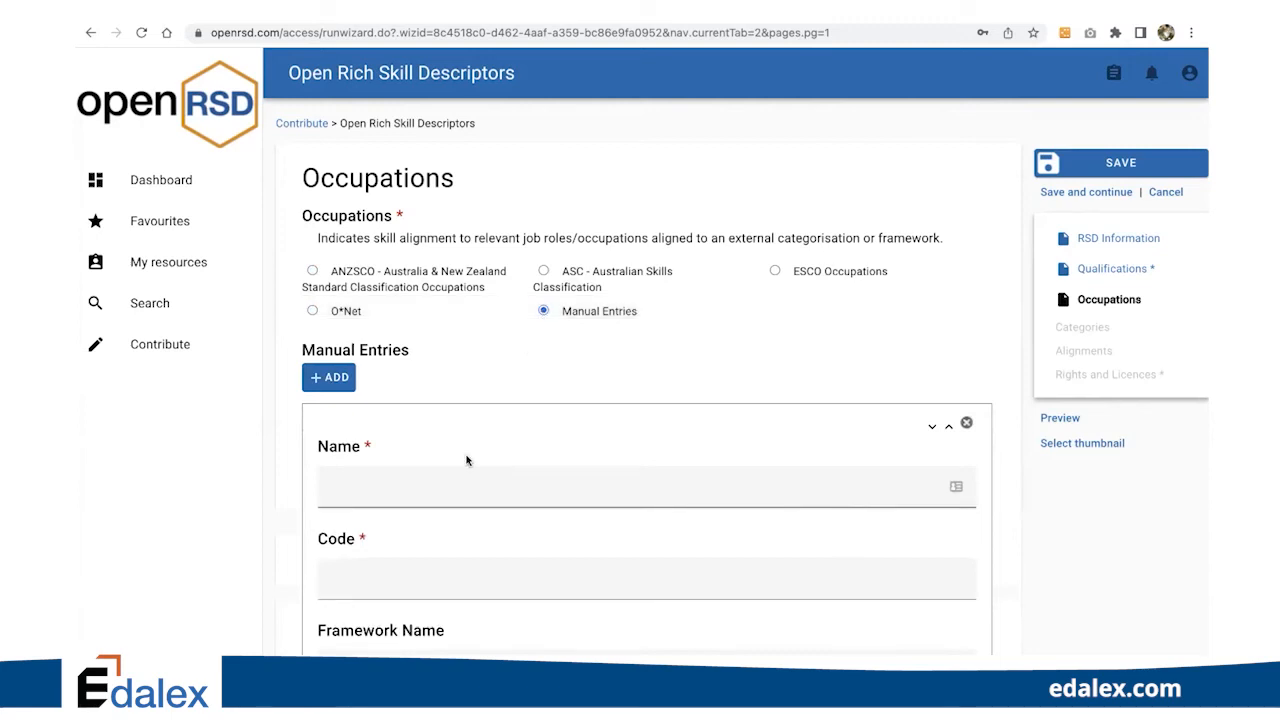
scroll(466, 460, down, 3)
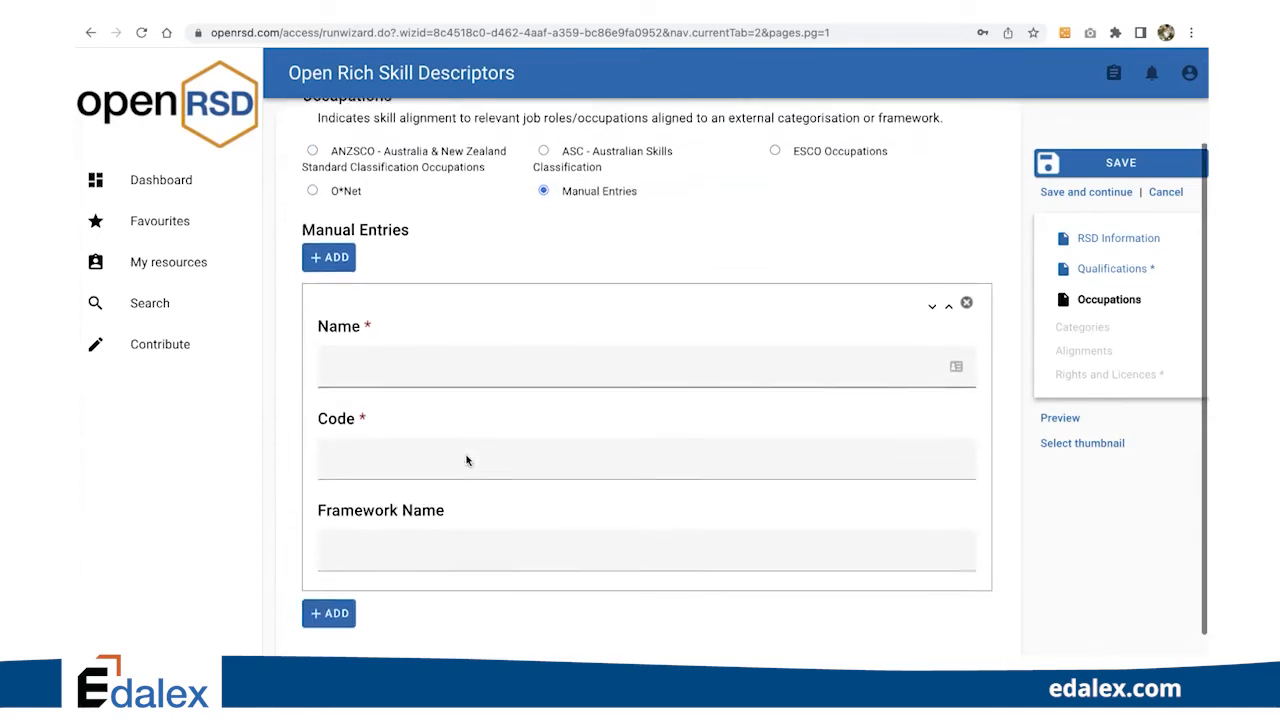
click(315, 591)
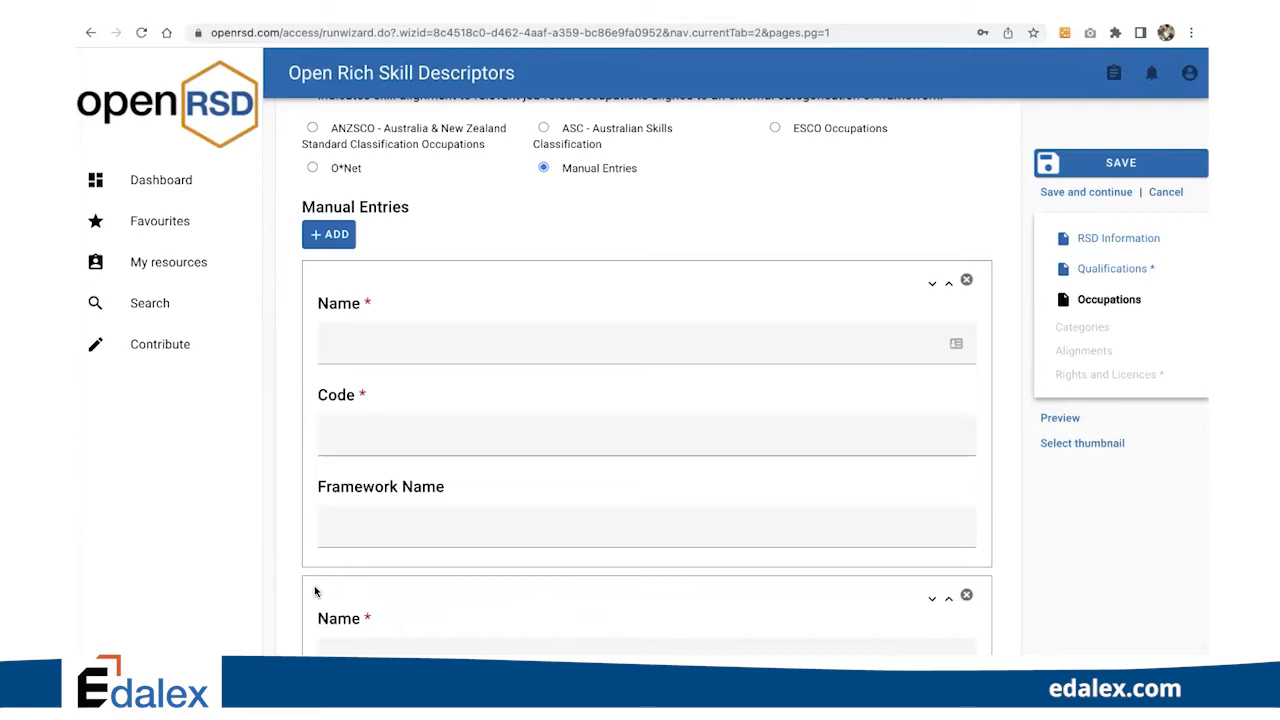
scroll(315, 592, down, 1)
scroll(315, 591, down, 5)
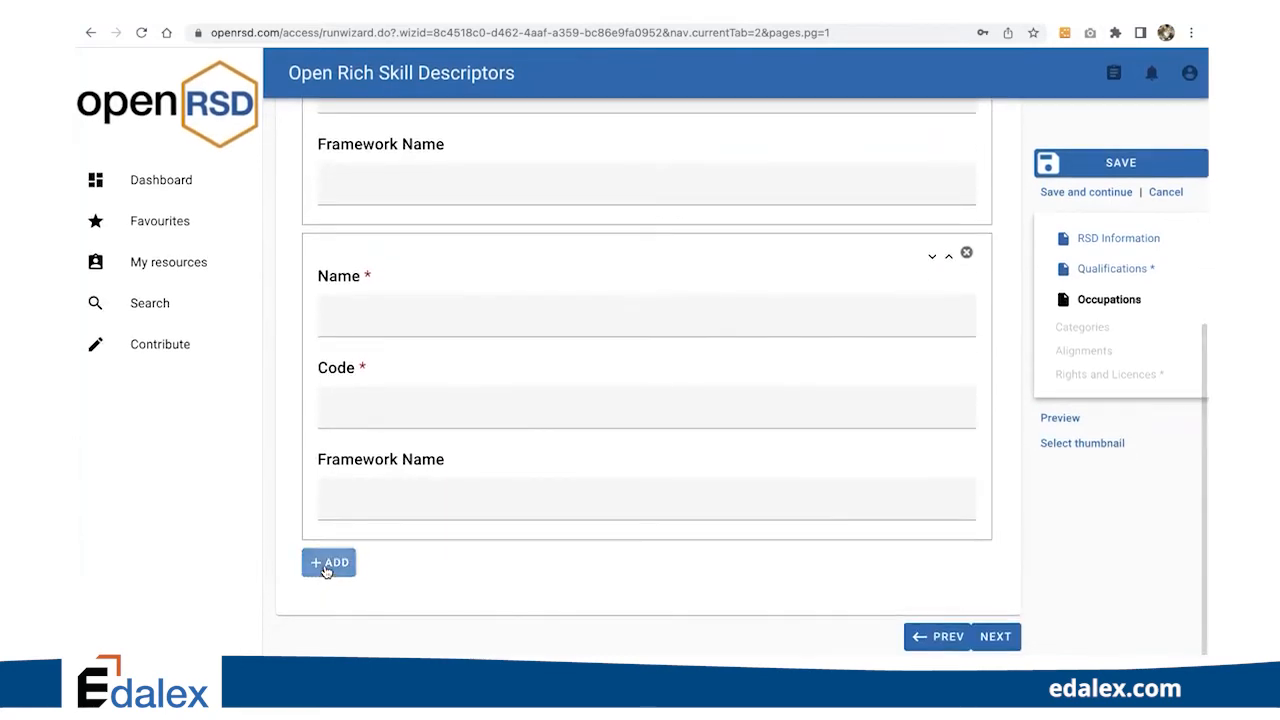
click(329, 561)
scroll(324, 571, down, 6)
click(995, 636)
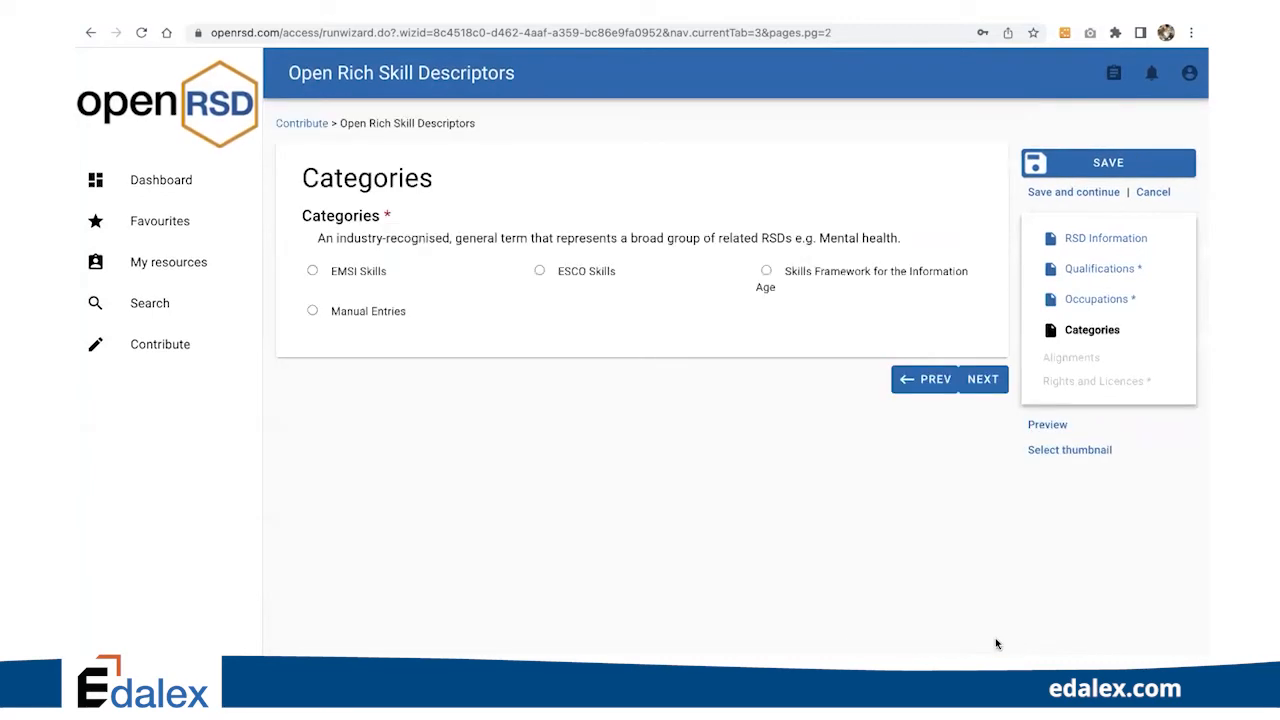
Set the categories source to Manual Entries and add another blank category entry below the first
click(312, 270)
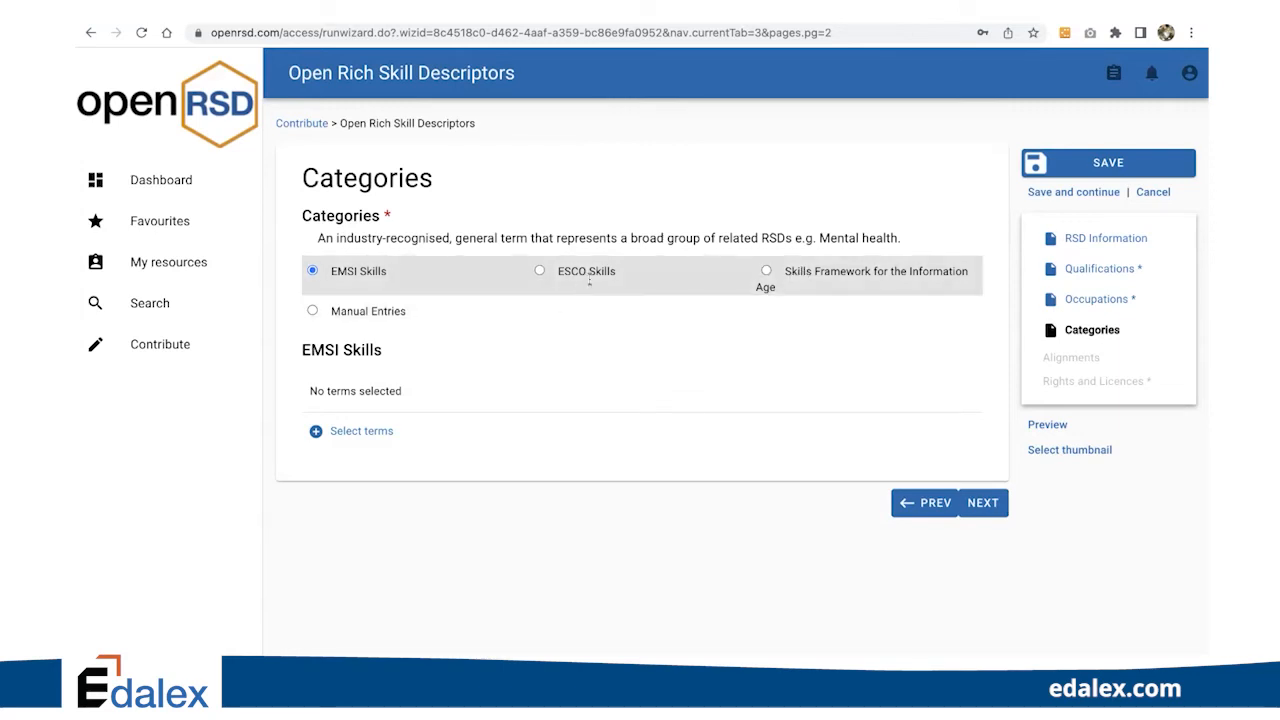
click(313, 311)
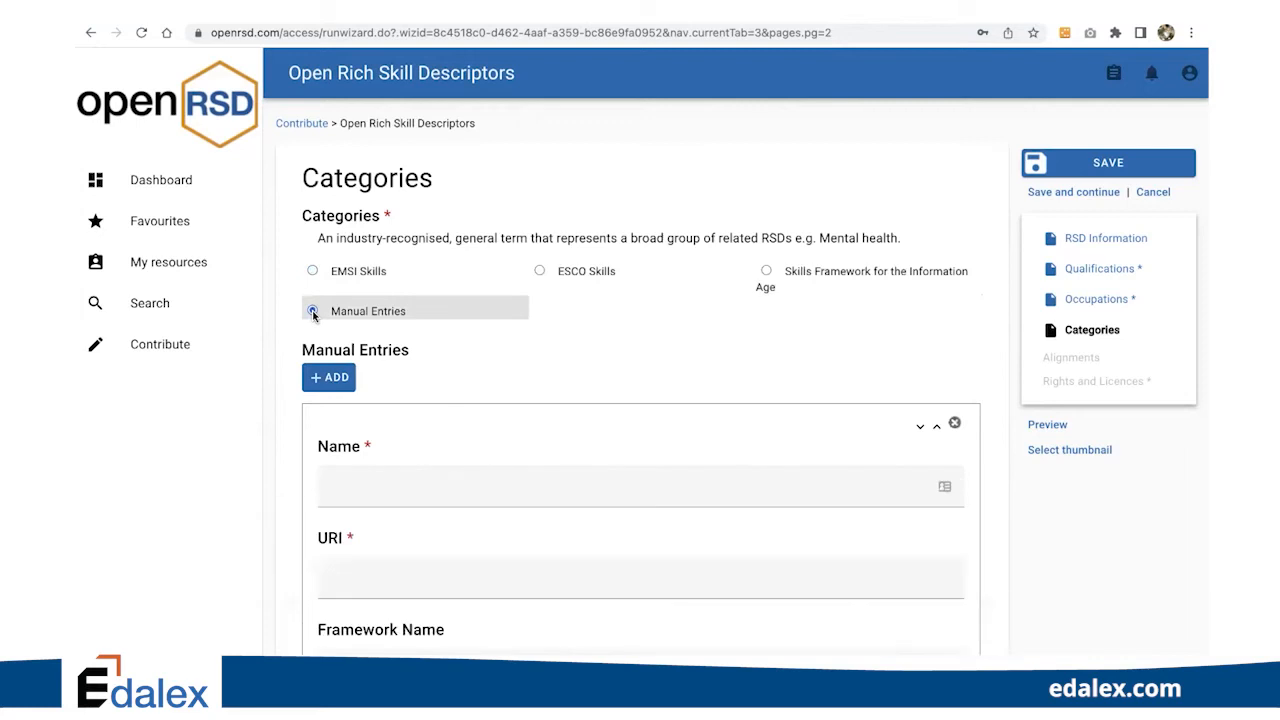
scroll(381, 444, down, 1)
scroll(381, 444, down, 2)
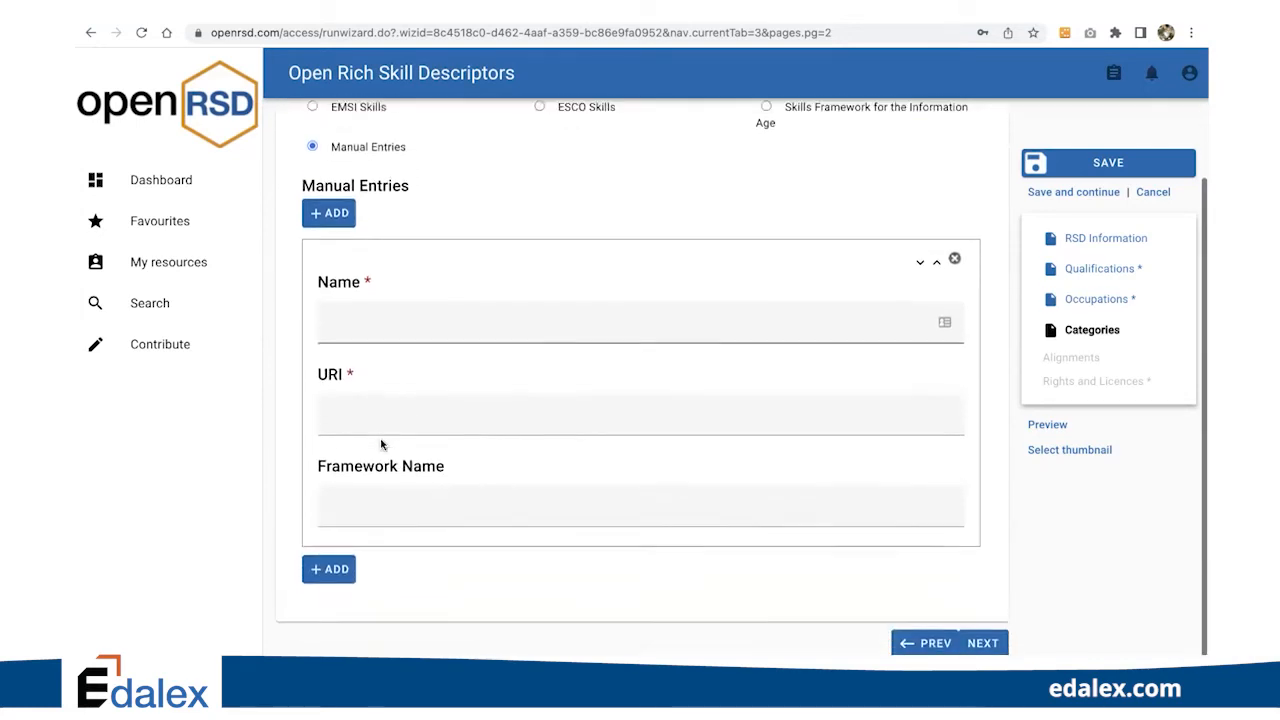
click(325, 563)
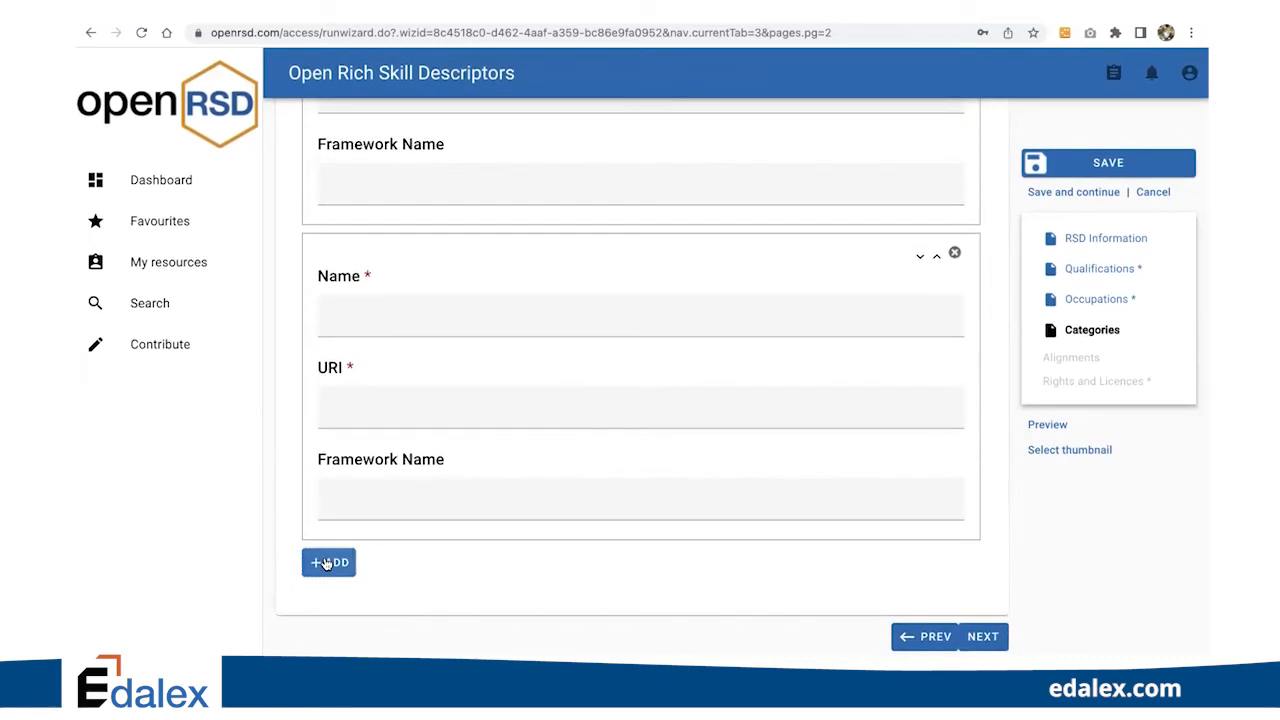
scroll(417, 400, up, 5)
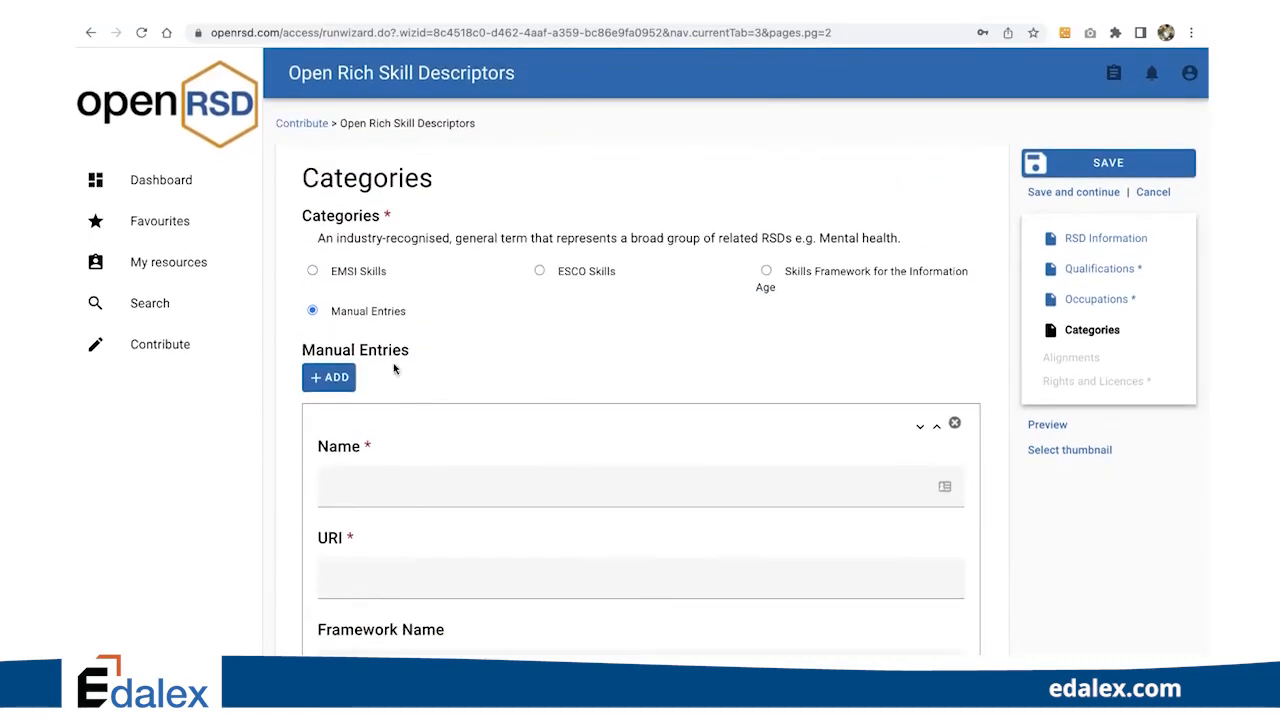
View the EMSI Skills, ESCO Skills and Skills Framework for the Information Age category options, and return to Manual Entries
click(312, 271)
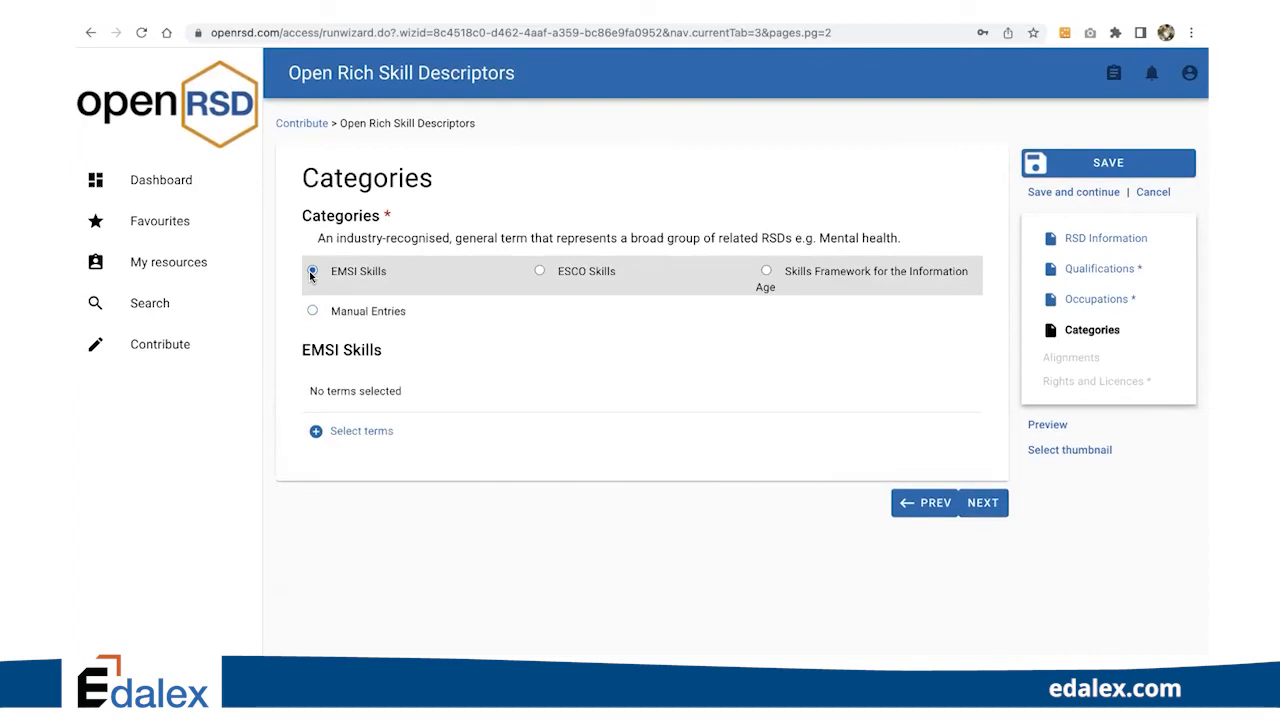
click(539, 271)
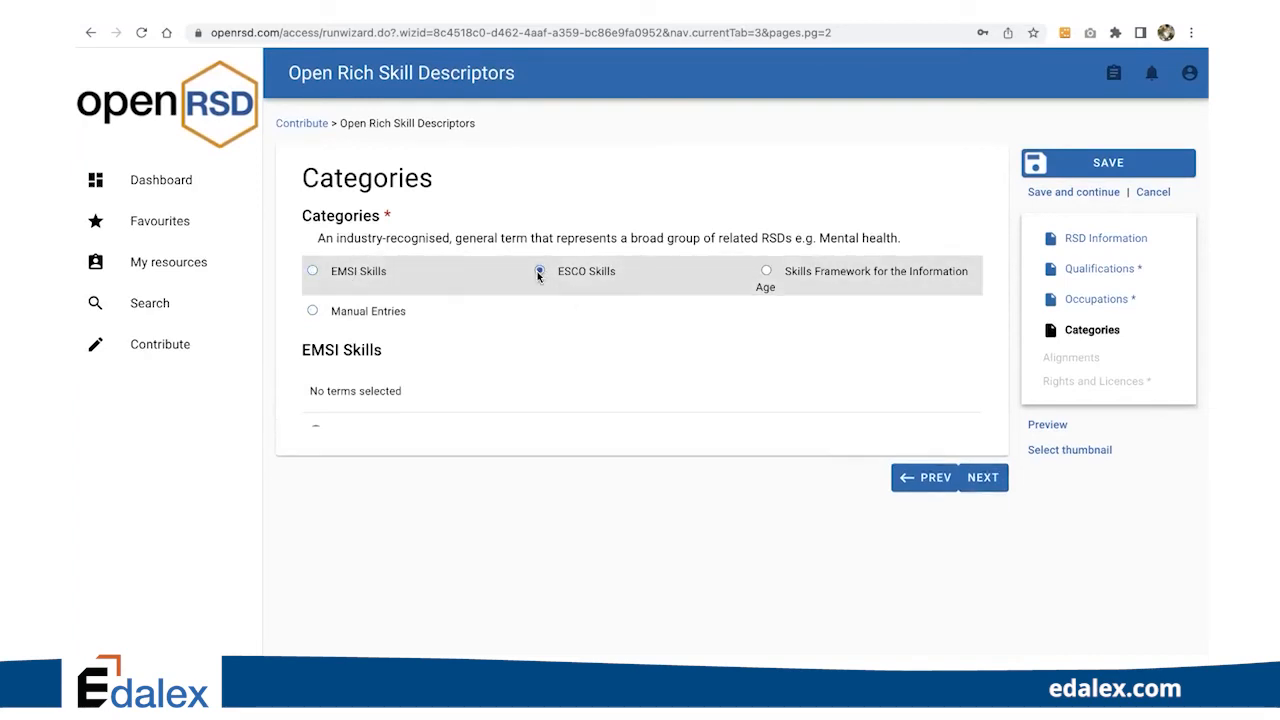
click(766, 271)
click(312, 312)
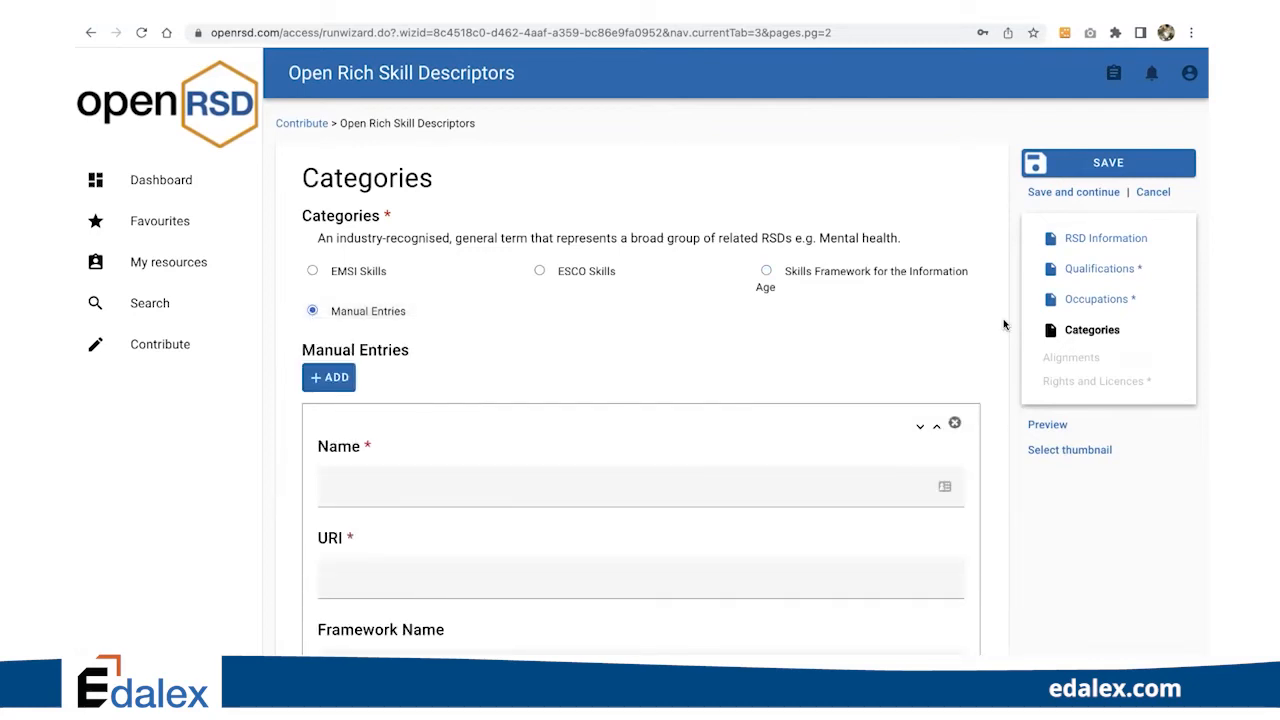
scroll(897, 544, down, 5)
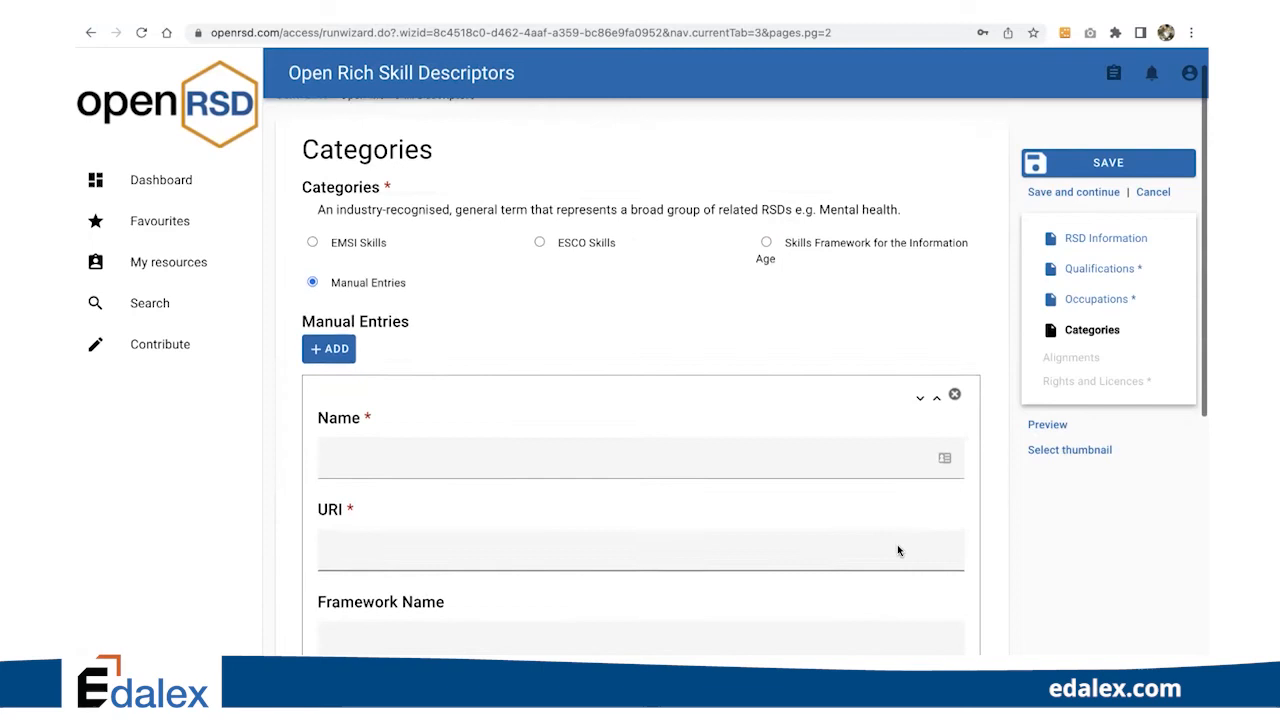
Return to the Occupations page and switch the occupations source from Manual Entries to ANZSCO
click(980, 637)
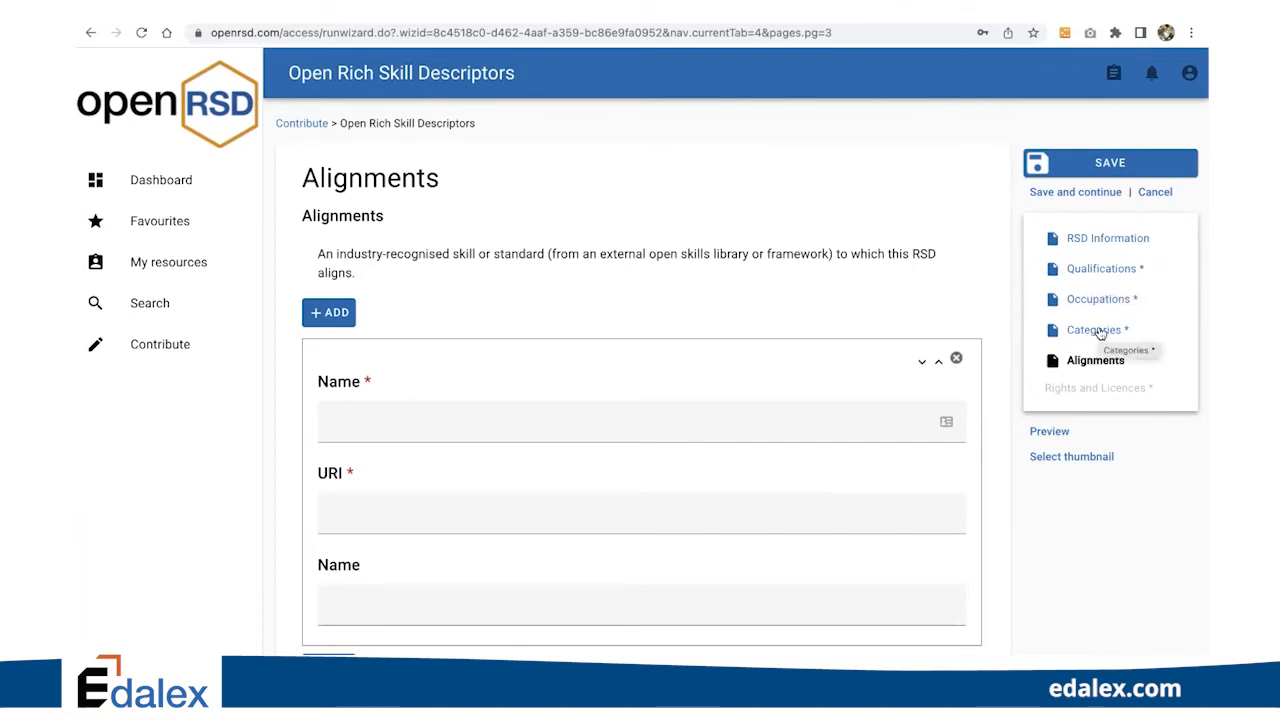
click(1097, 301)
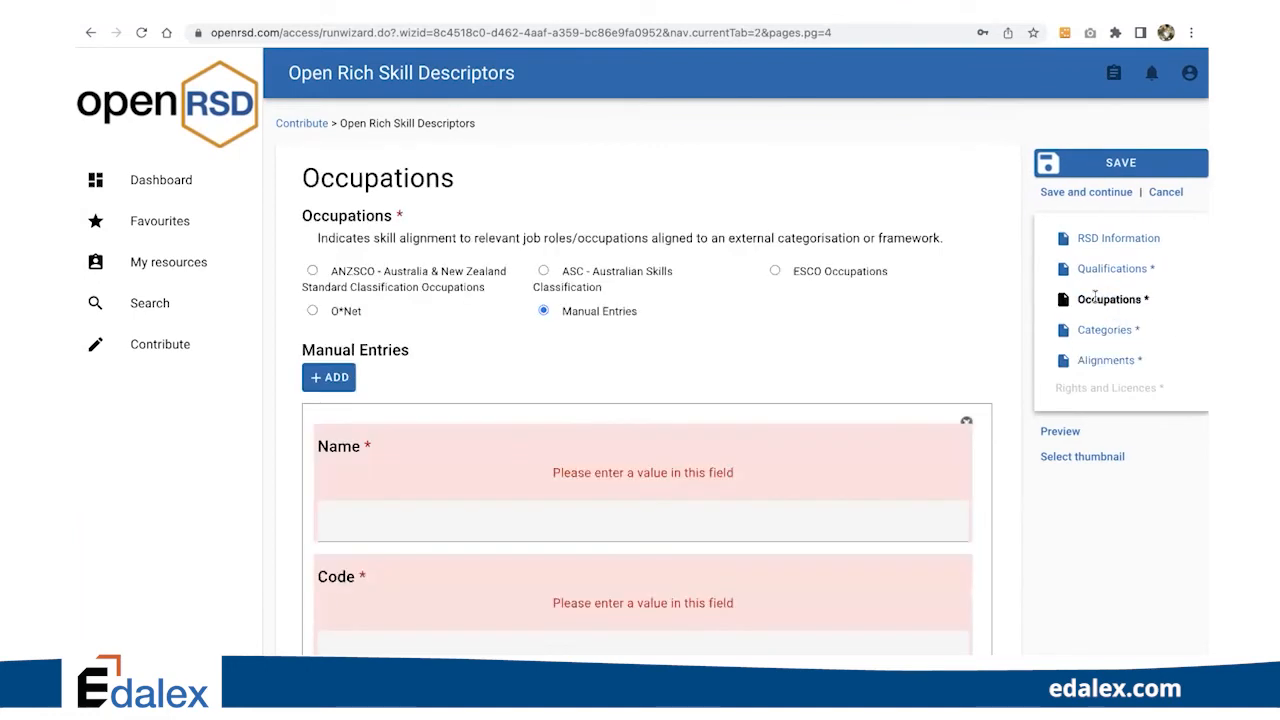
scroll(817, 375, down, 4)
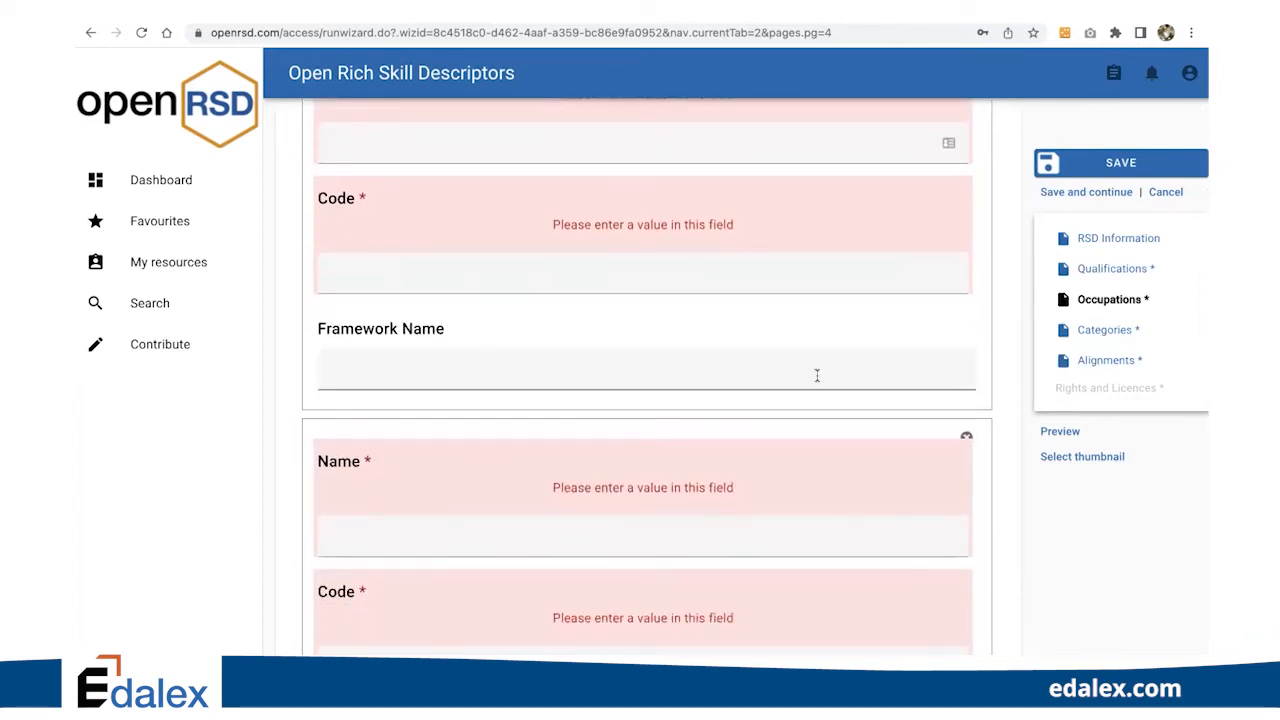
click(777, 279)
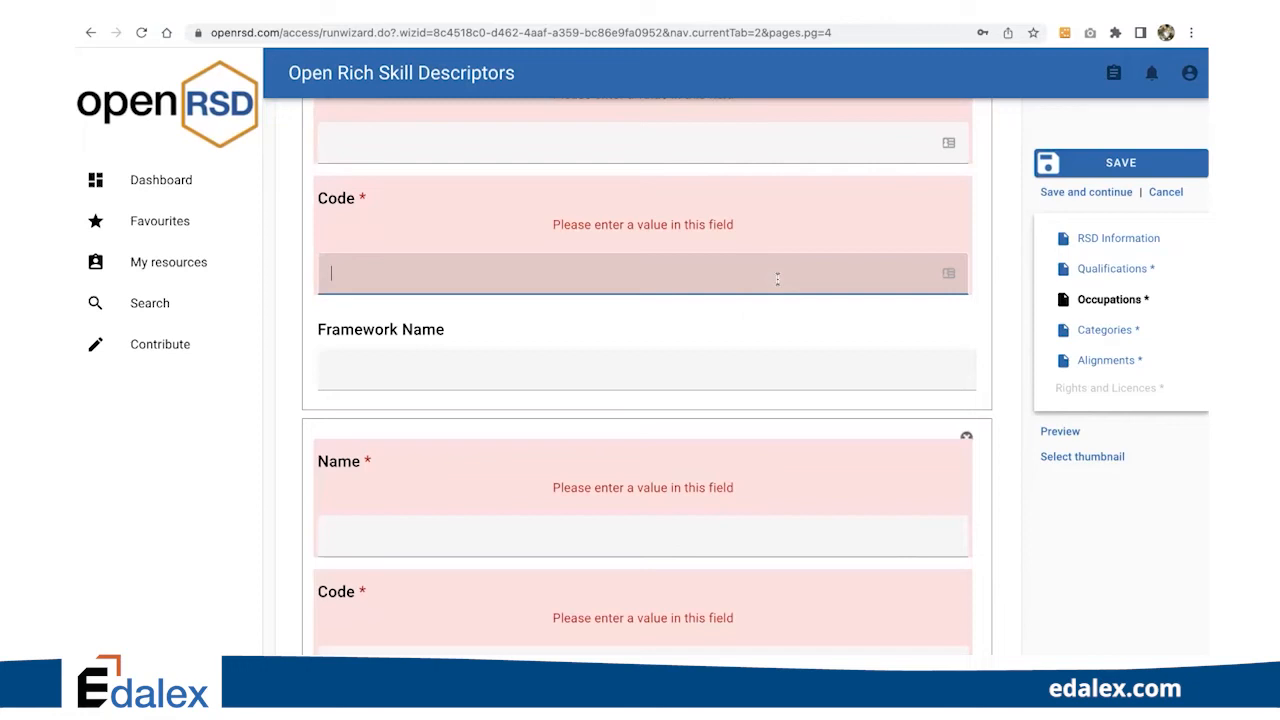
scroll(777, 279, up, 3)
scroll(777, 284, up, 1)
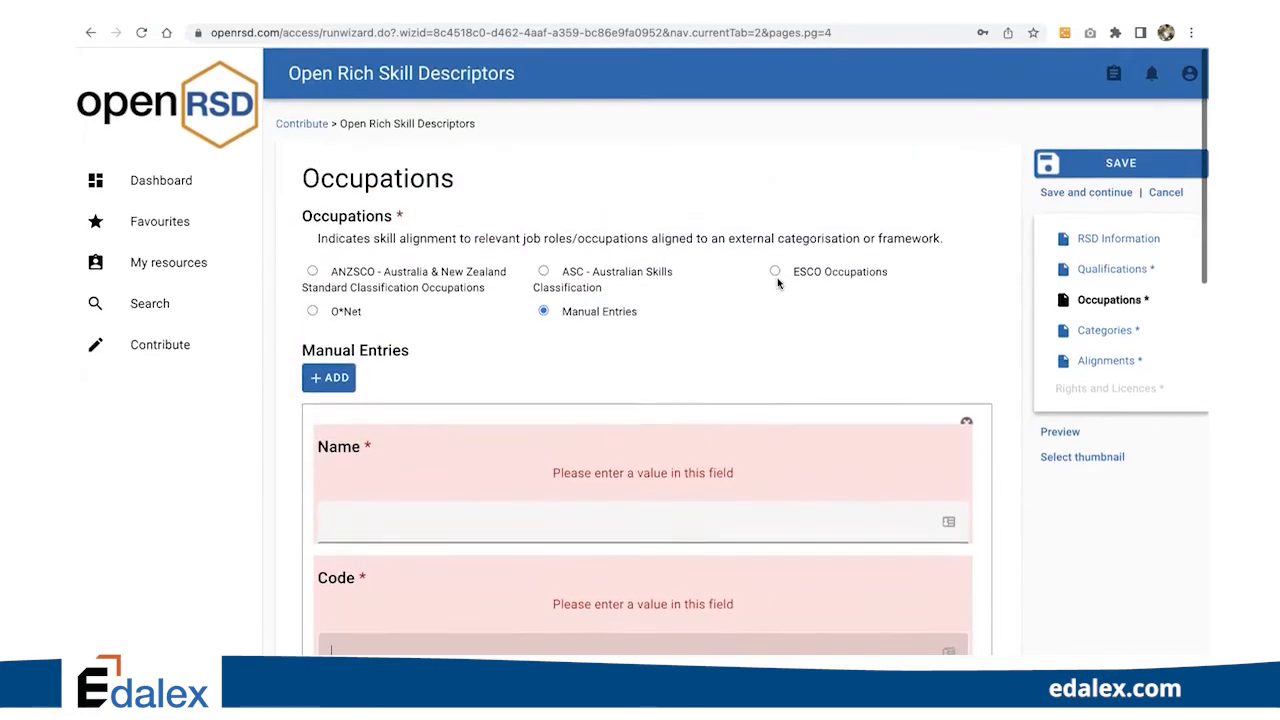
click(312, 271)
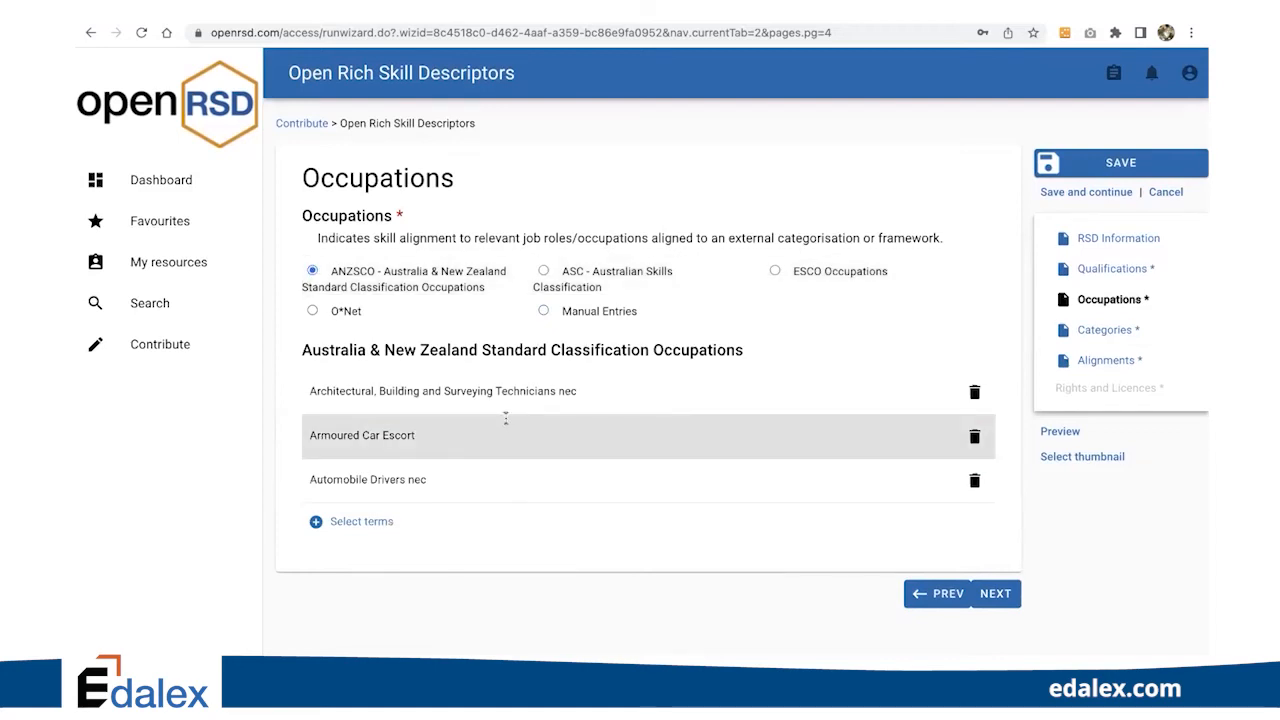
click(995, 596)
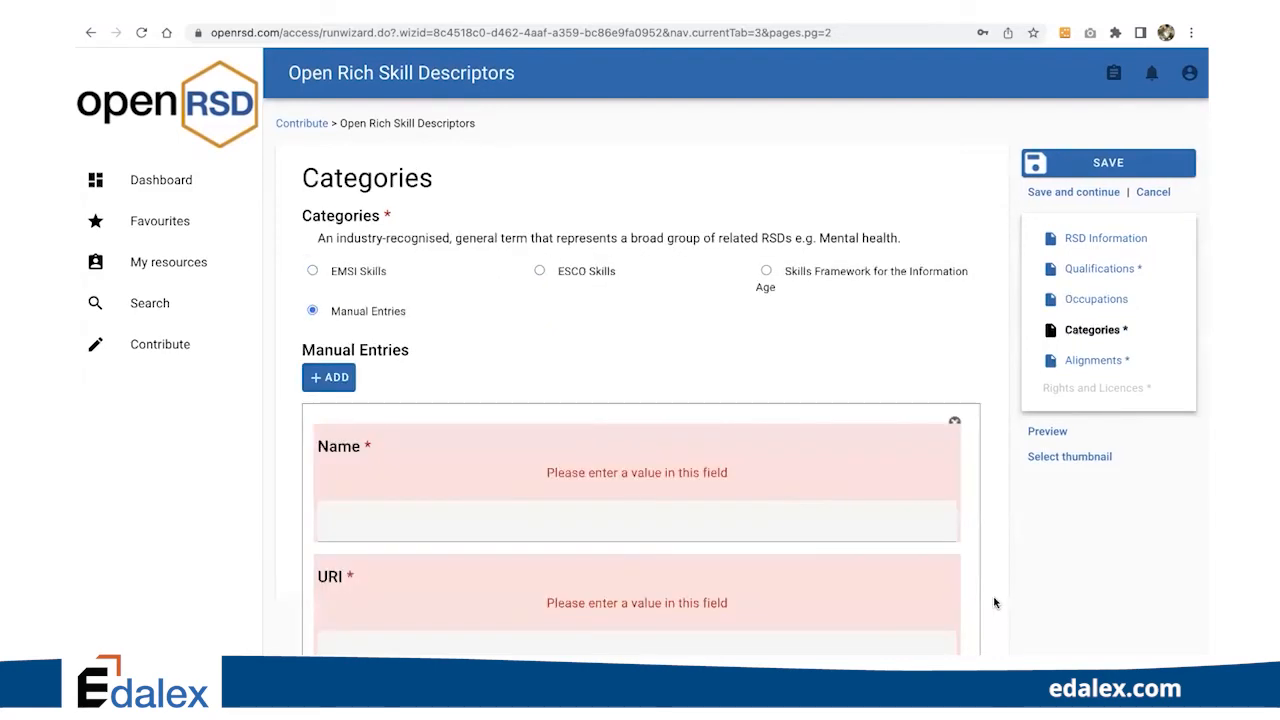
click(330, 311)
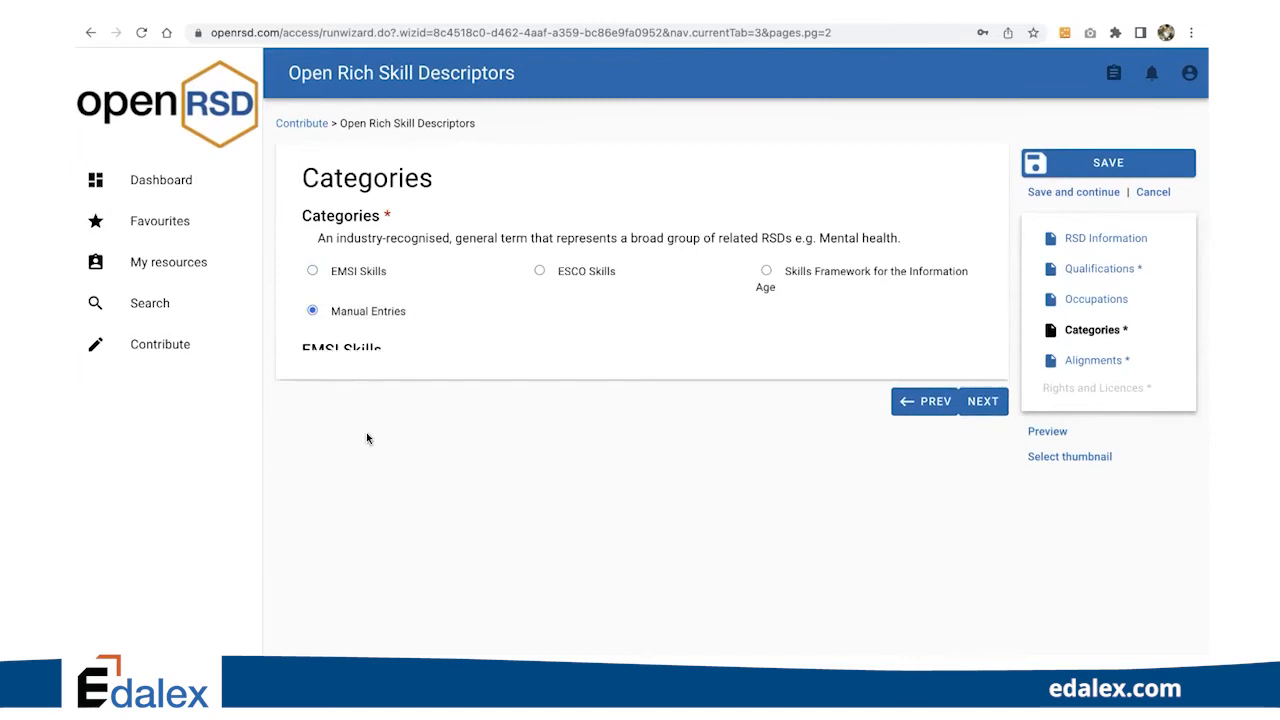
click(390, 462)
text(skill)
scroll(373, 387, down, 3)
click(373, 387)
text(www.metadata.com)
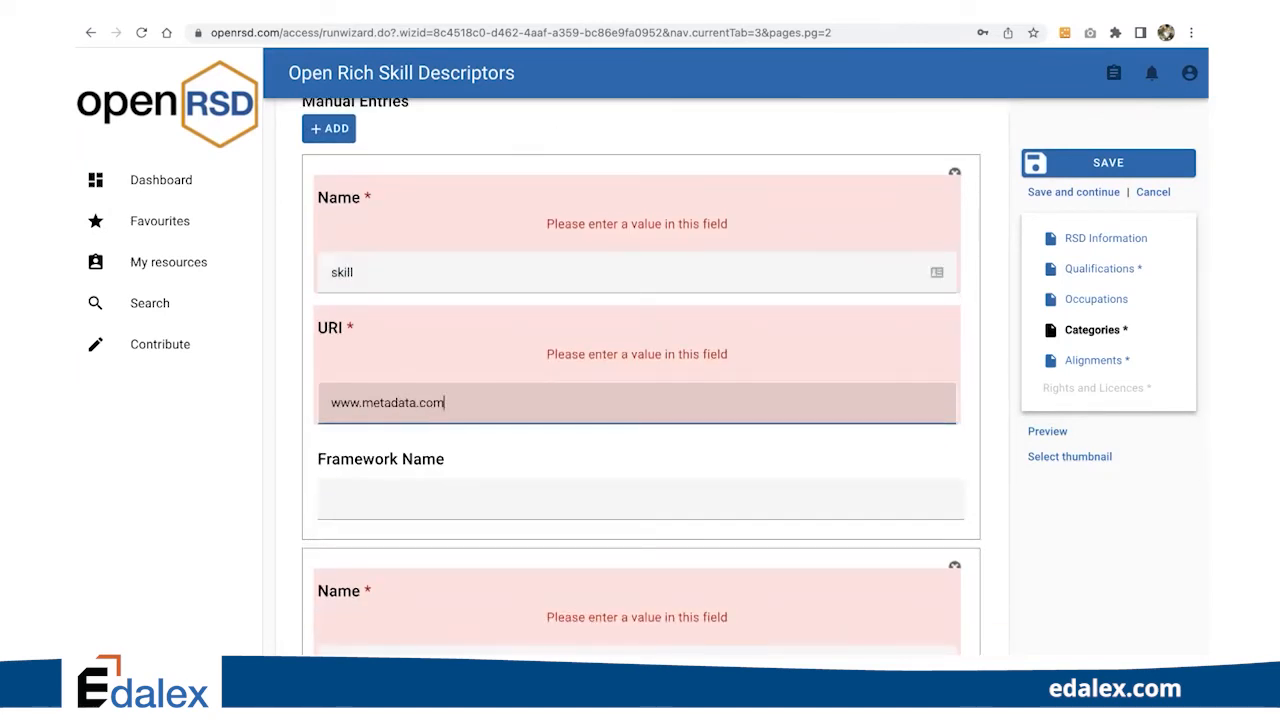
click(371, 494)
text(Framework)
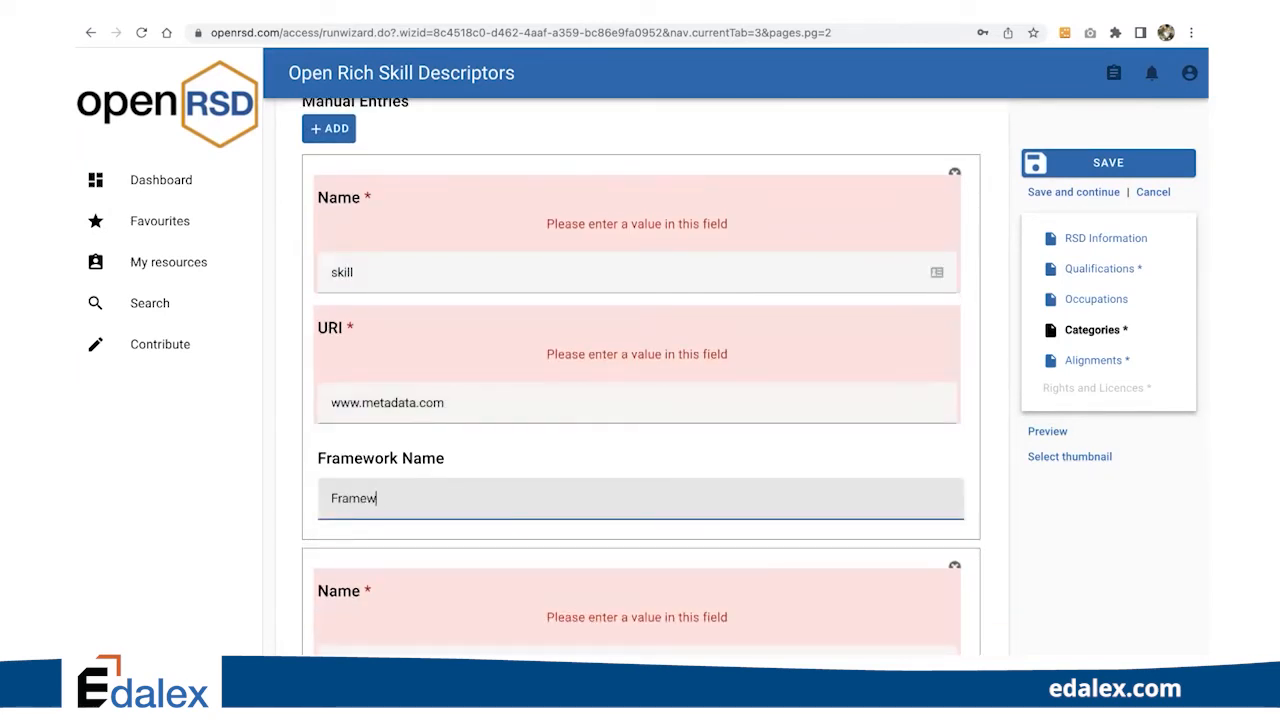
Remove the second, blank manual category entry
scroll(714, 431, down, 2)
key(Tab)
click(954, 356)
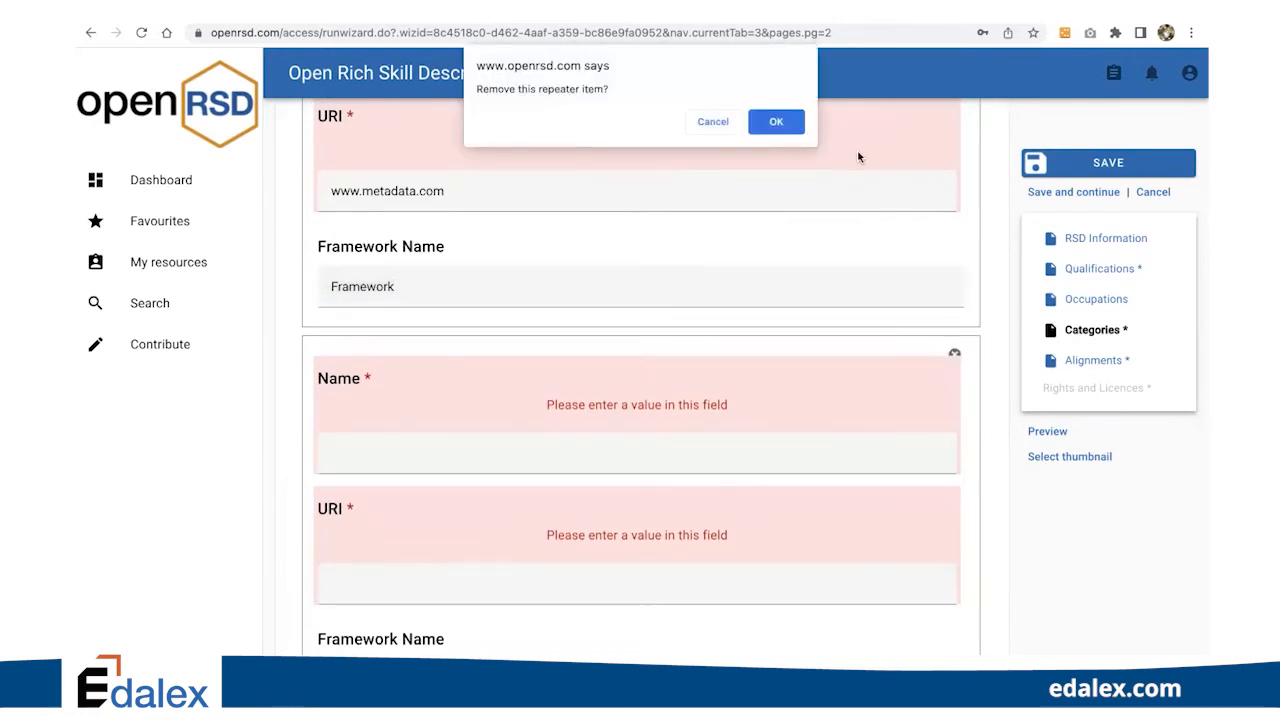
click(771, 120)
click(1095, 360)
click(515, 468)
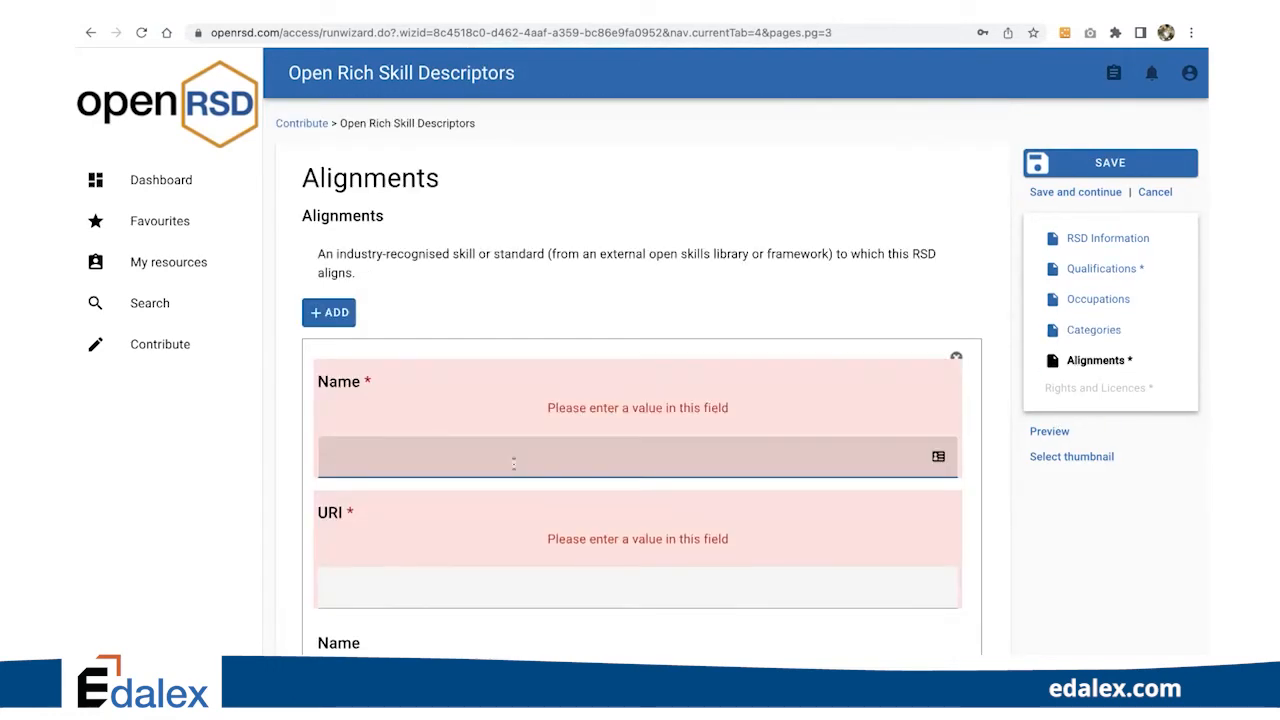
scroll(514, 460, down, 1)
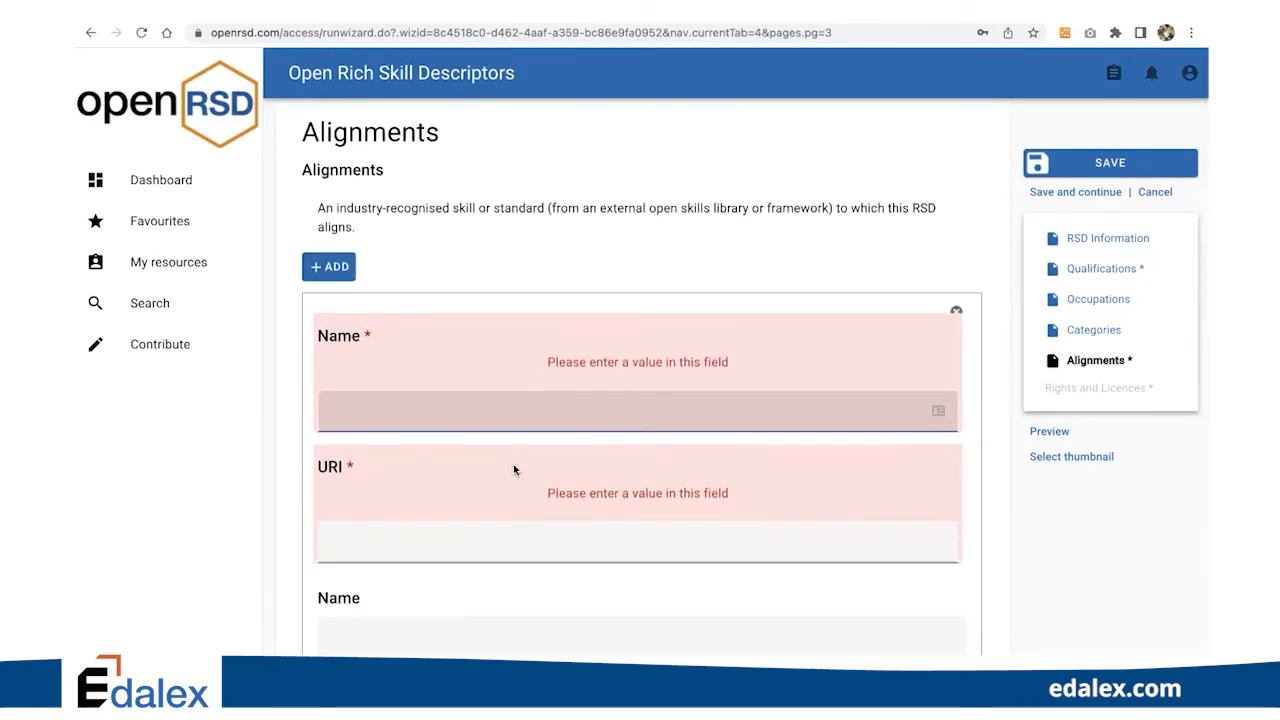
text(Teamwork industry)
click(488, 550)
text(www.teamwork.com)
click(457, 640)
text(Teamw)
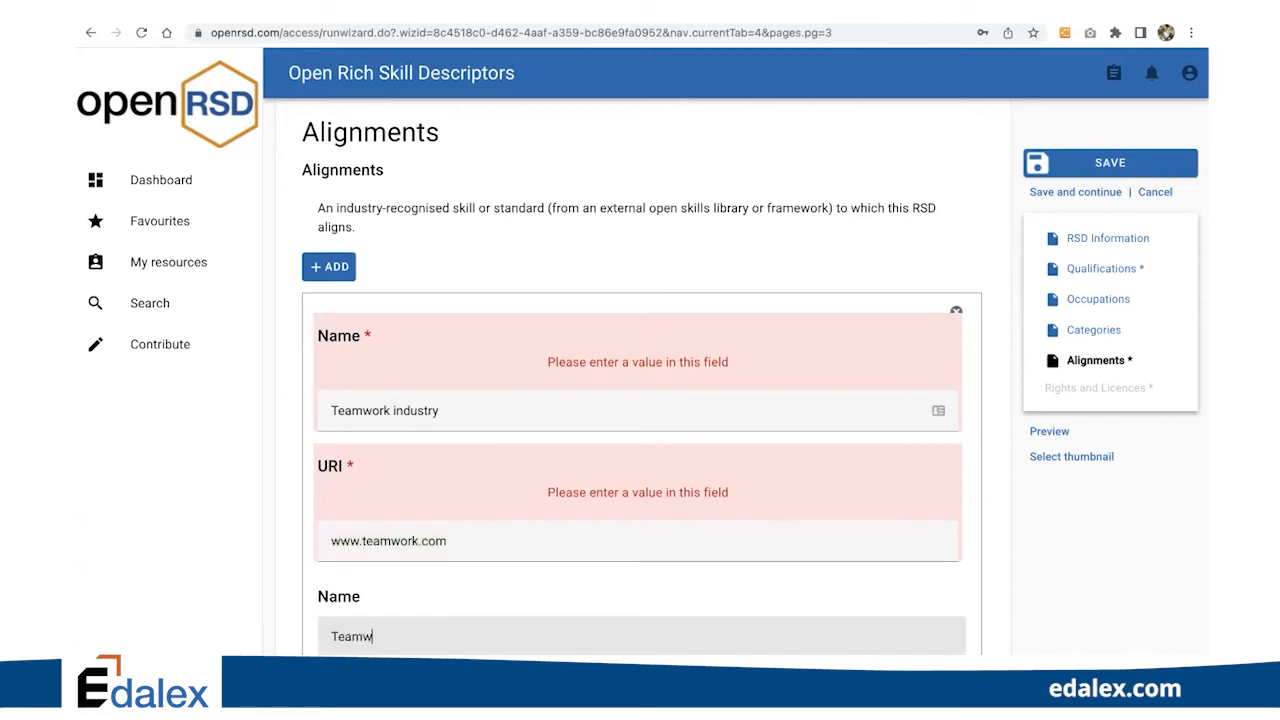
text(ork)
Continue to the Rights and Licences page and agree to license the RSD under CC BY-SA 4.0
scroll(603, 623, down, 2)
click(992, 637)
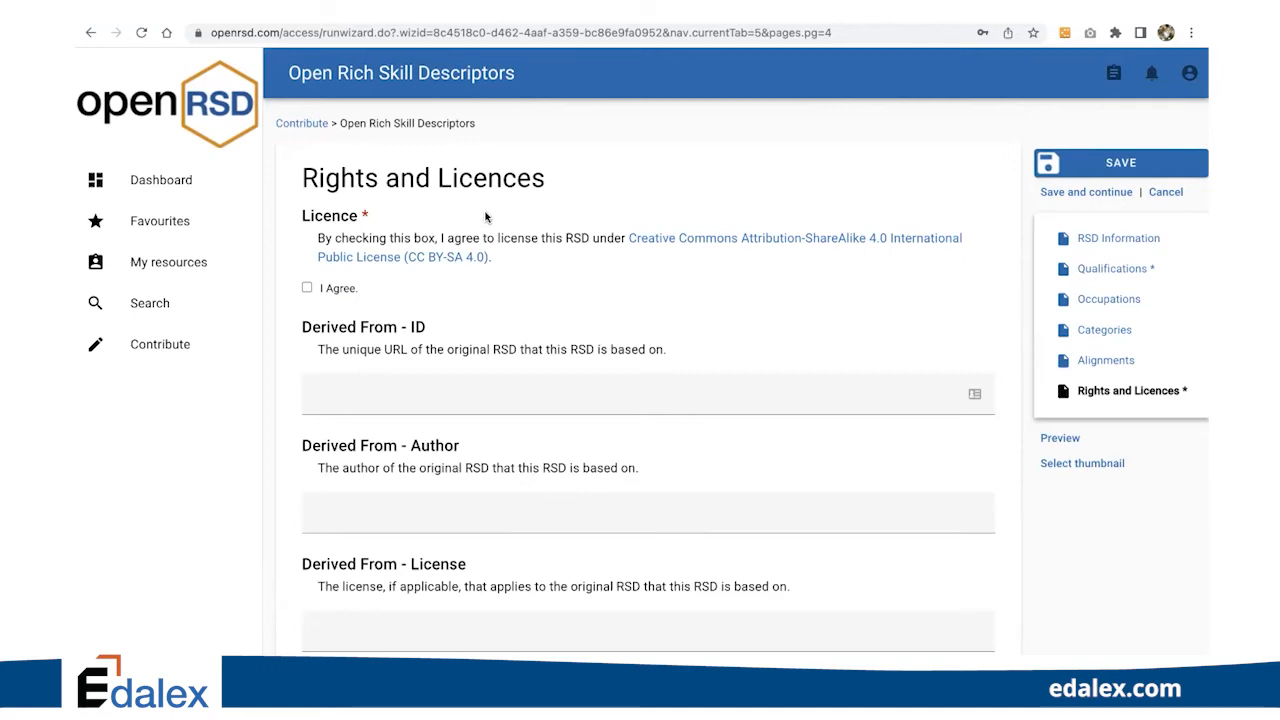
click(307, 289)
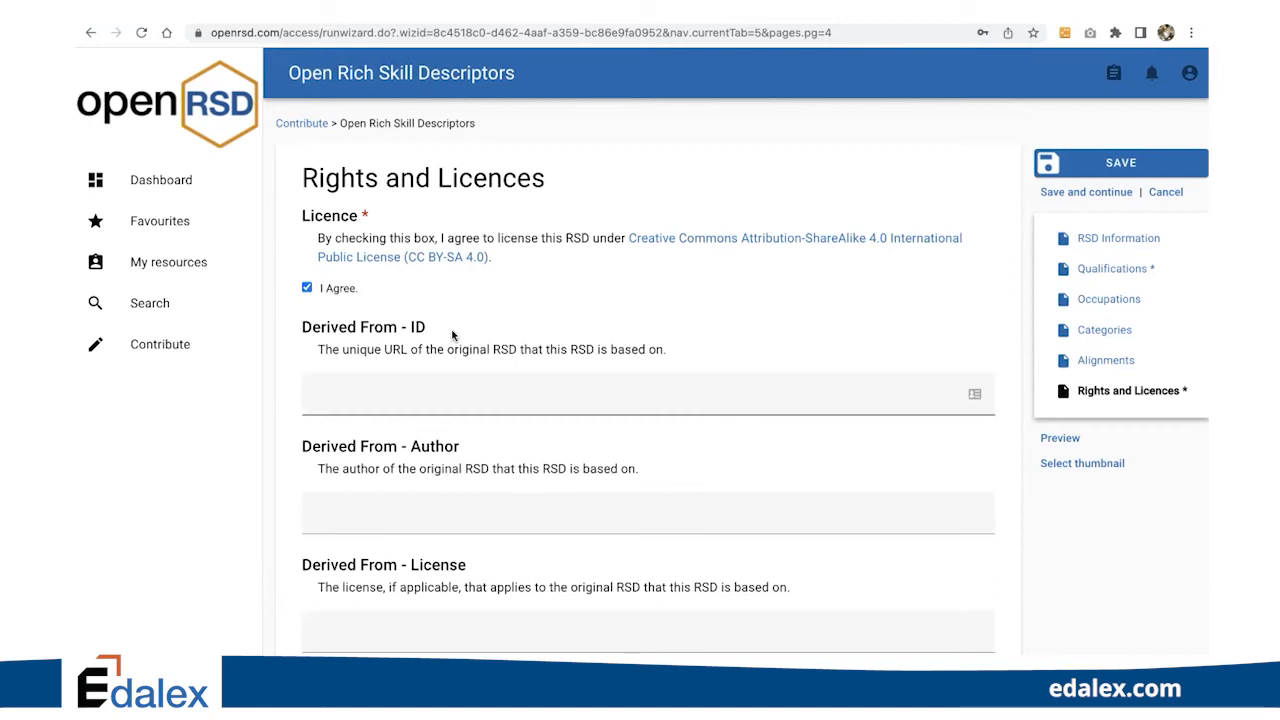
Examine the Derived From fields and revisit the Alignments, Categories, Occupations, Qualifications and RSD Information pages
scroll(452, 336, down, 1)
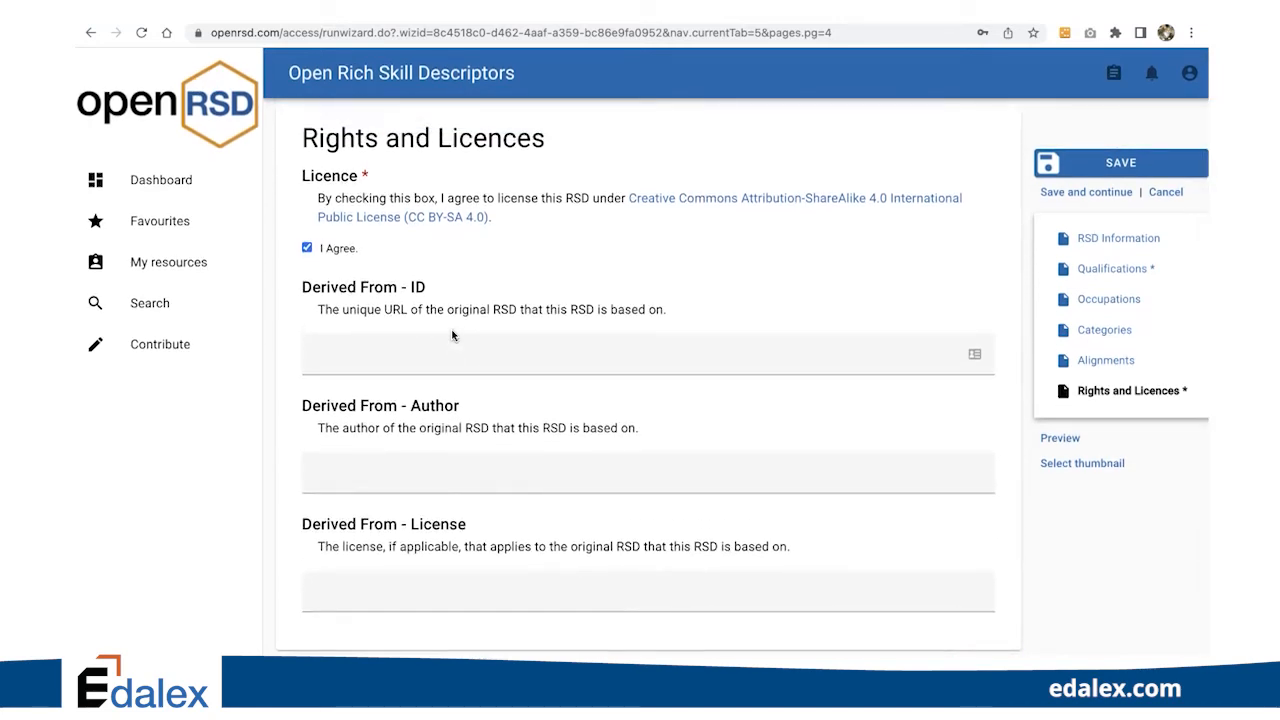
click(401, 464)
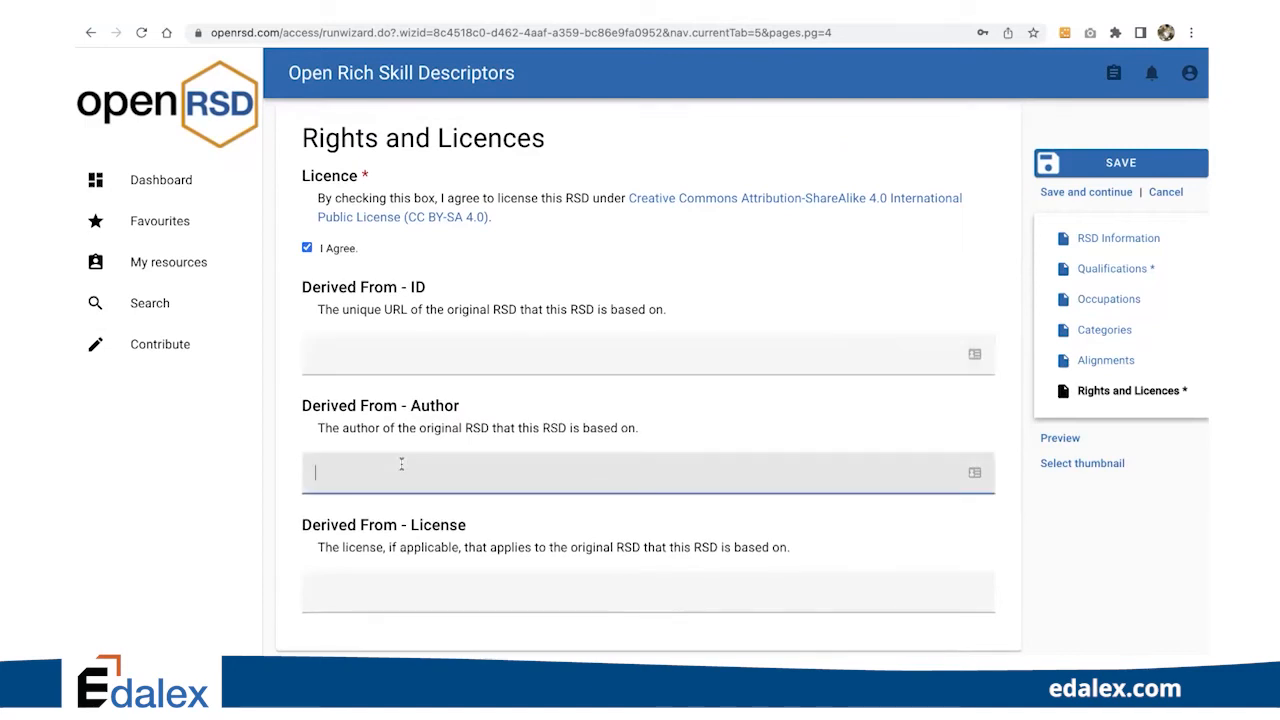
scroll(401, 462, down, 1)
click(389, 551)
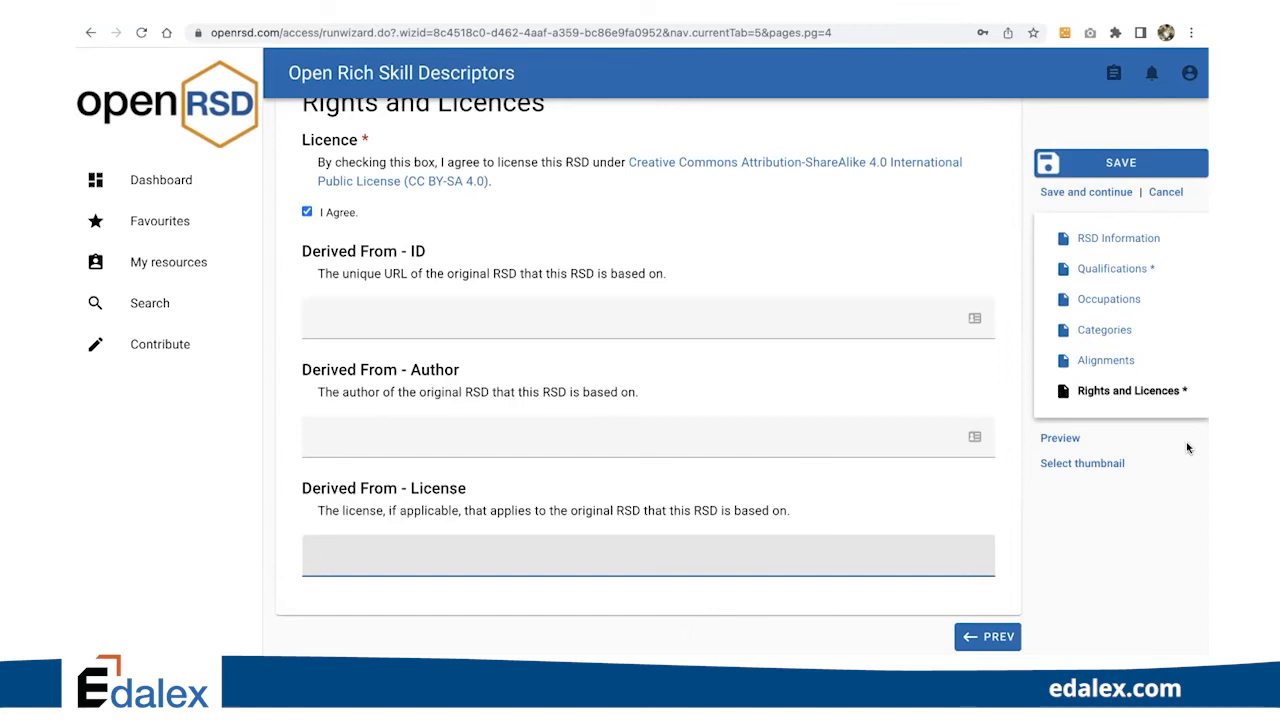
click(1116, 360)
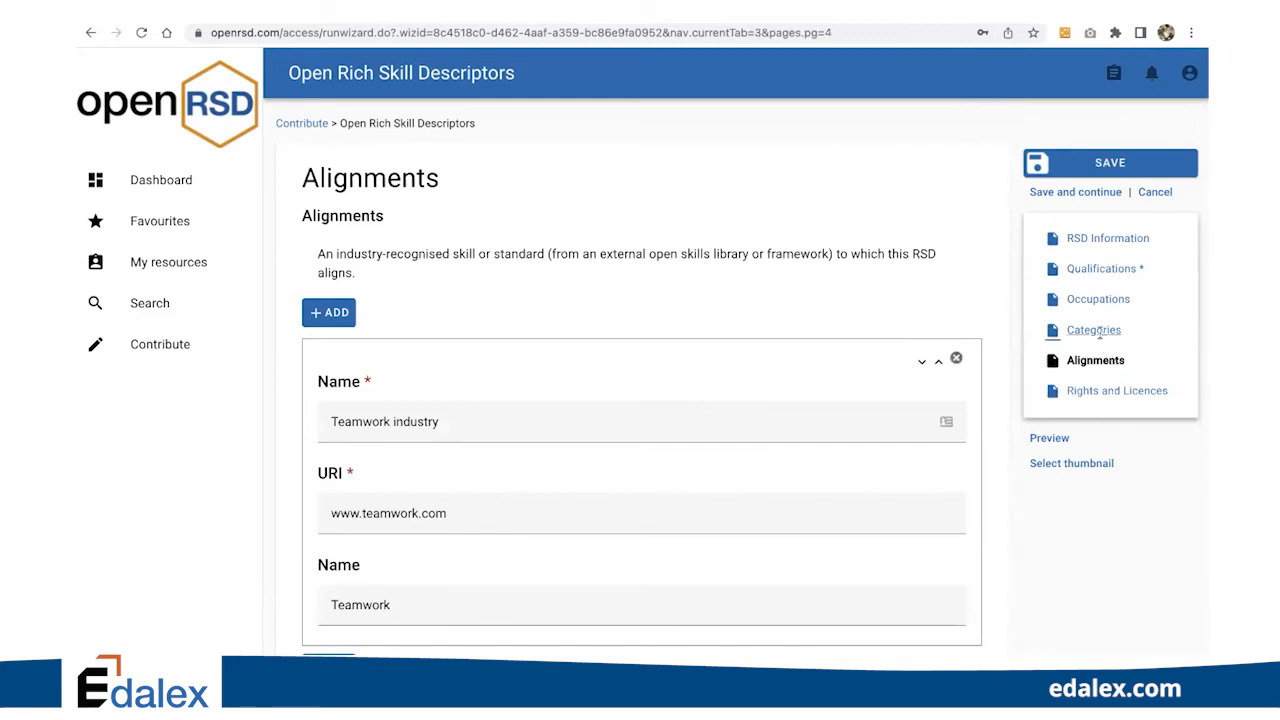
click(1097, 332)
click(1096, 298)
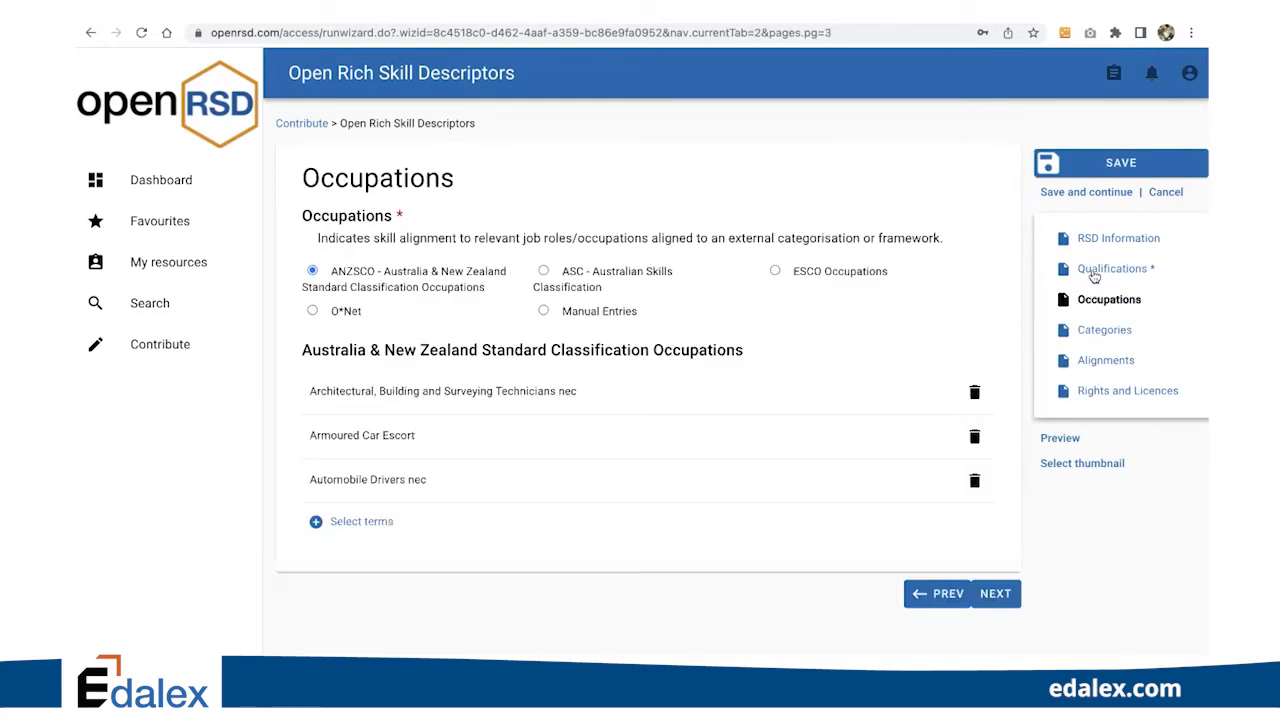
click(1092, 270)
click(1094, 239)
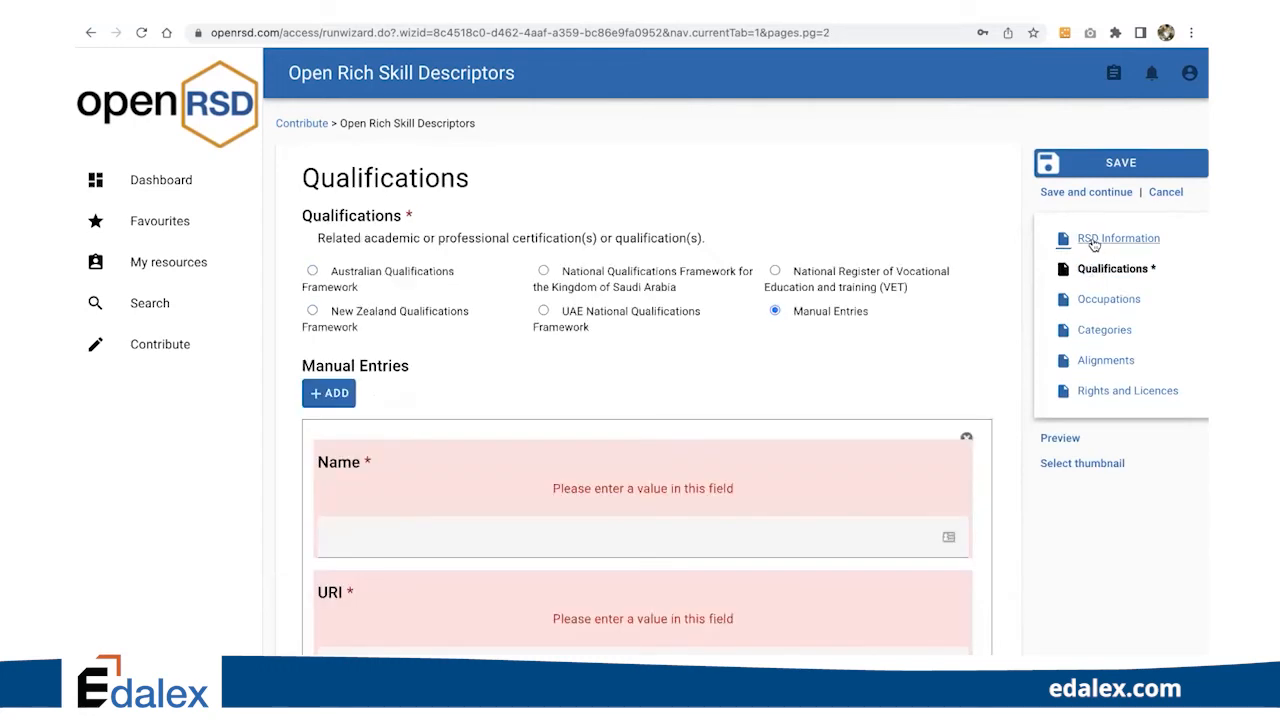
click(1100, 164)
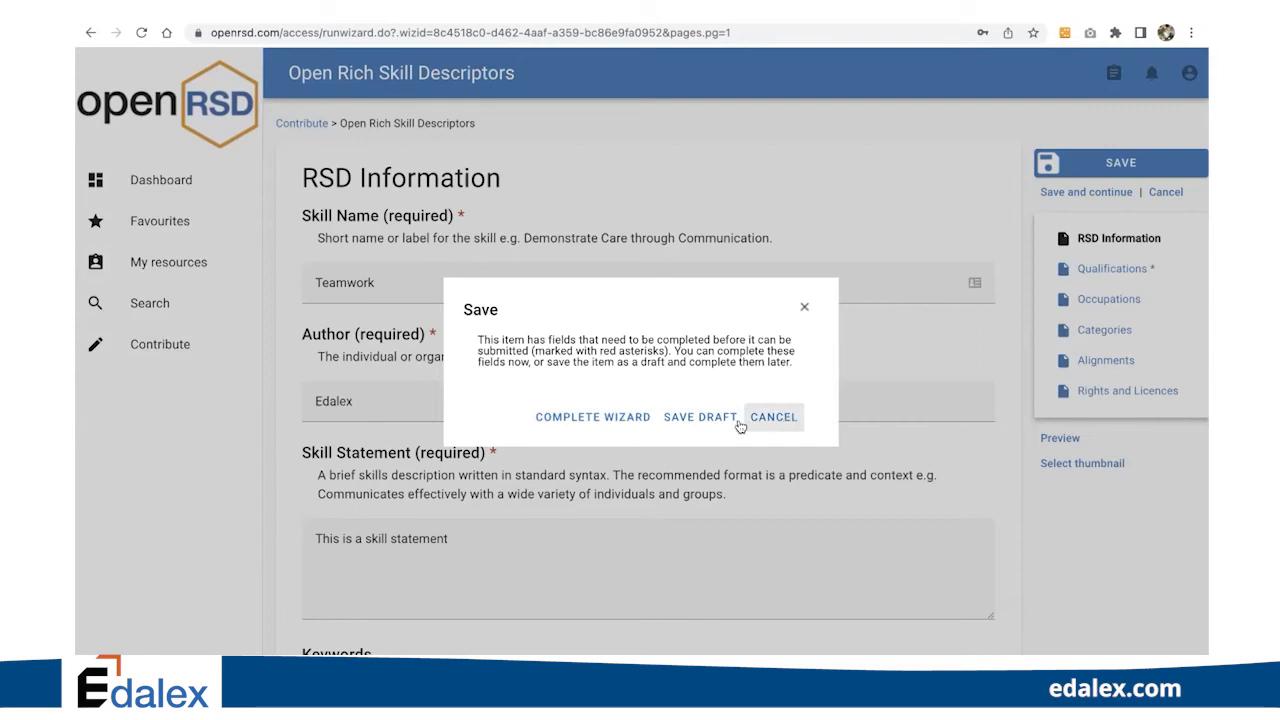
click(576, 418)
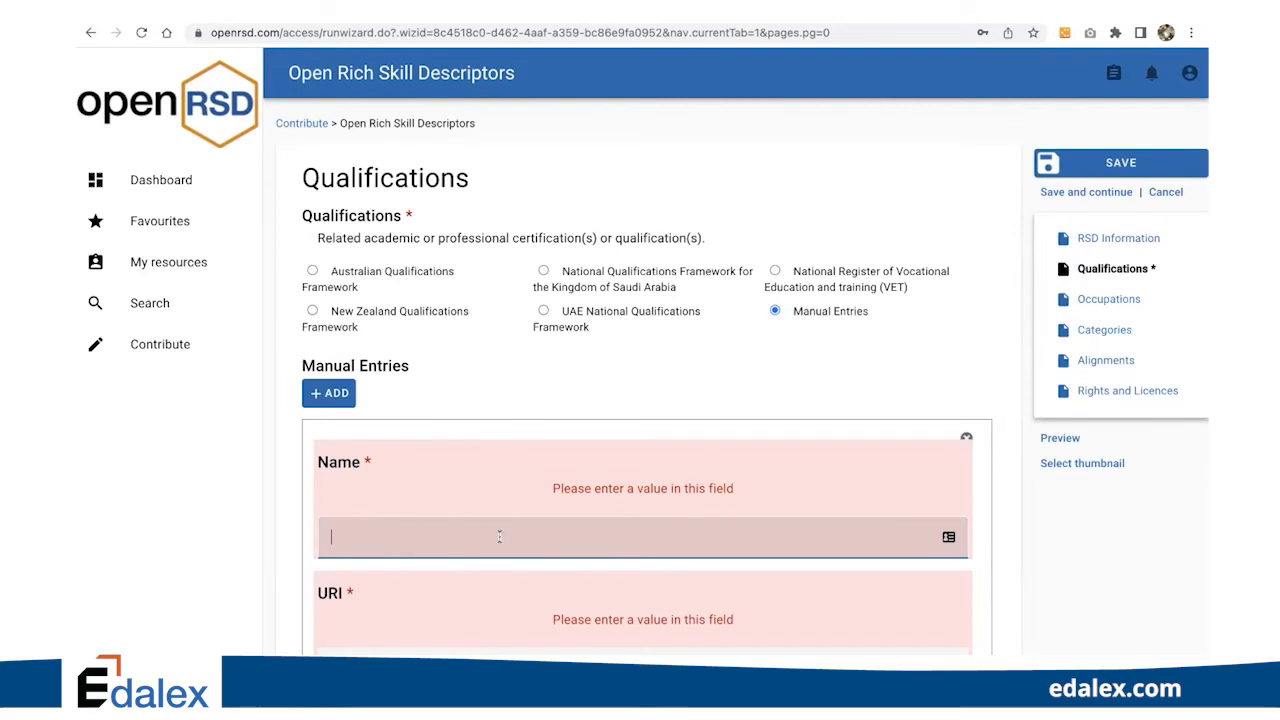
text(Manual information)
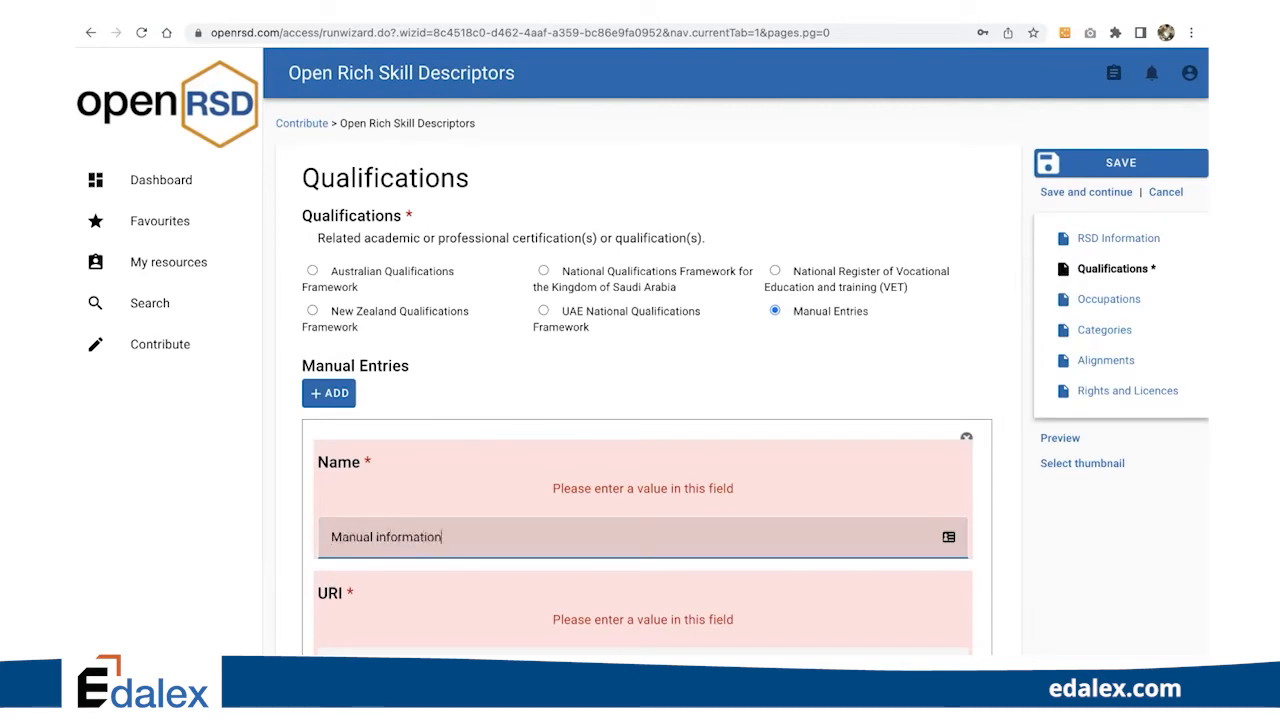
key(Tab)
text(www.ma)
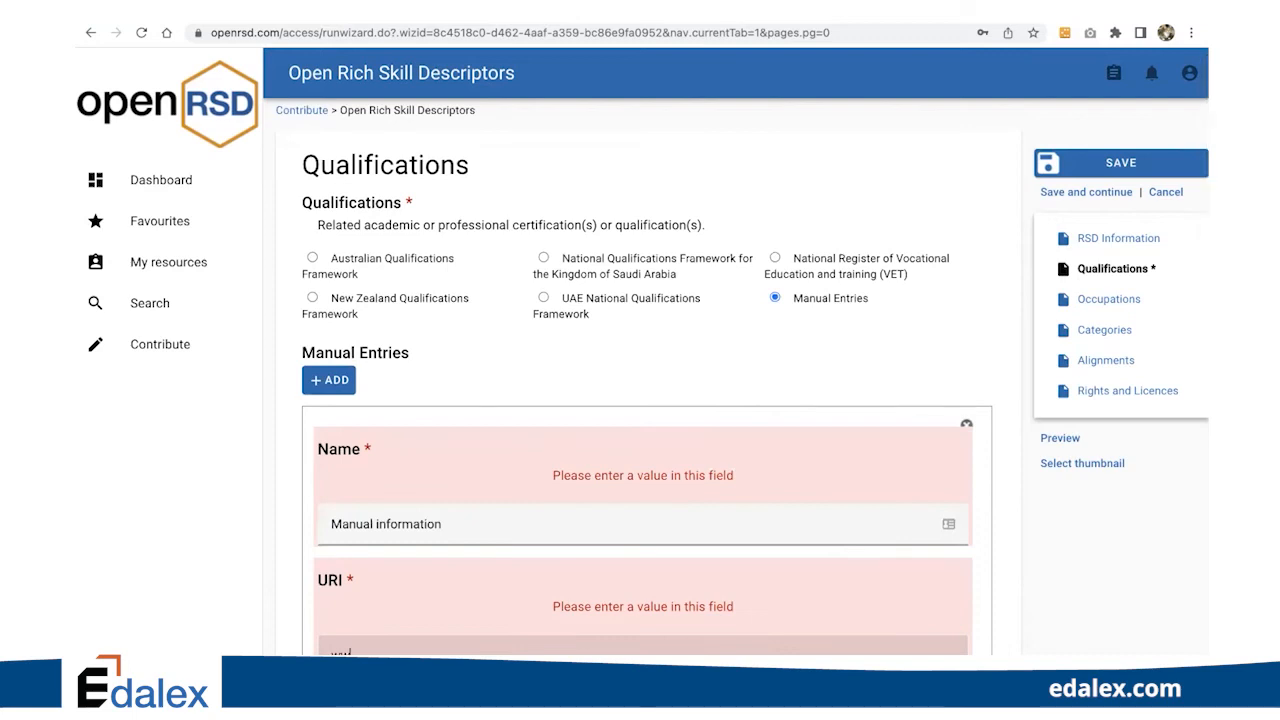
text(nual.com)
scroll(486, 586, down, 2)
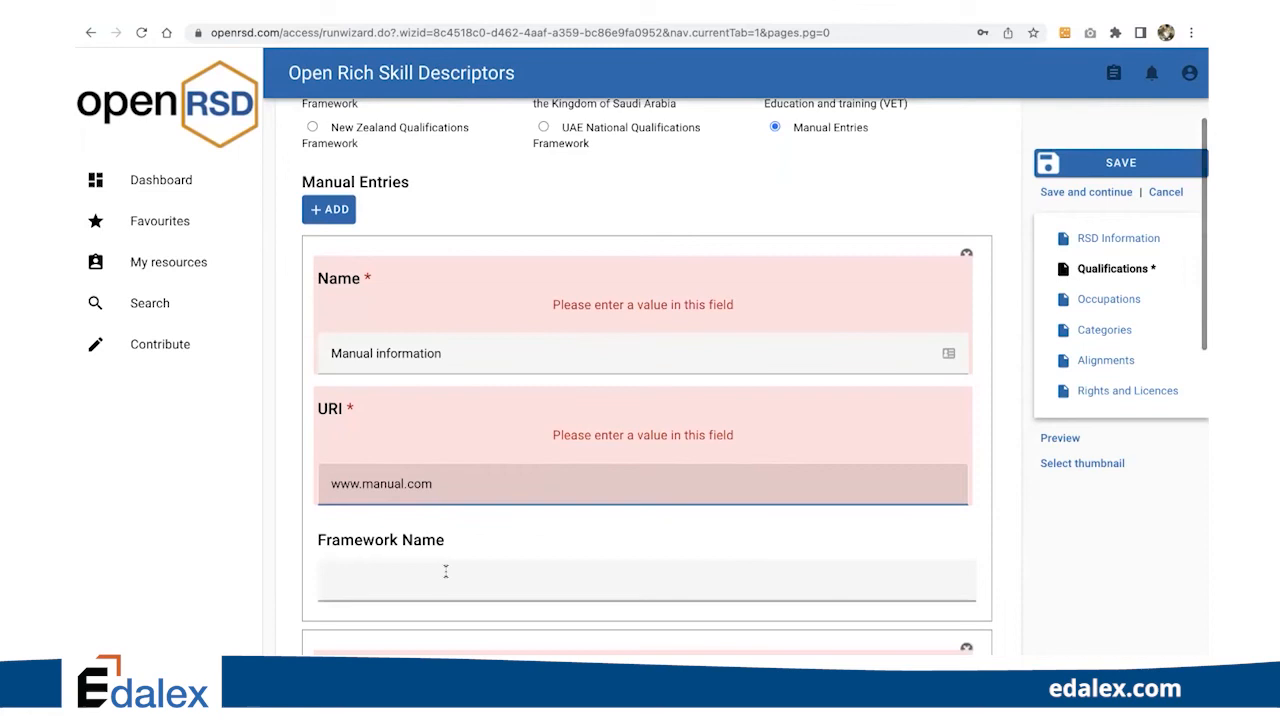
click(443, 571)
text(Manual)
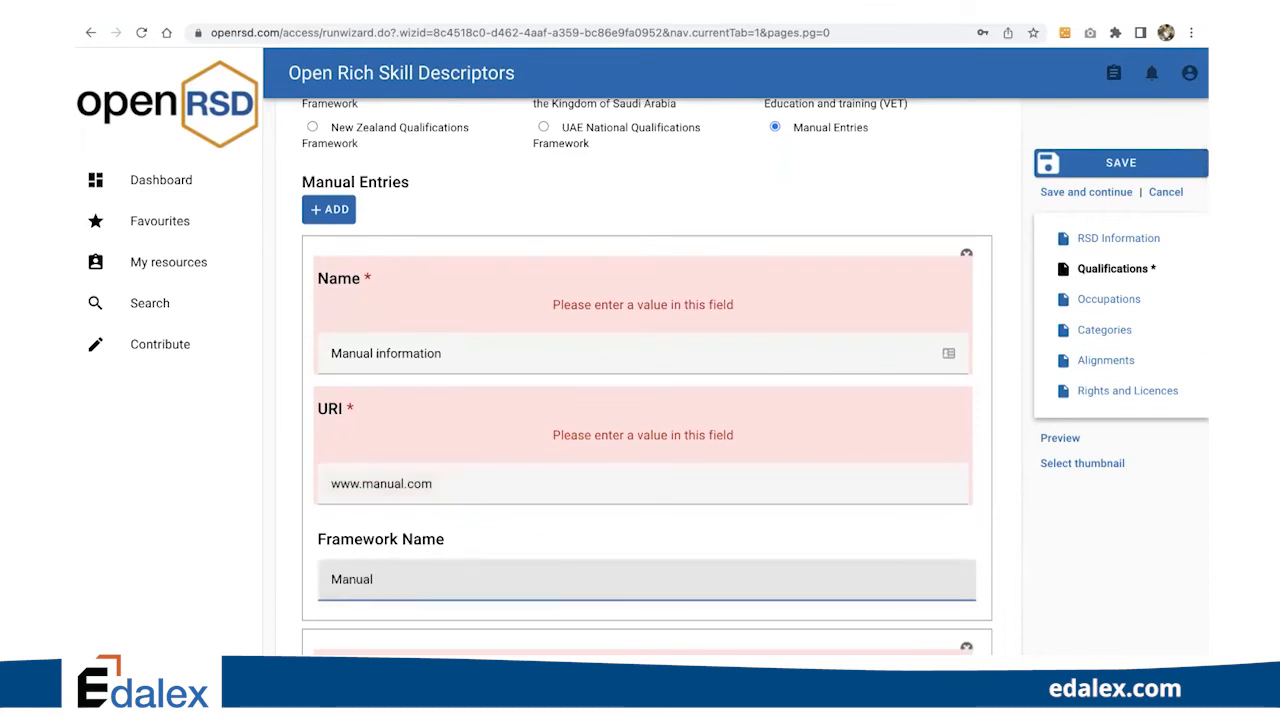
Remove the two blank manual qualification entries below the completed one
scroll(360, 380, down, 5)
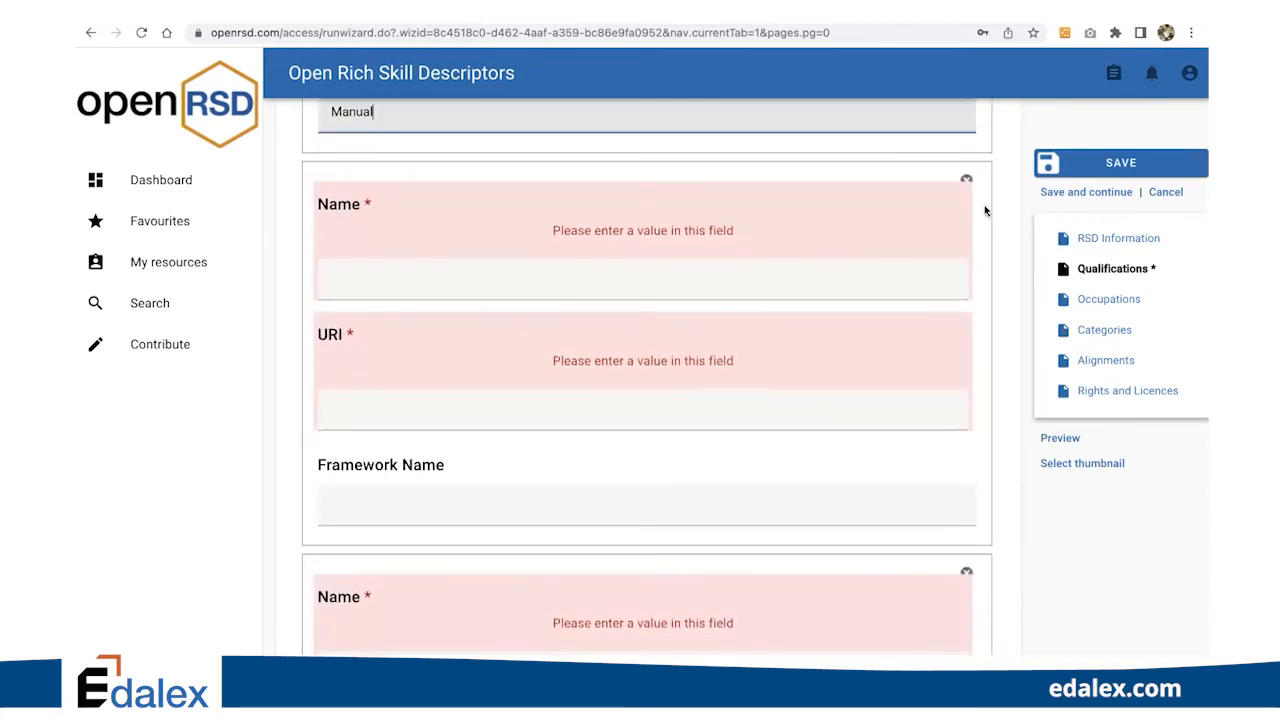
click(966, 180)
click(783, 122)
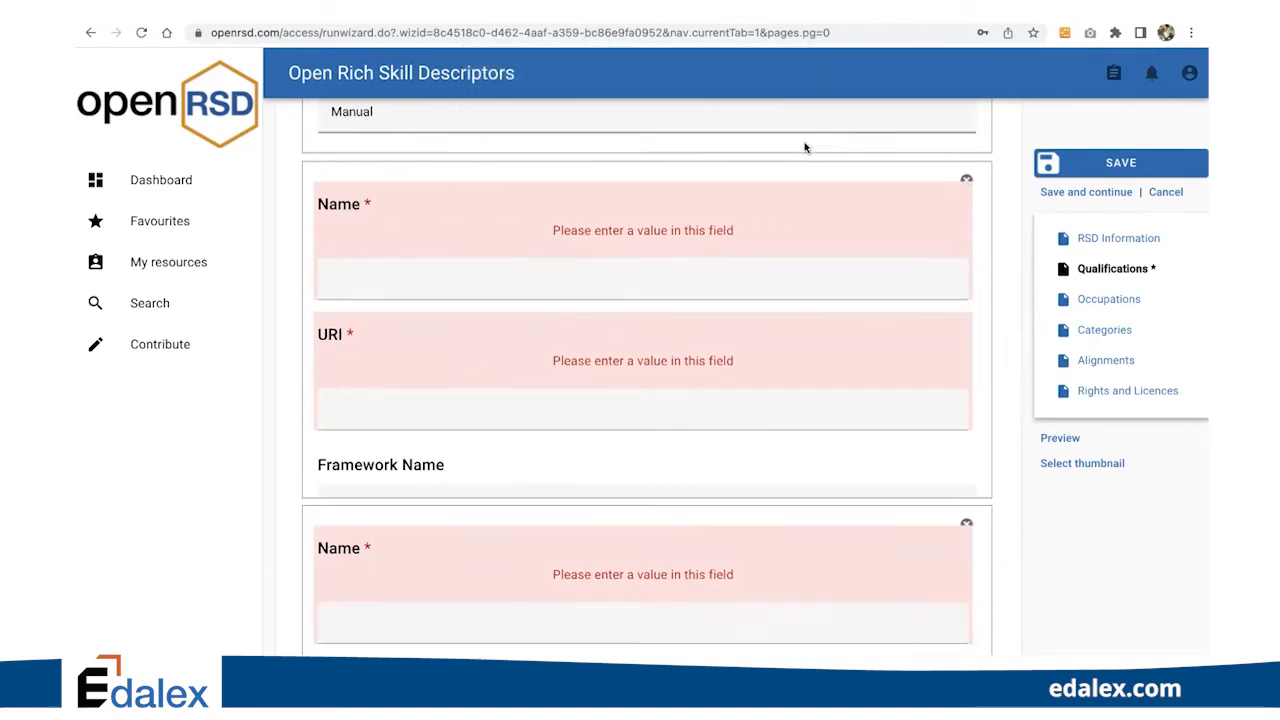
click(965, 177)
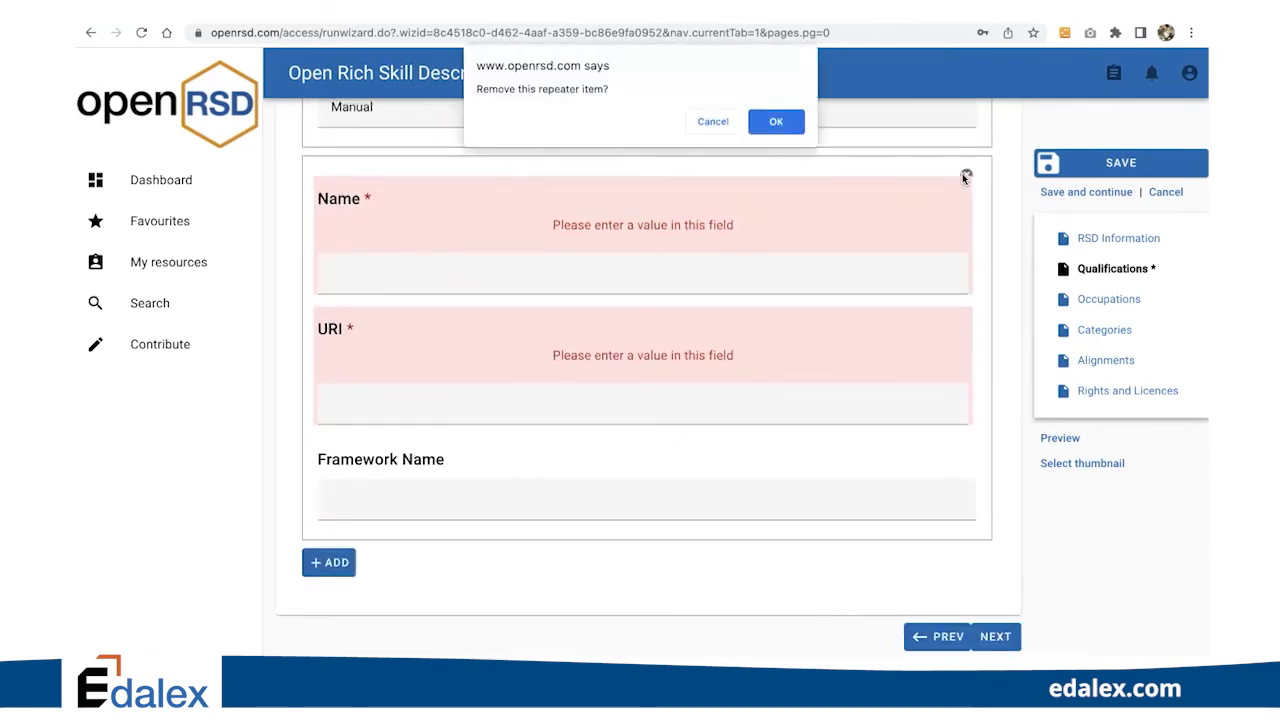
click(791, 125)
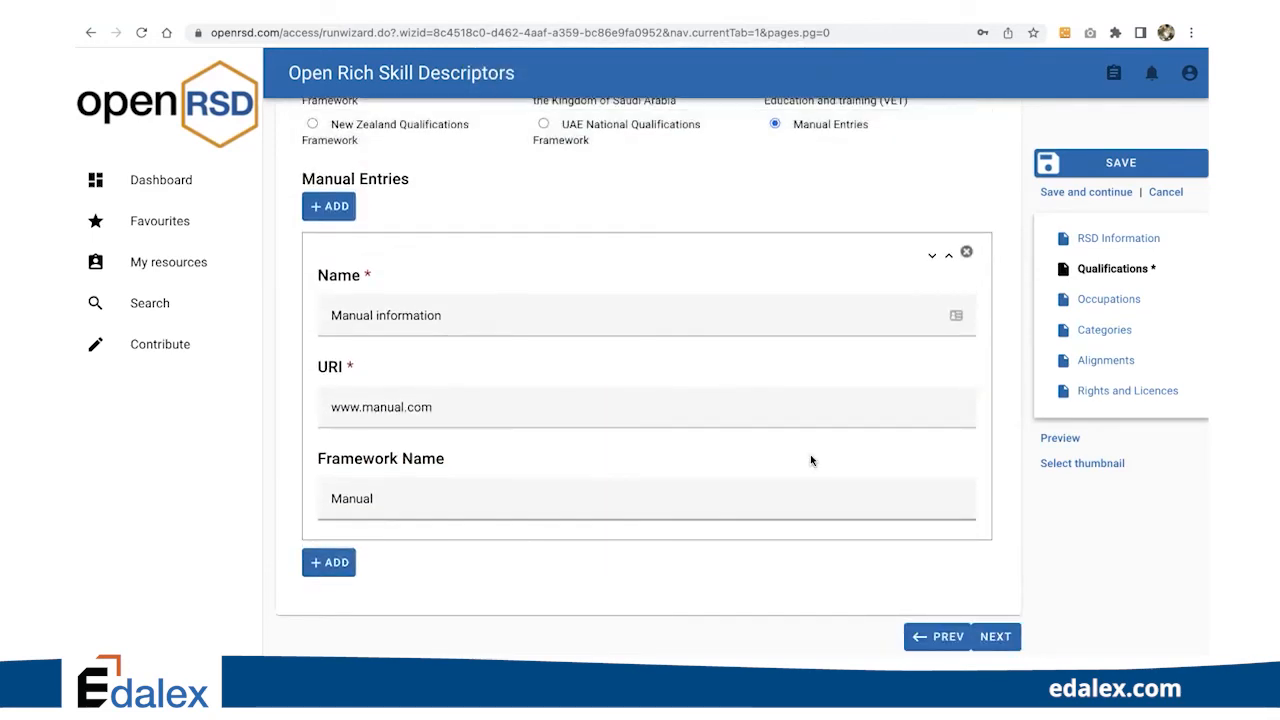
Save the skill descriptor as a draft
scroll(810, 454, up, 3)
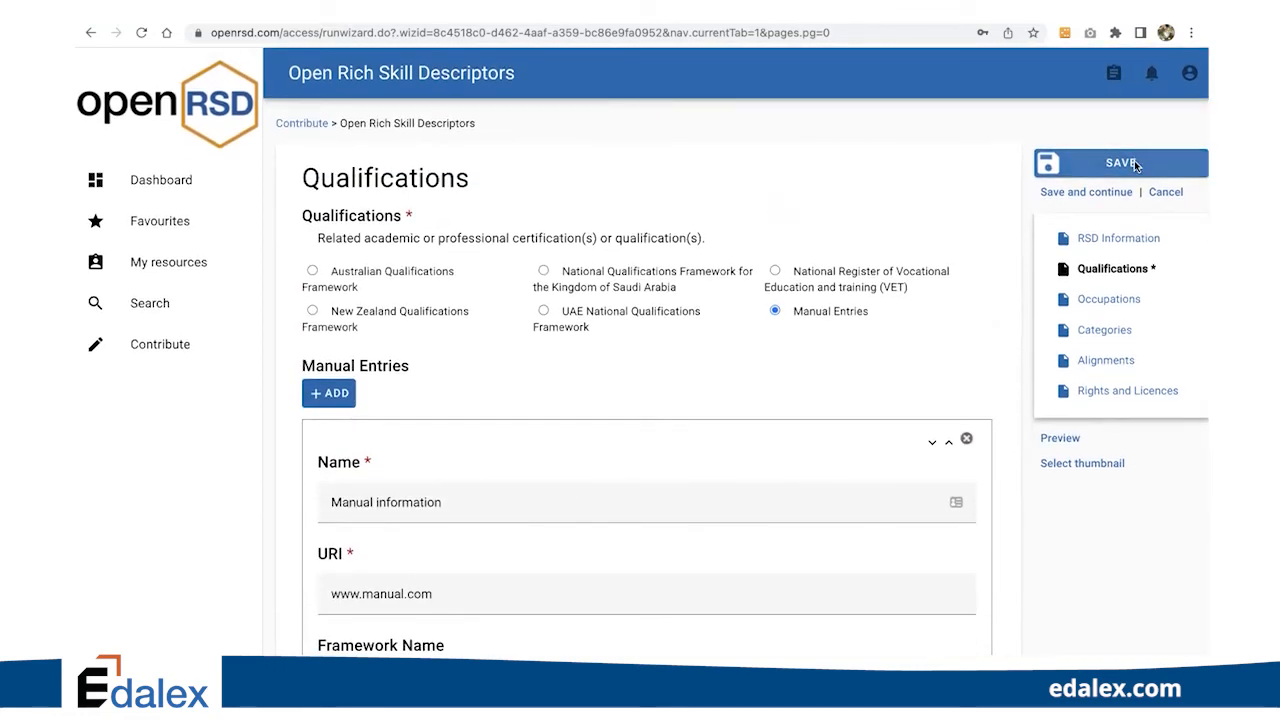
click(1135, 165)
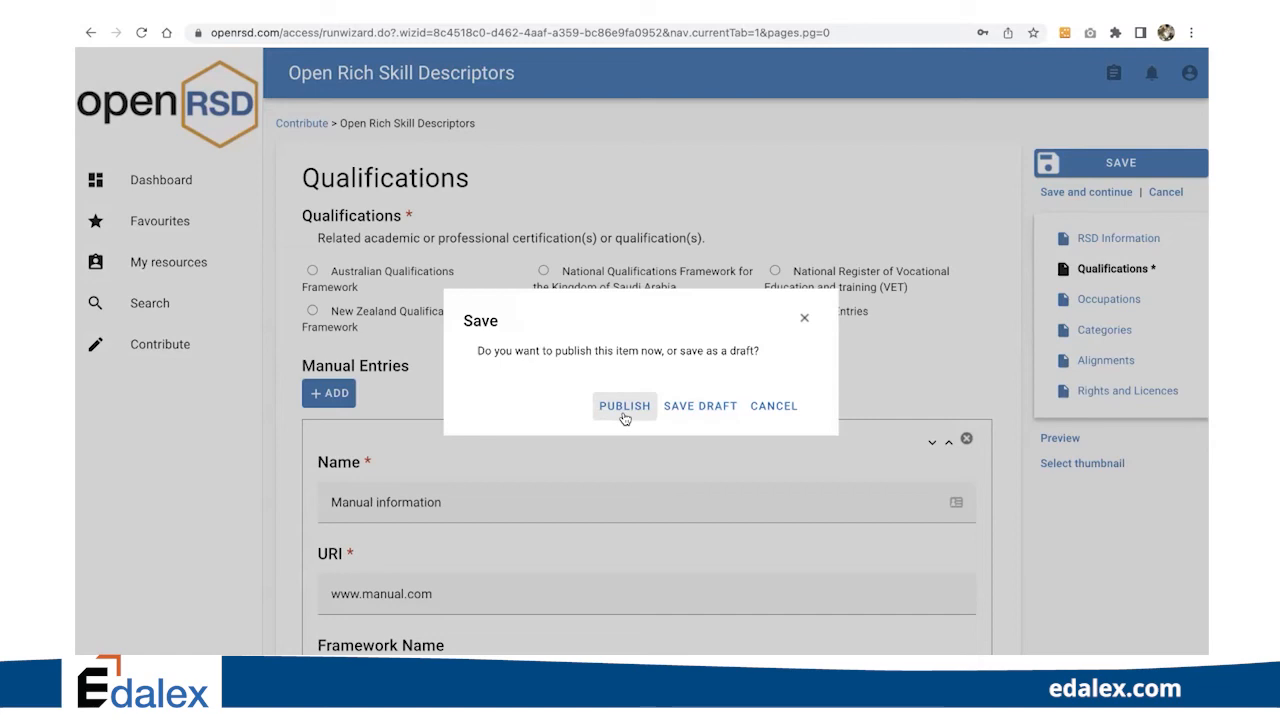
click(688, 406)
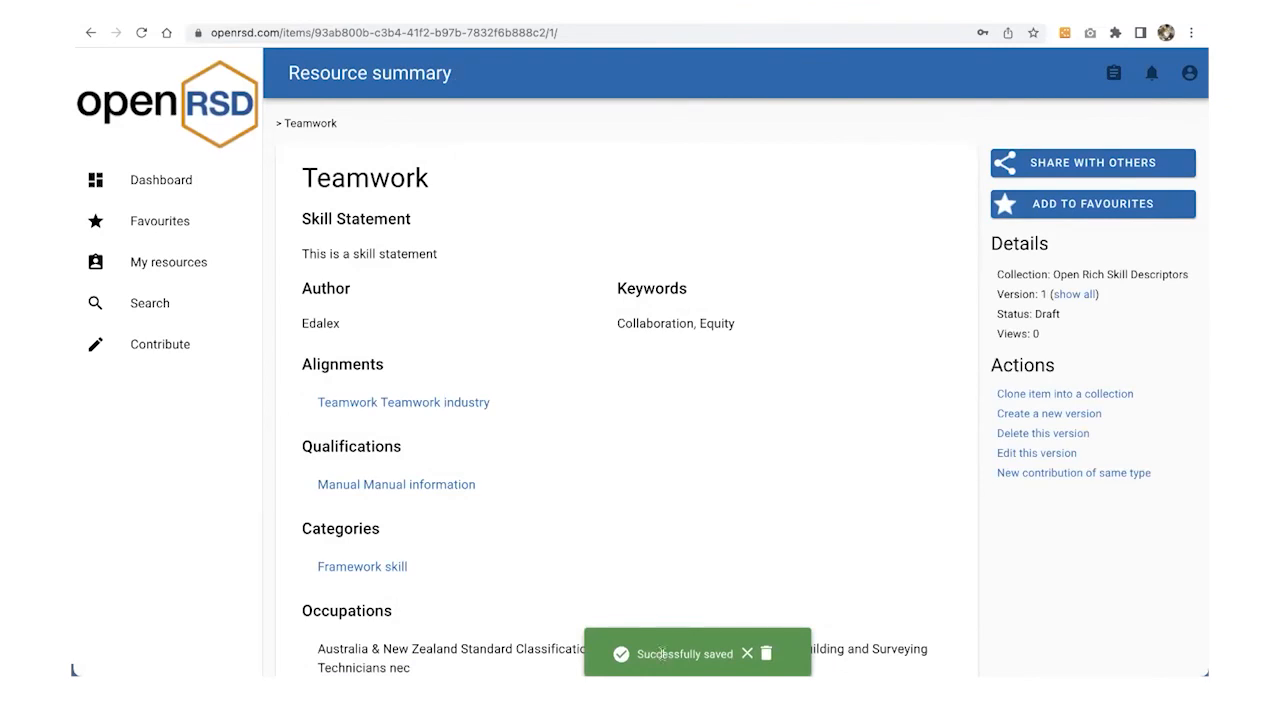
Download the Teamwork descriptor's JSON file from its resource summary, open it to review the contents, and close it
scroll(648, 600, down, 1)
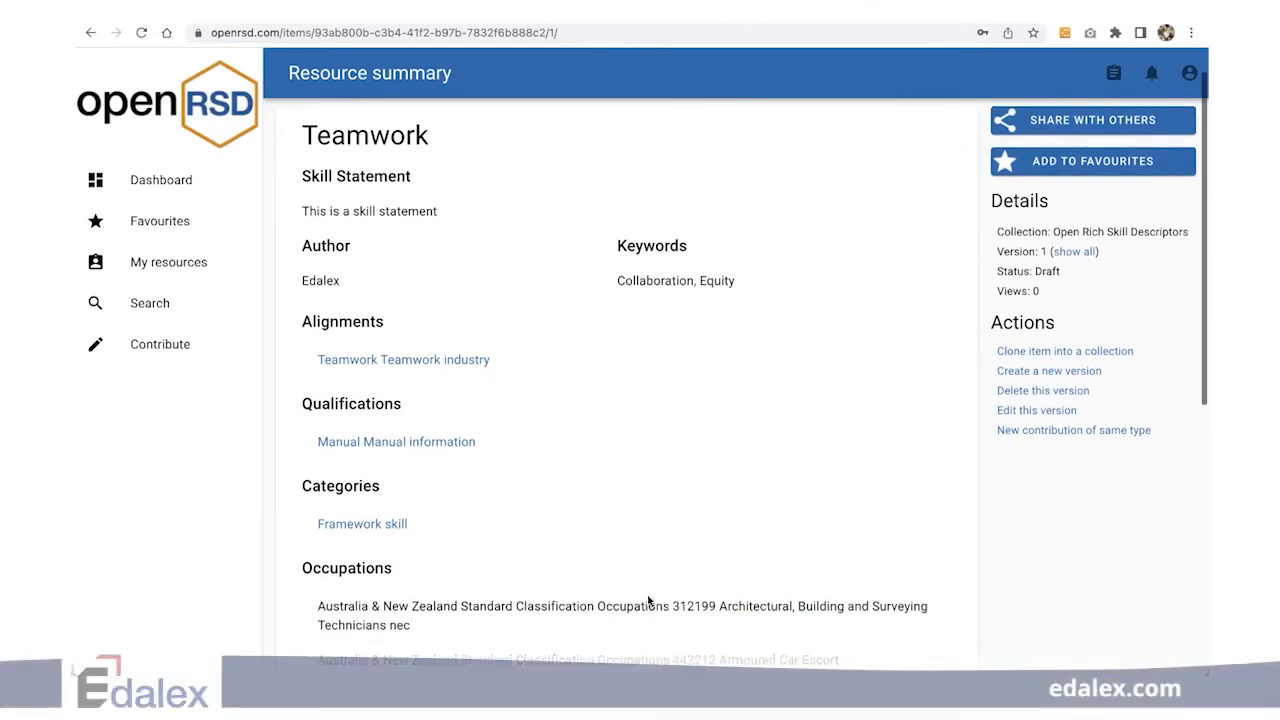
scroll(648, 600, down, 5)
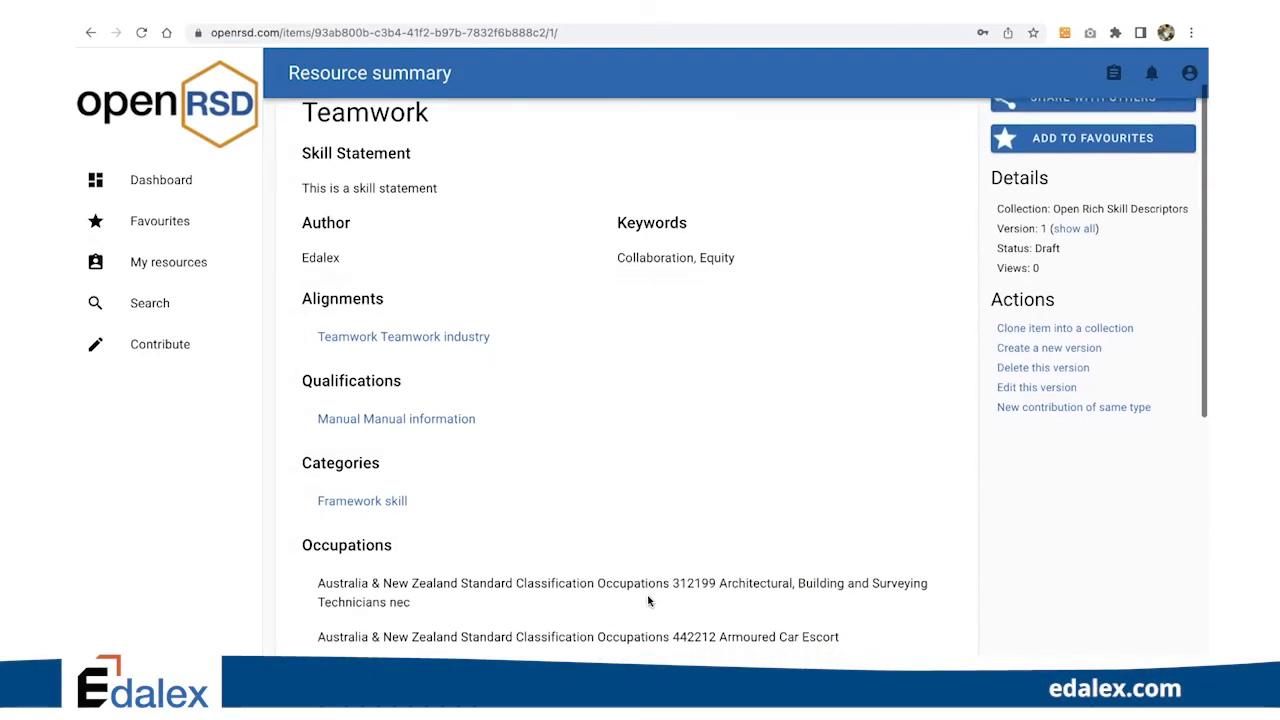
scroll(648, 600, down, 2)
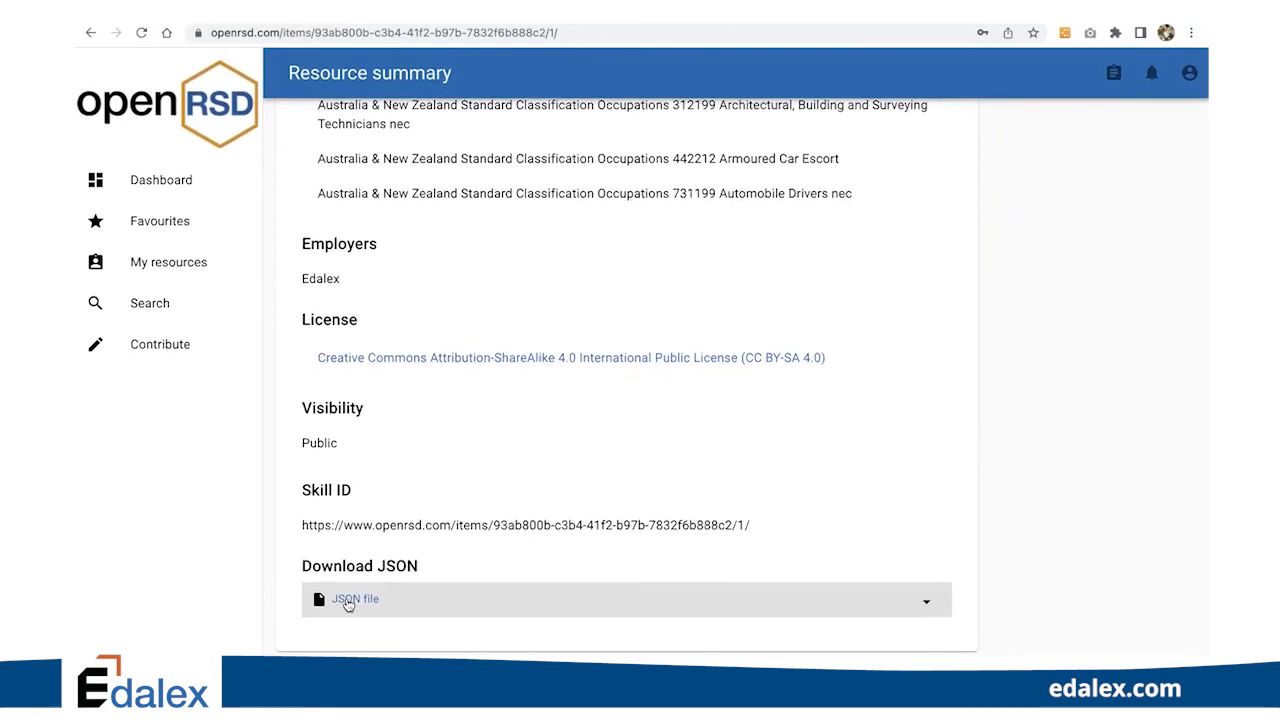
click(346, 600)
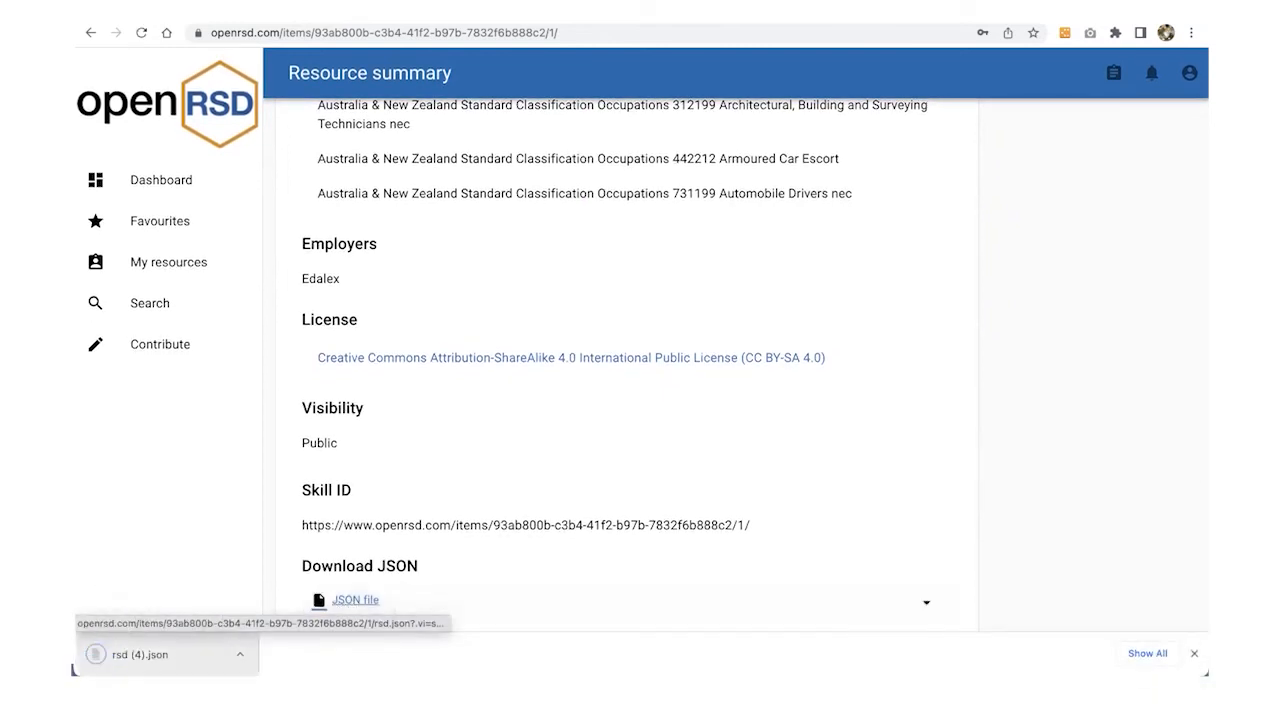
click(140, 654)
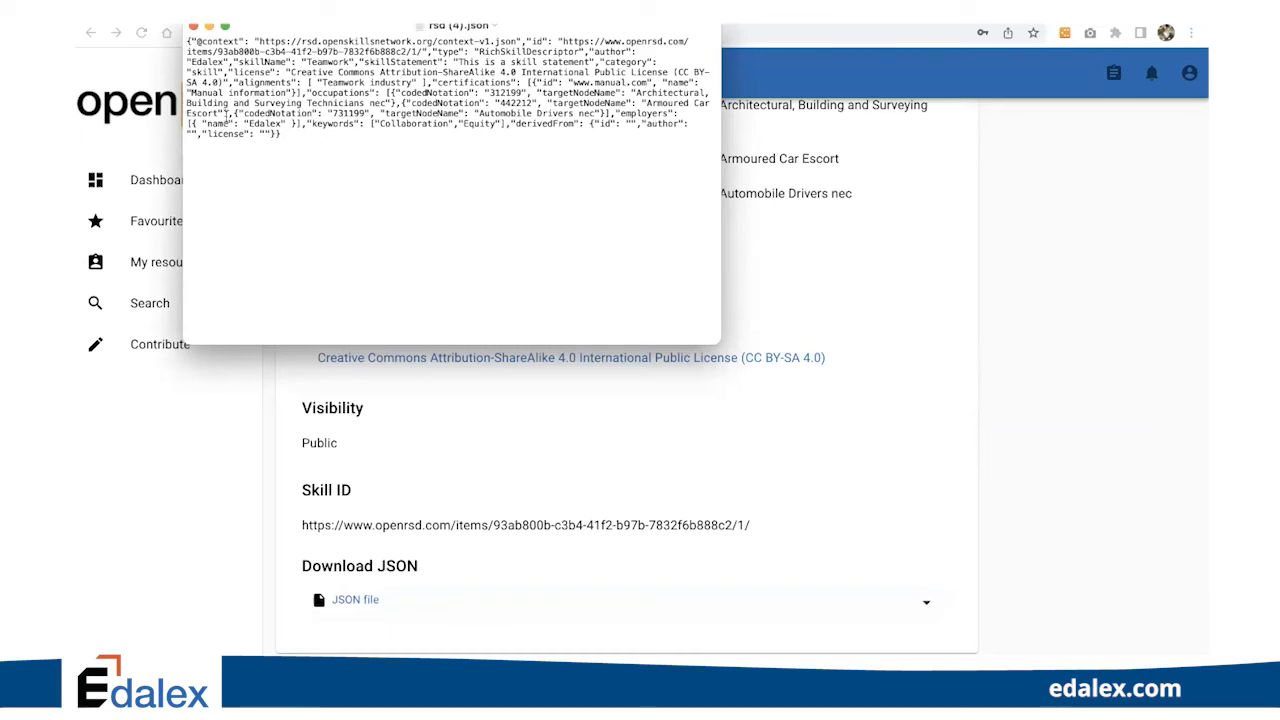
click(194, 26)
scroll(345, 341, up, 10)
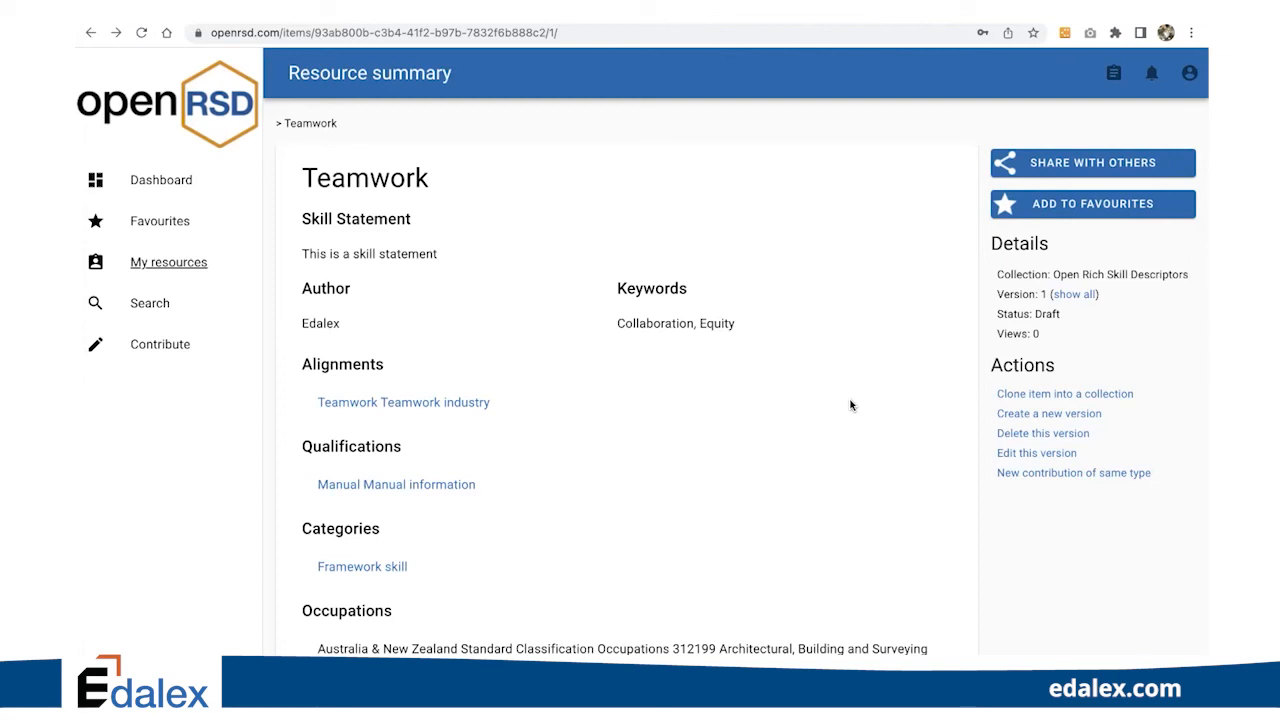
Open the current Teamwork version for editing, review its RSD Information, Qualifications and Occupations pages, and cancel the editing session
scroll(829, 480, down, 1)
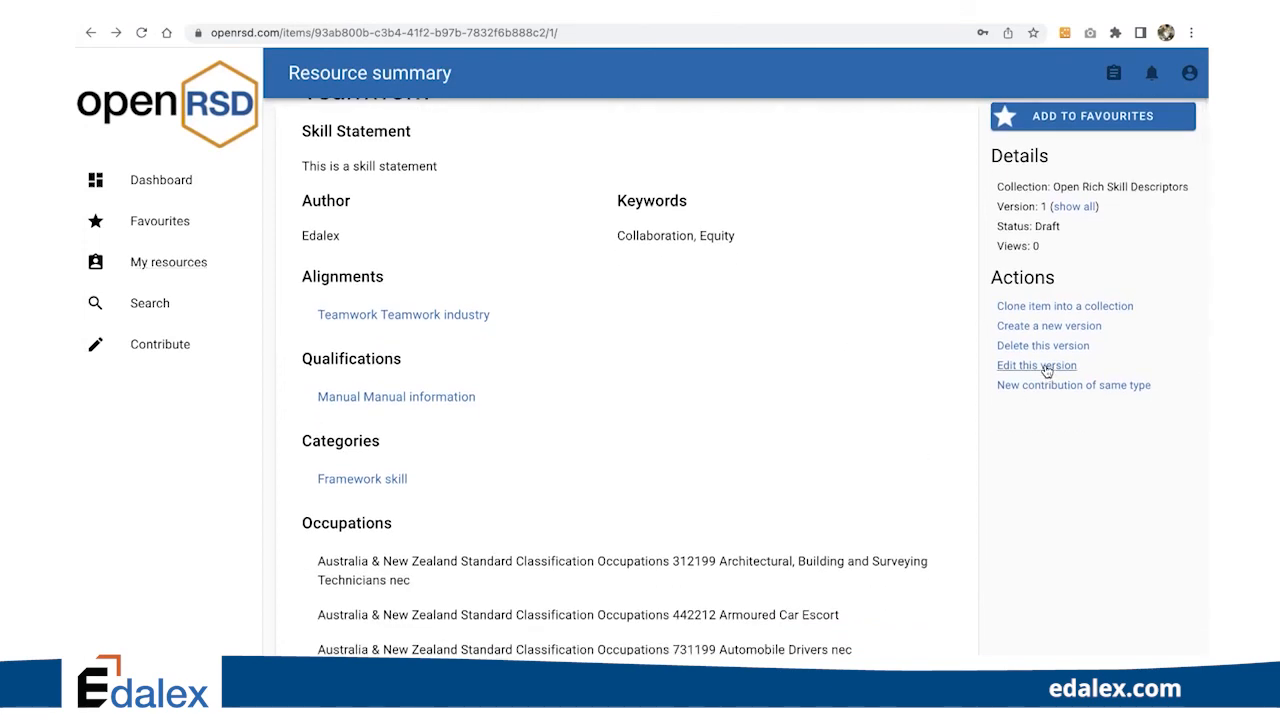
click(1044, 367)
scroll(619, 490, down, 6)
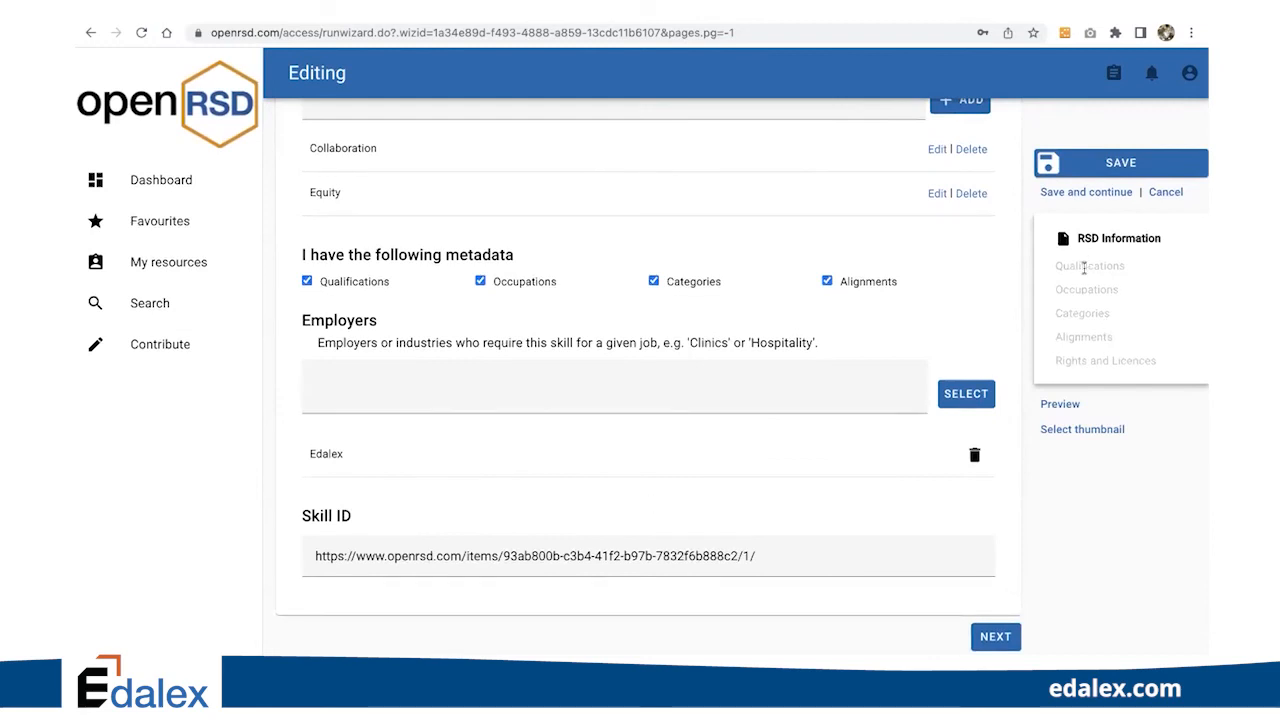
click(993, 638)
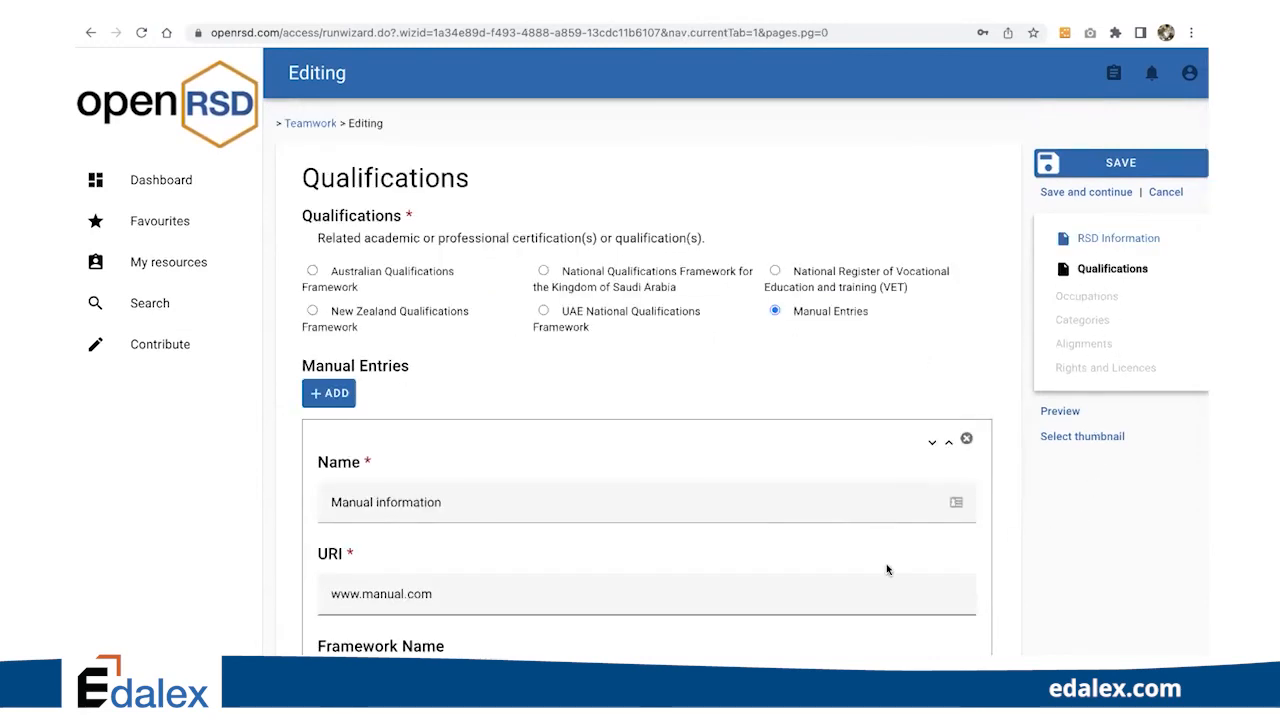
scroll(886, 566, down, 3)
click(993, 632)
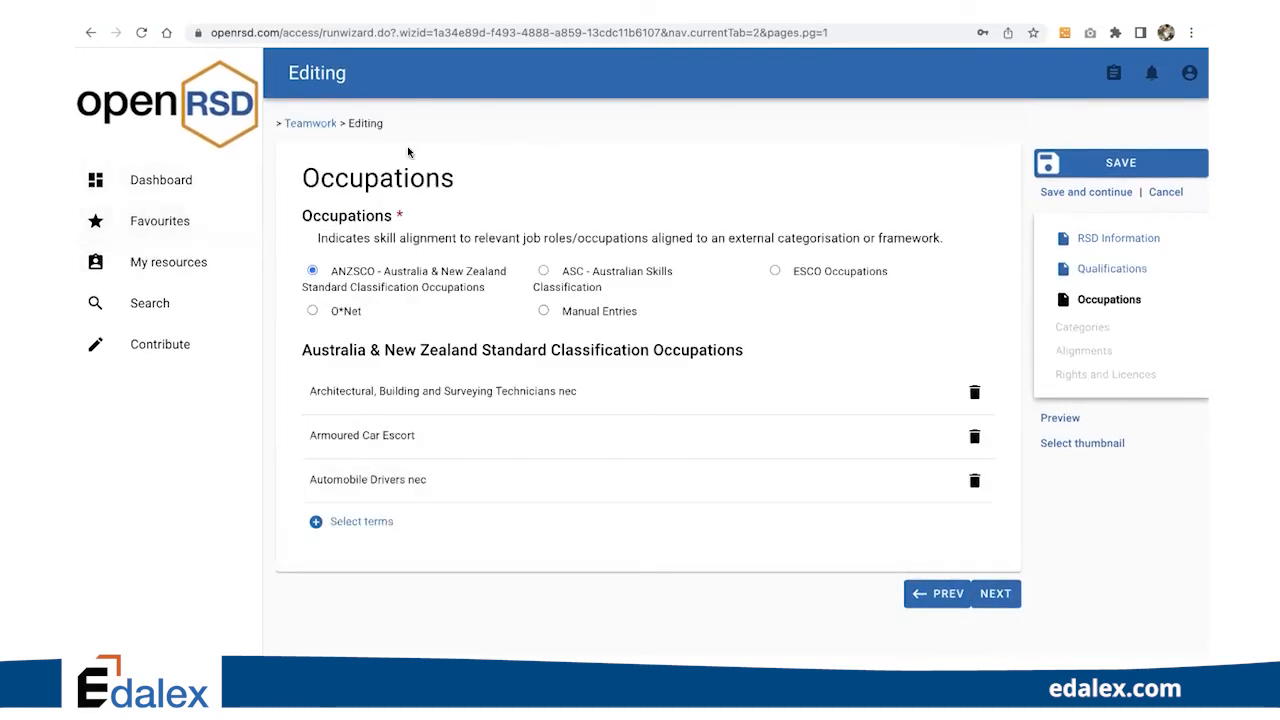
click(1168, 192)
click(770, 124)
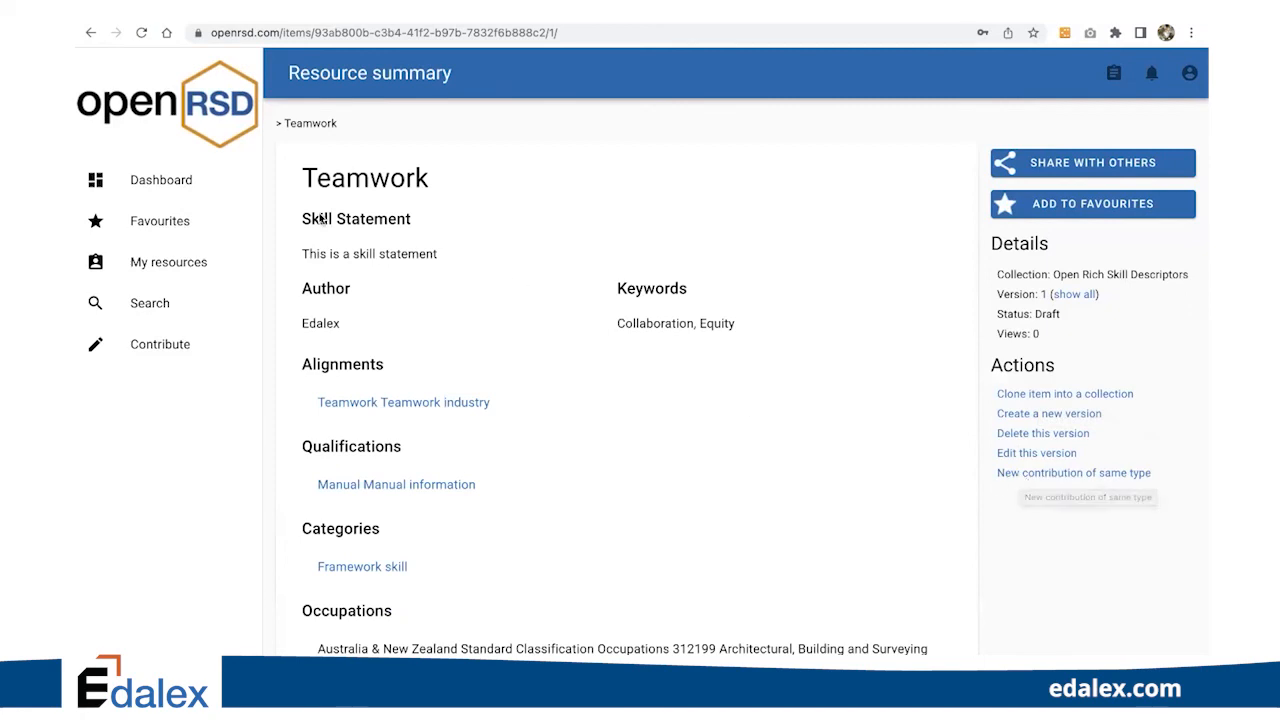
Search all openRSD resources for "teamwork"
click(166, 303)
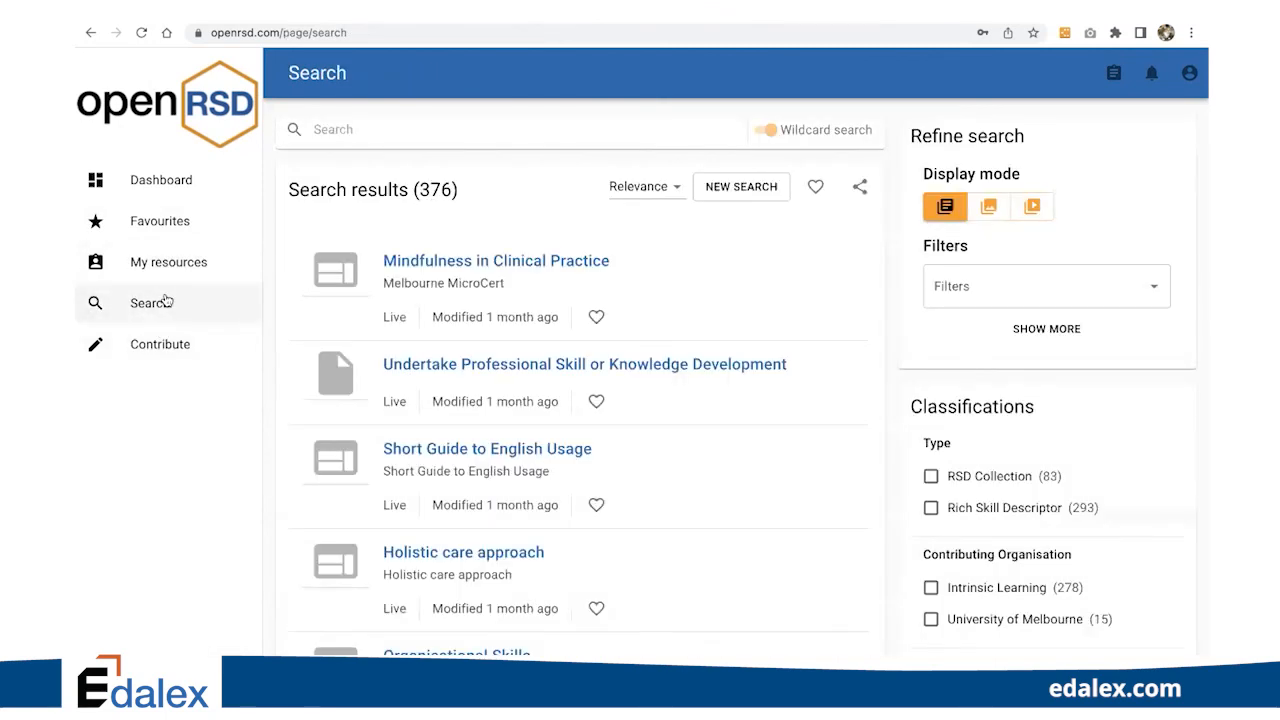
click(414, 132)
text(teamw)
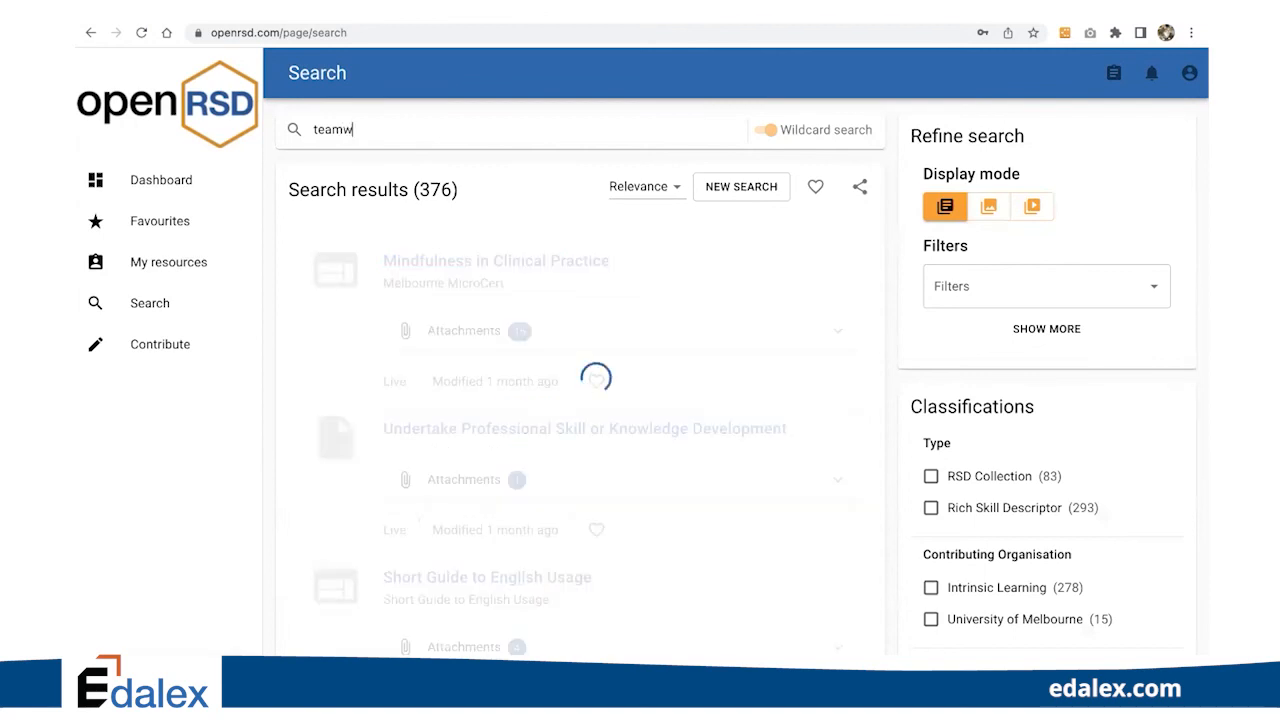
text(ork)
key(BackSpace)
key(BackSpace)
text(rk)
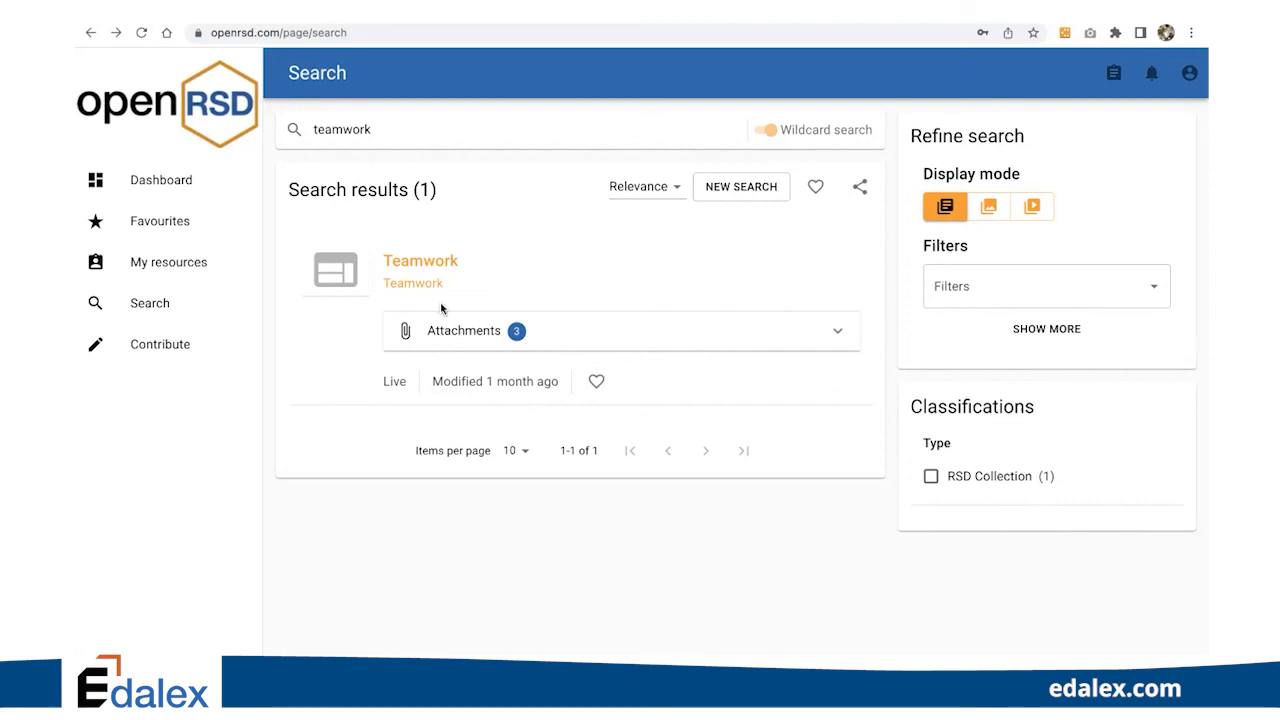
Find the Teamwork skill descriptor among the drafts in My resources and open its resource summary
click(145, 303)
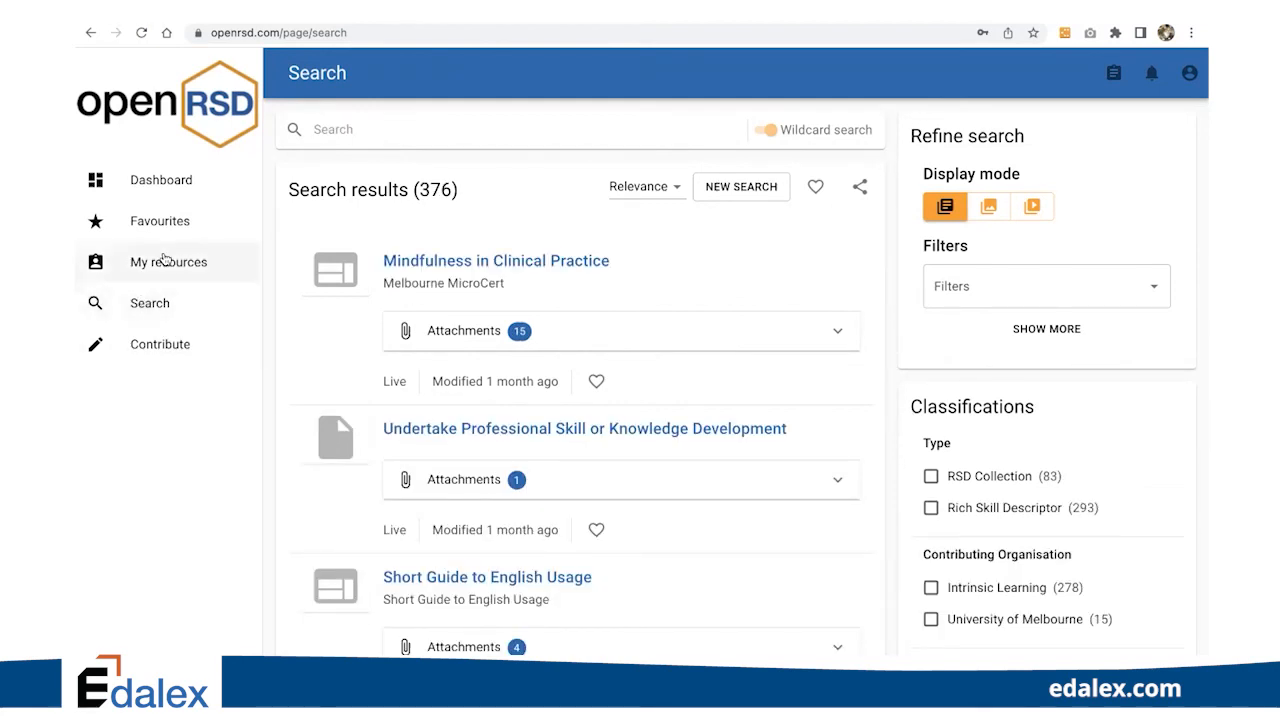
click(165, 259)
click(387, 183)
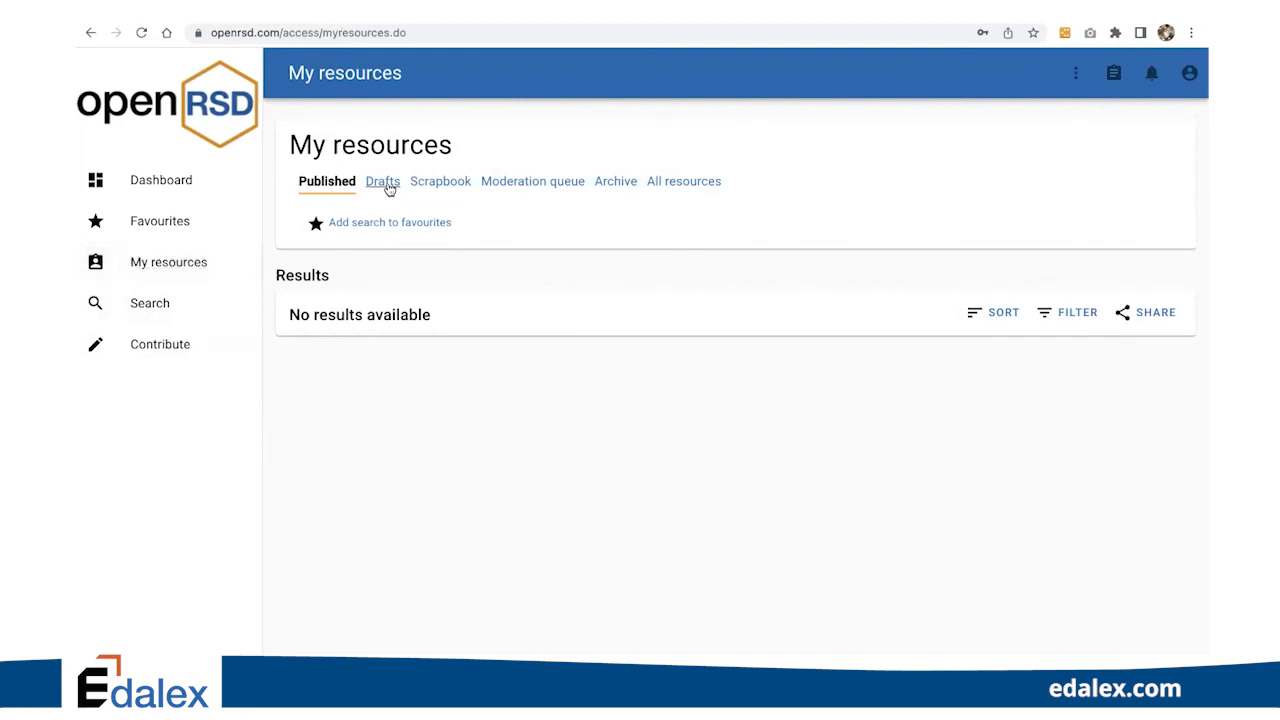
click(338, 366)
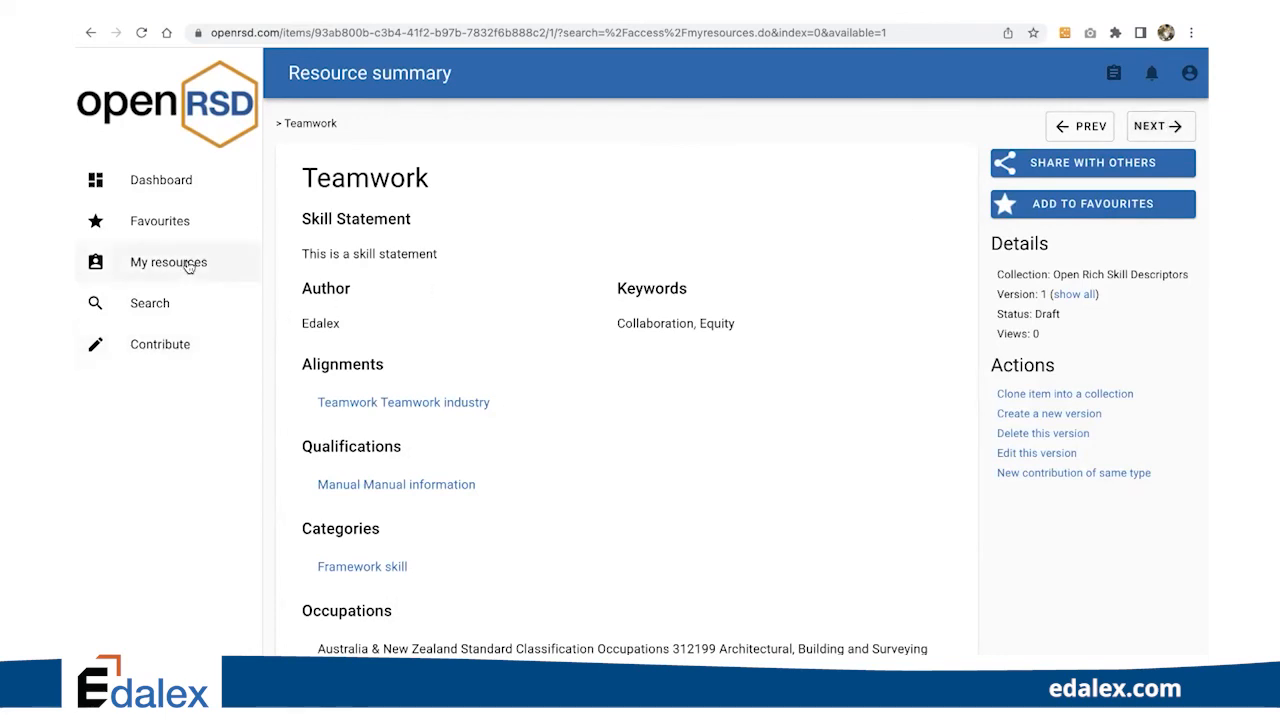
Return to the search page for all openRSD resources
click(157, 308)
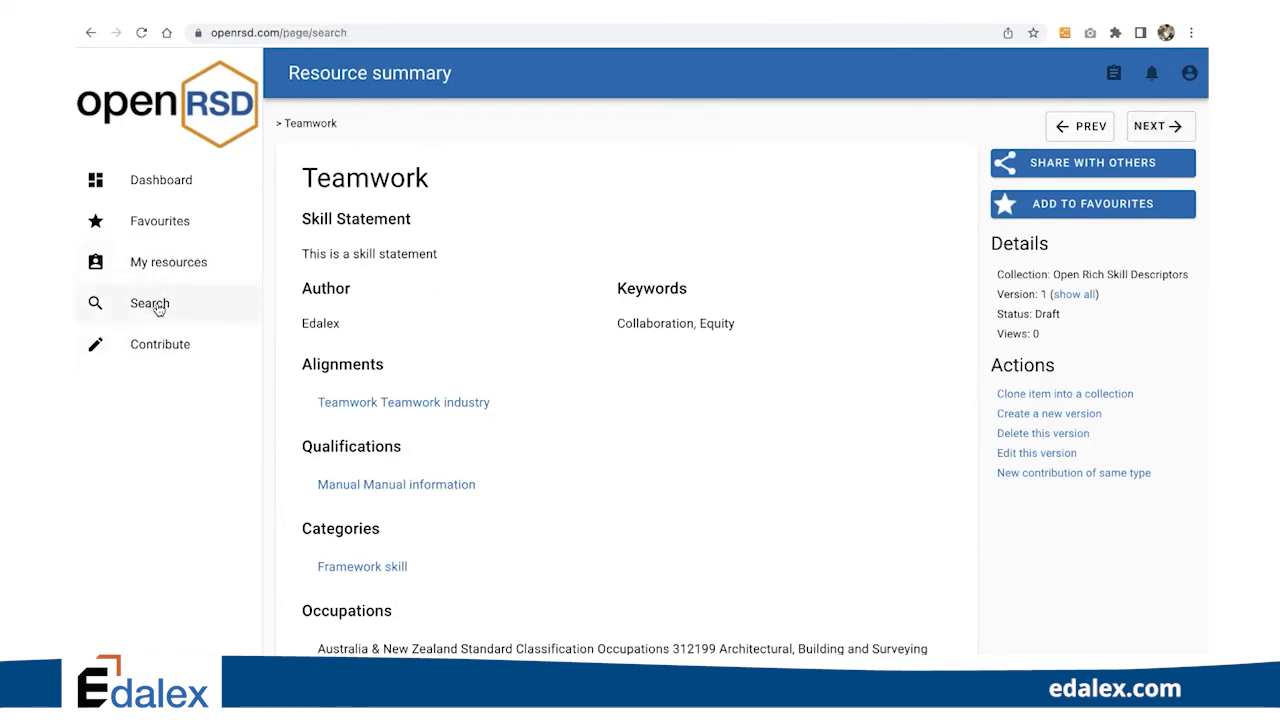